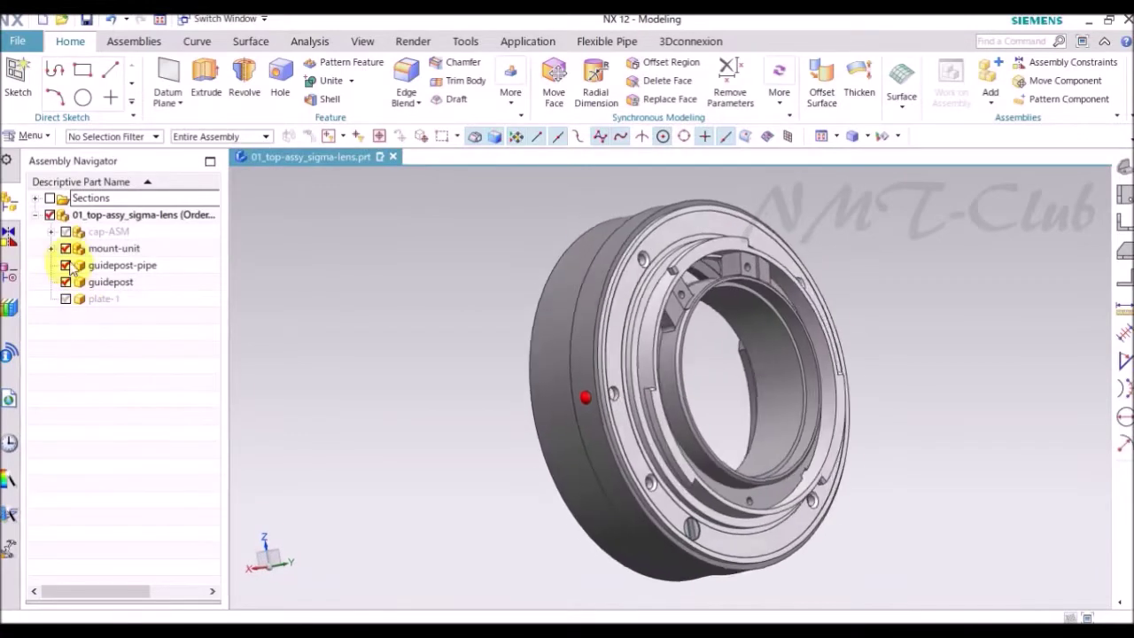
Hide mount-unit and create a new blank Model part named model1.prt.
{"action": "left_click", "coordinate": [65, 248]}
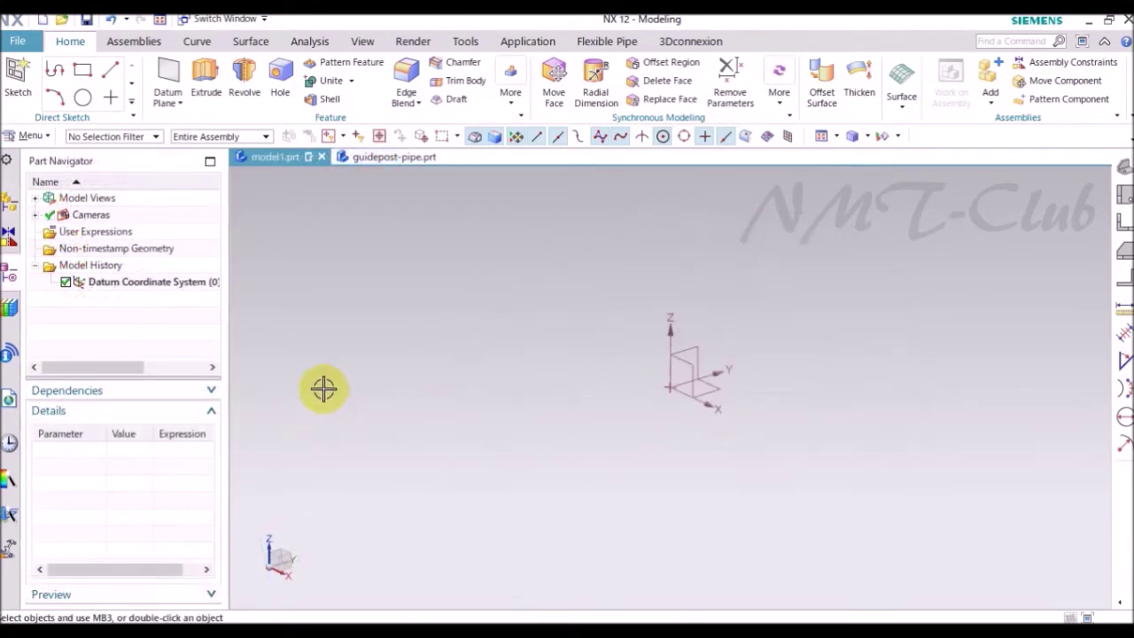
{"action": "left_click", "coordinate": [21, 42]}
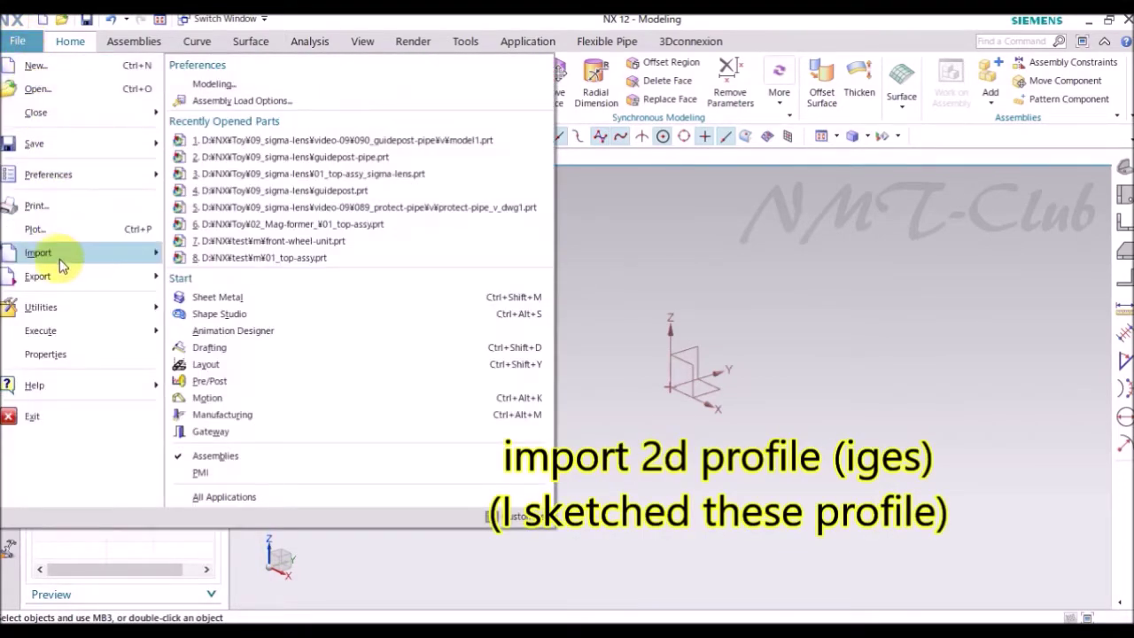
{"action": "mouse_move", "coordinate": [38, 253]}
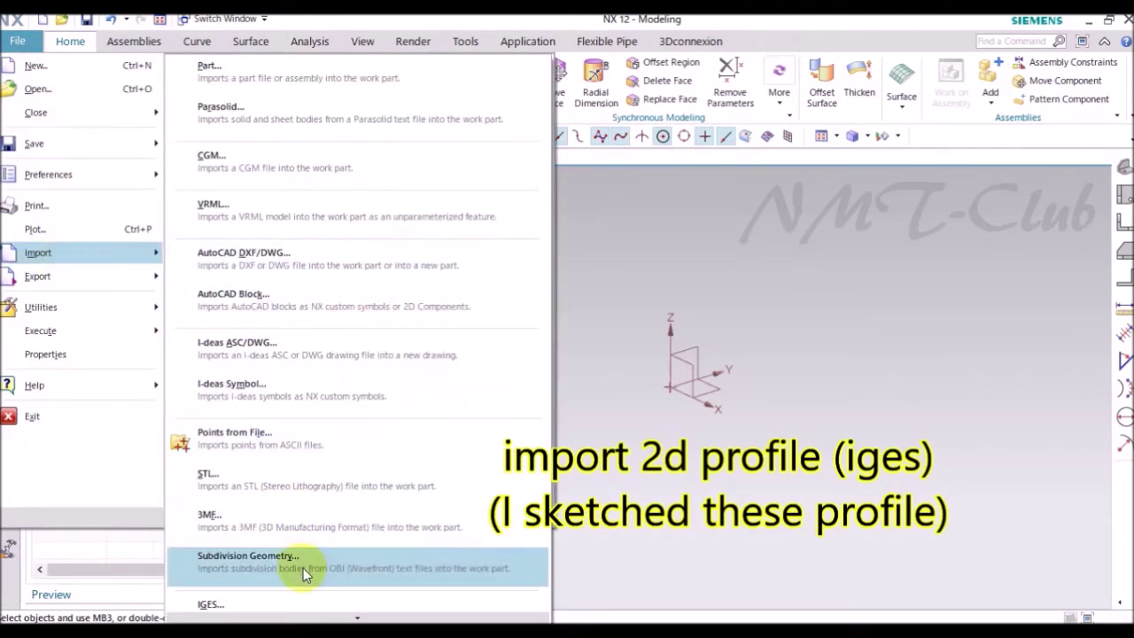
Import the 2D lens-mount profile curves from the IGES file into the work part.
{"action": "scroll", "coordinate": [323, 598], "scroll_direction": "down", "scroll_amount": 1}
{"action": "left_click", "coordinate": [321, 550]}
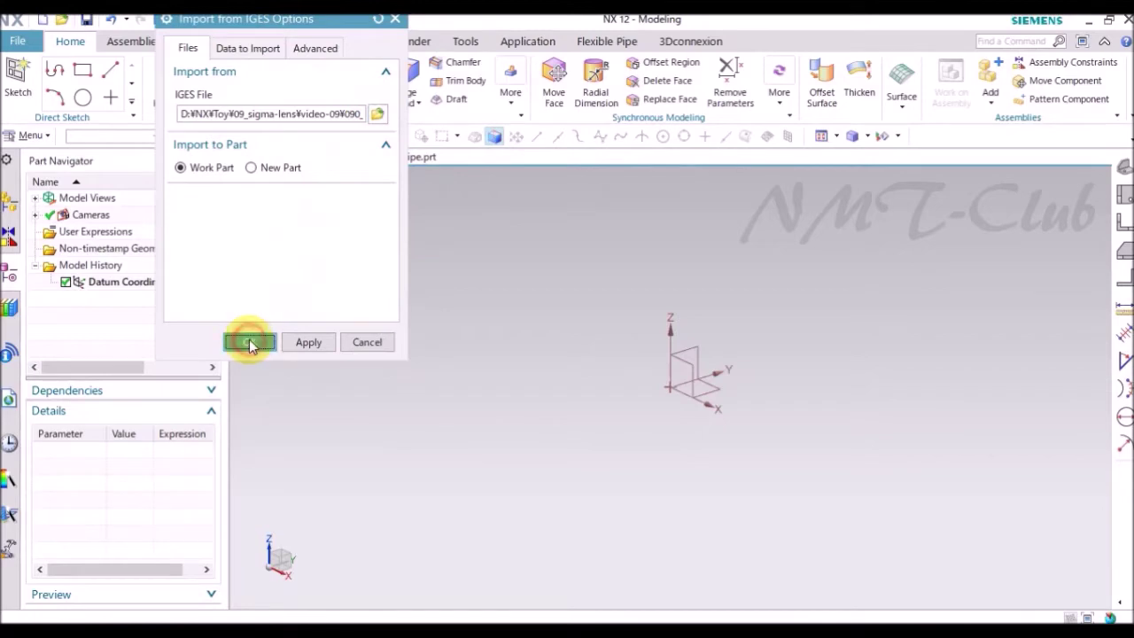
{"action": "left_click", "coordinate": [249, 342]}
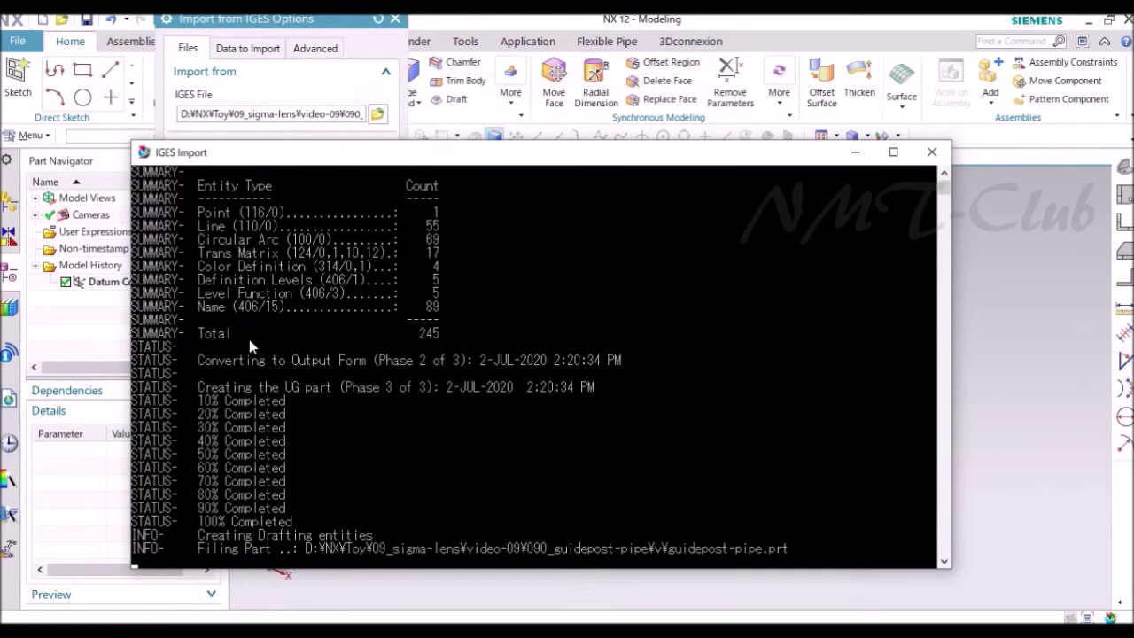
{"action": "left_click", "coordinate": [249, 342]}
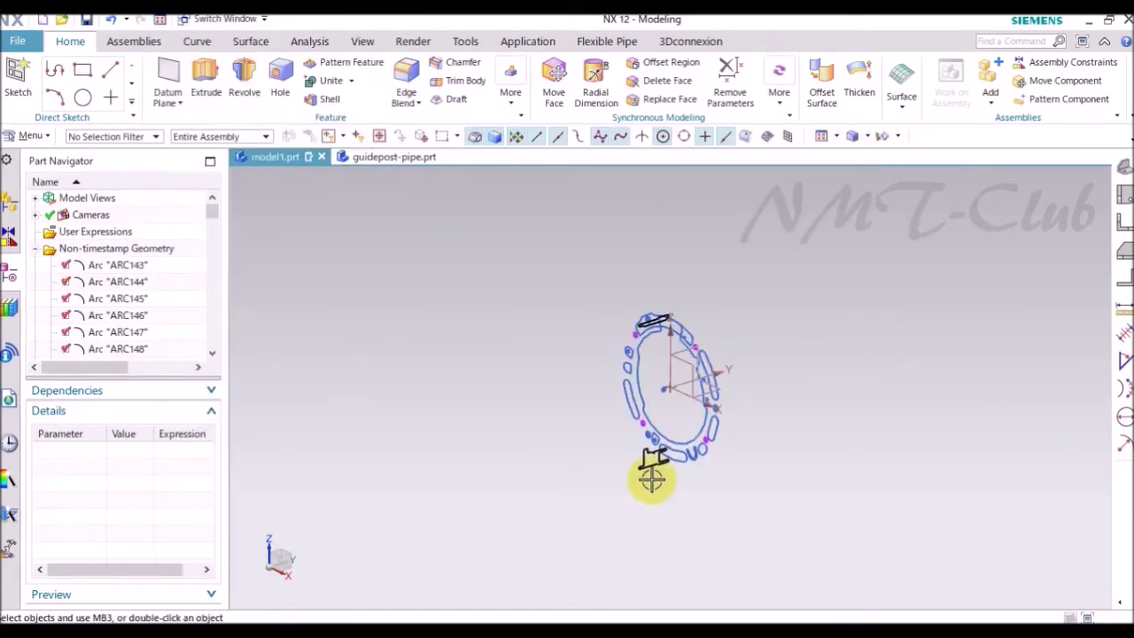
Start a Revolve sketch on the YZ plane and project the profile as Connected Curves.
{"action": "middle_click_drag", "start_coordinate": [622, 480], "coordinate": [779, 488]}
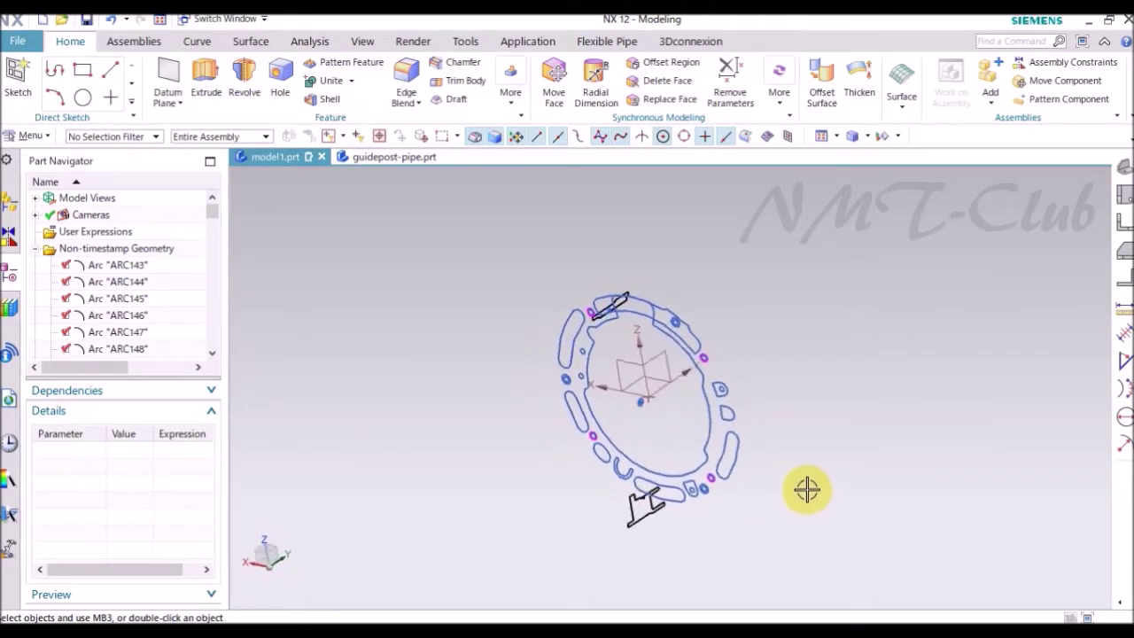
{"action": "left_click", "coordinate": [244, 82]}
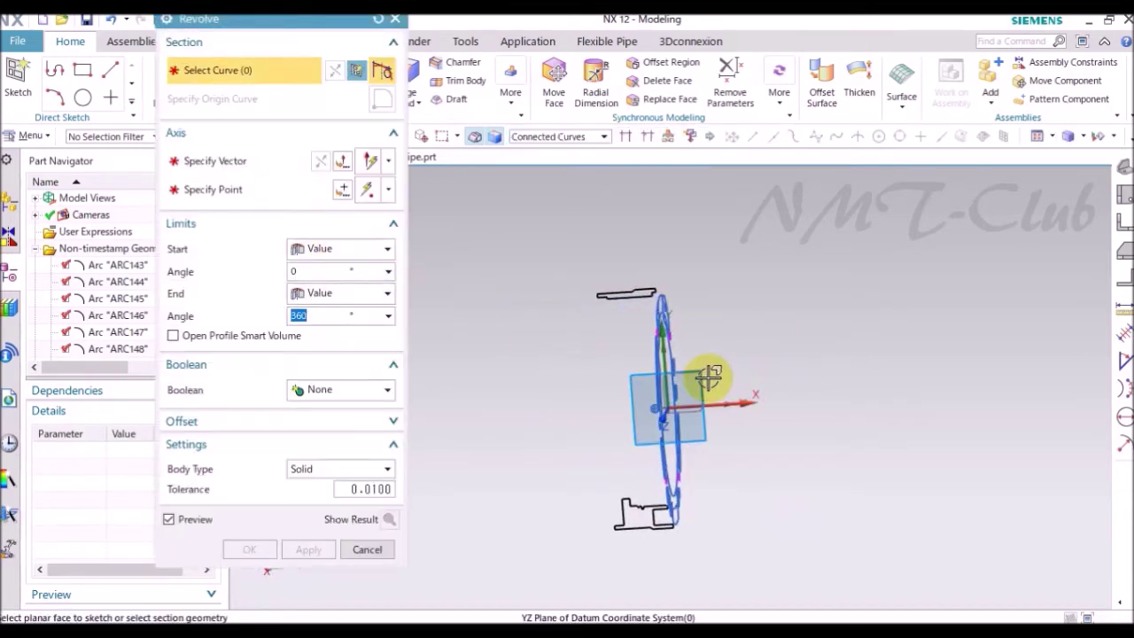
{"action": "left_click", "coordinate": [772, 373]}
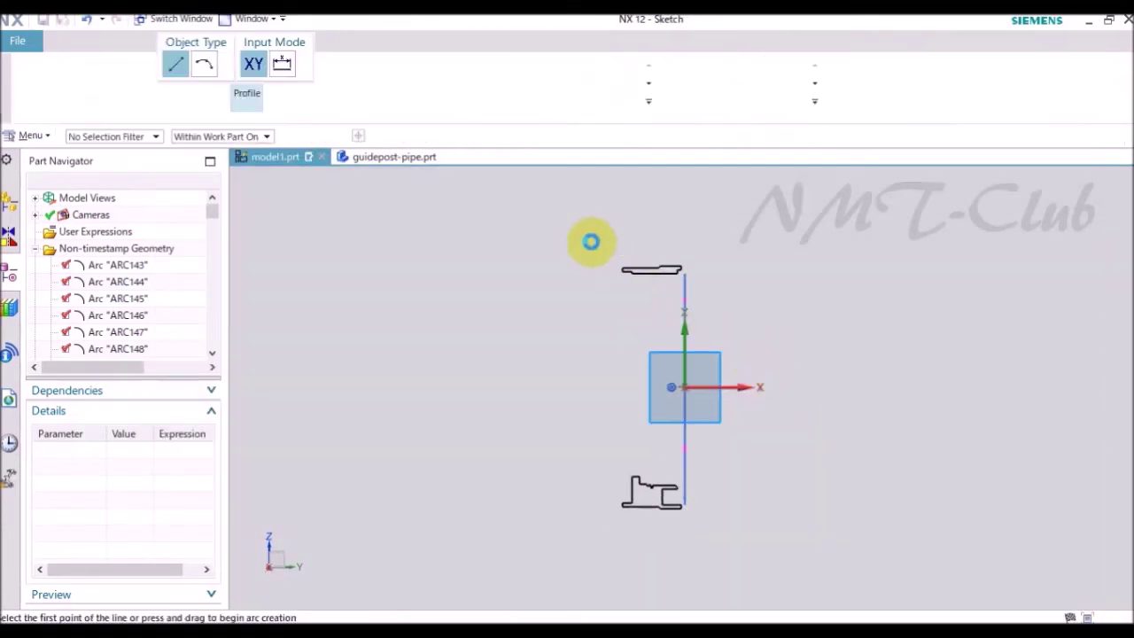
{"action": "left_click", "coordinate": [434, 89]}
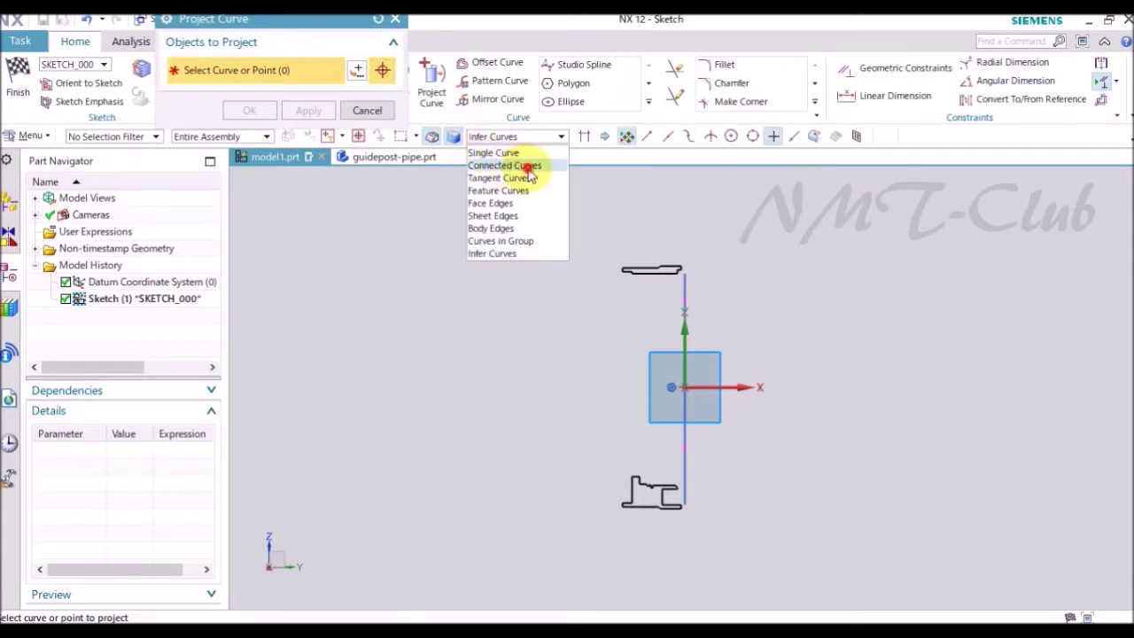
{"action": "left_click", "coordinate": [529, 170]}
{"action": "scroll", "coordinate": [660, 522], "scroll_direction": "up", "scroll_amount": 4}
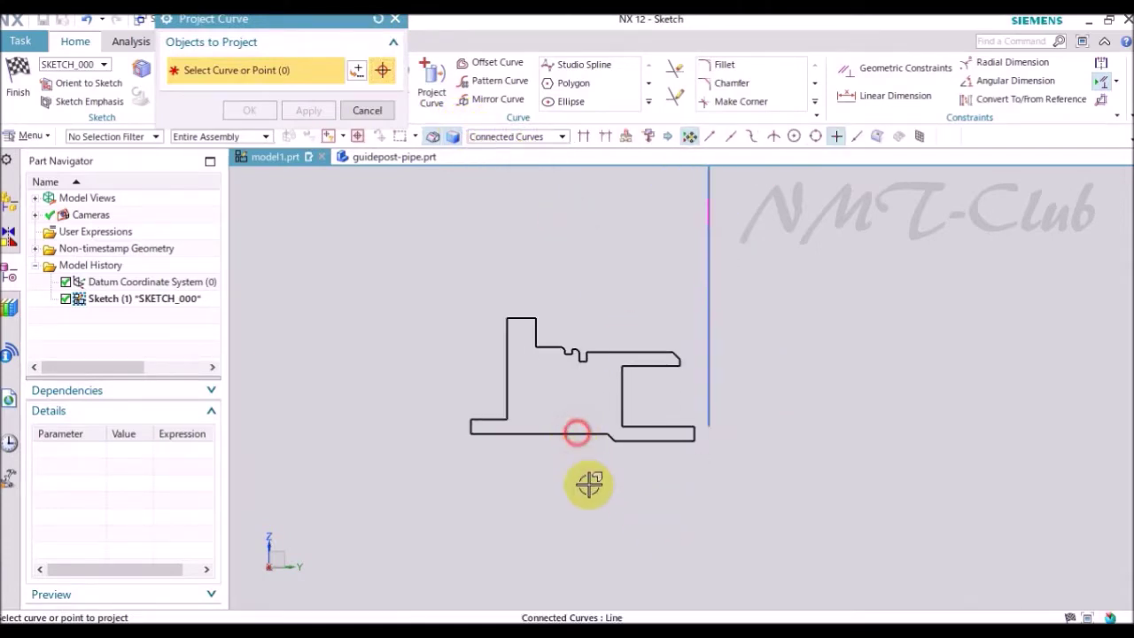
{"action": "left_click", "coordinate": [251, 111]}
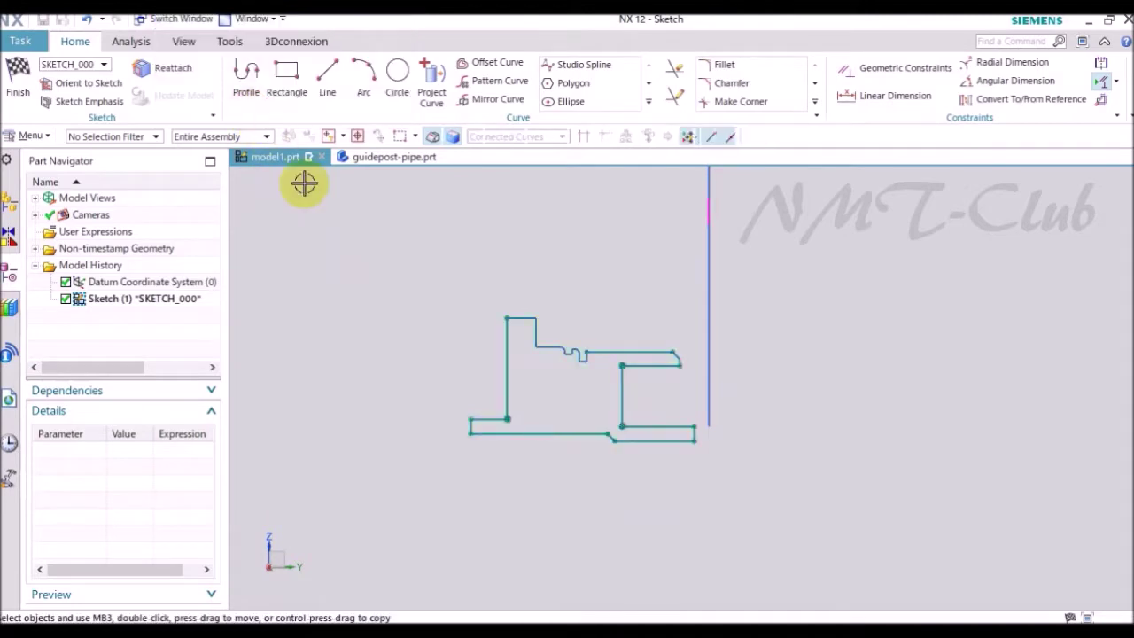
{"action": "scroll", "coordinate": [473, 270], "scroll_direction": "up", "scroll_amount": 5}
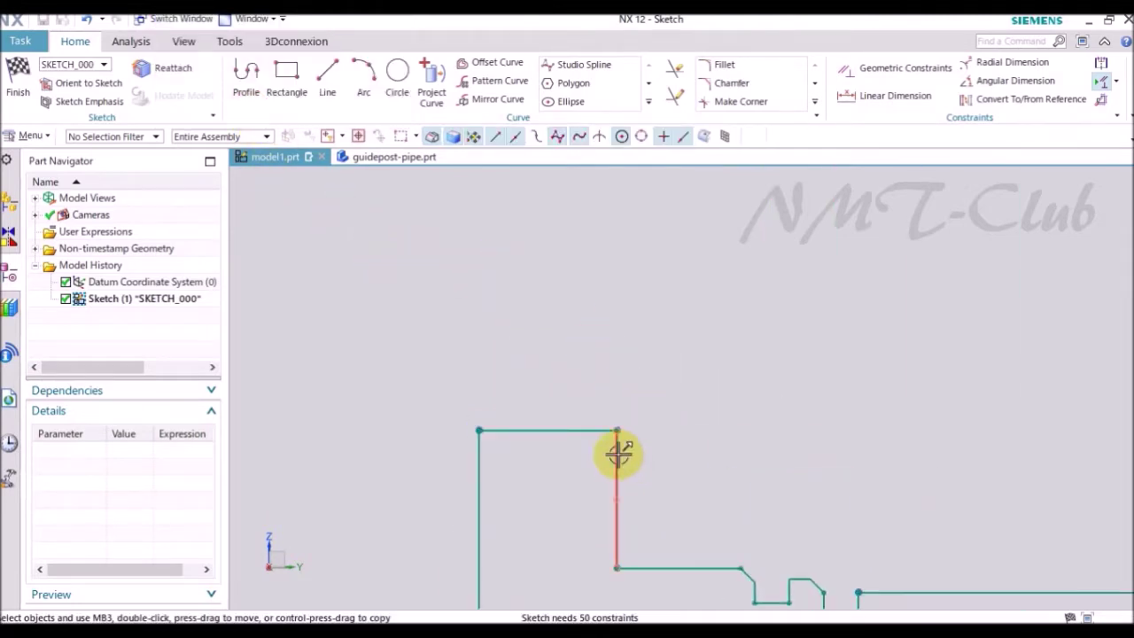
Constrain the left and right profile lines vertical and the top line horizontal.
{"action": "right_click", "coordinate": [618, 454]}
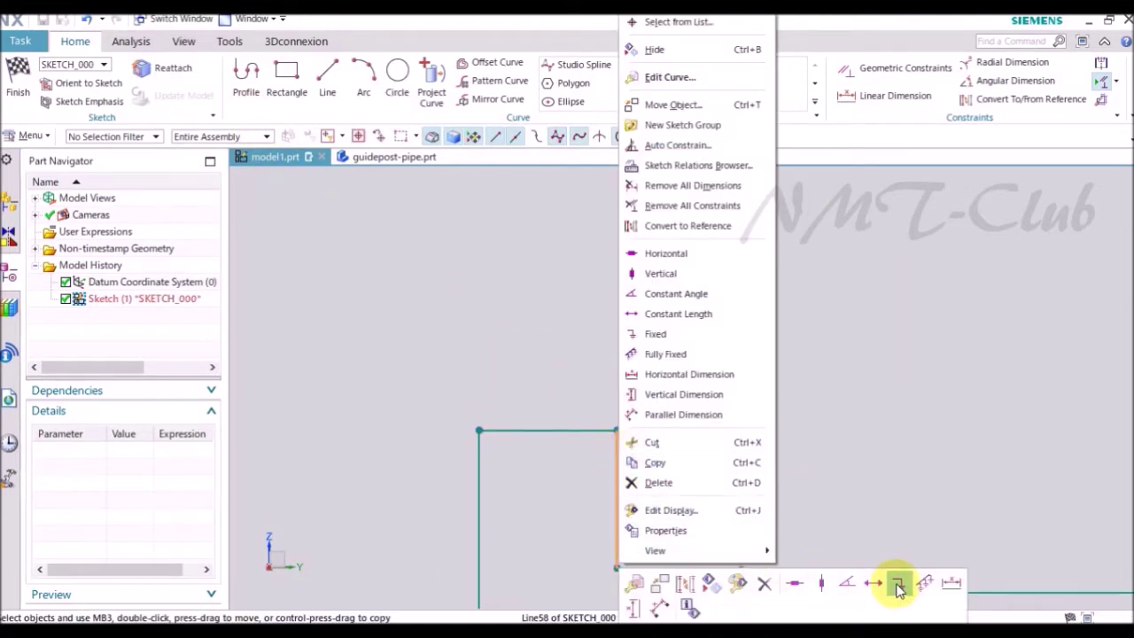
{"action": "left_click", "coordinate": [897, 585]}
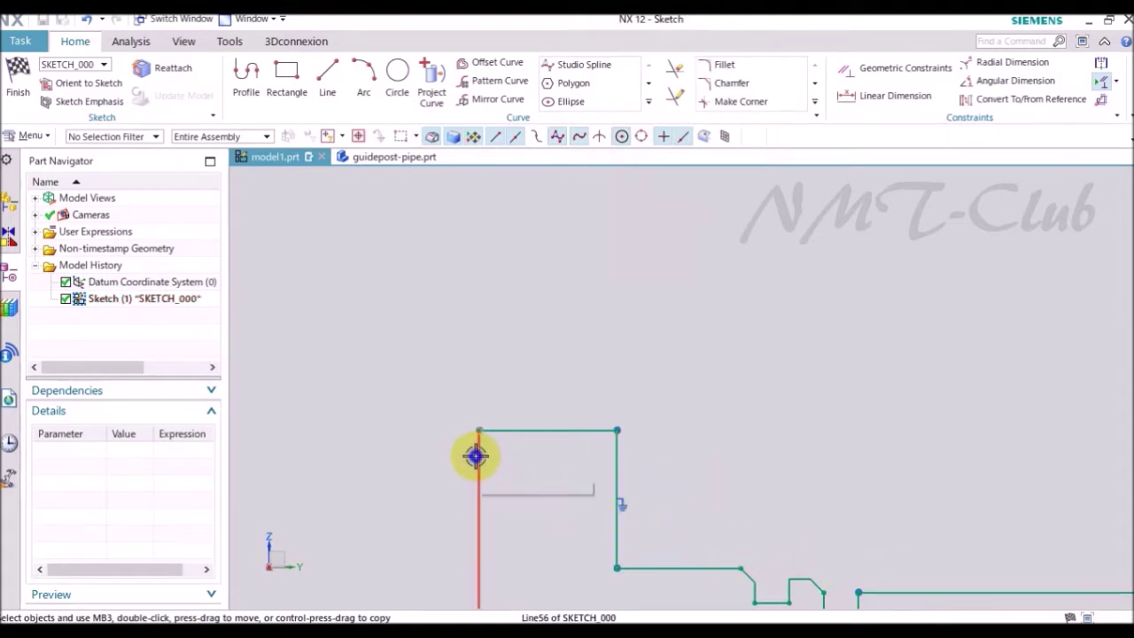
{"action": "right_click", "coordinate": [476, 456]}
{"action": "left_click", "coordinate": [759, 582]}
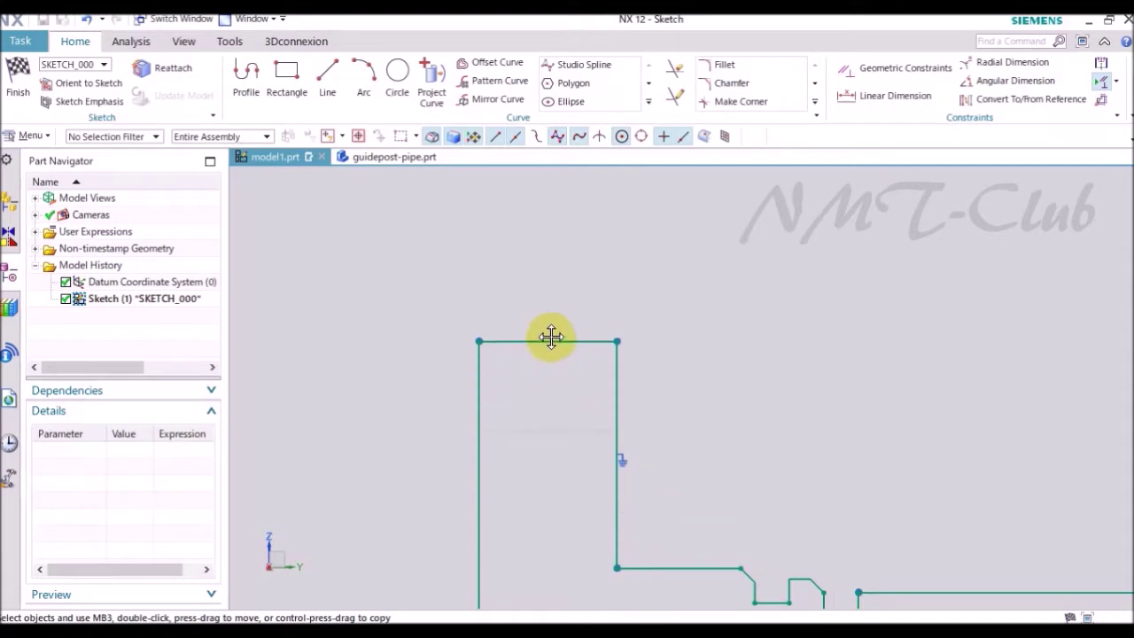
{"action": "right_click", "coordinate": [566, 335]}
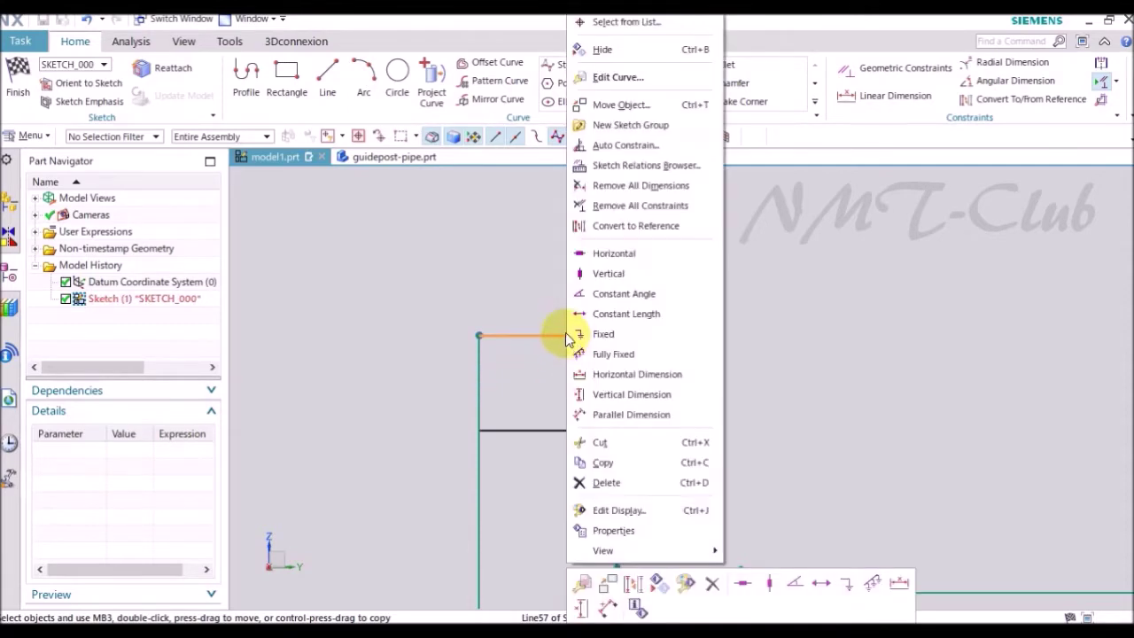
{"action": "left_click", "coordinate": [606, 255]}
{"action": "scroll", "coordinate": [435, 310], "scroll_direction": "down", "scroll_amount": 3}
{"action": "scroll", "coordinate": [456, 309], "scroll_direction": "down", "scroll_amount": 1}
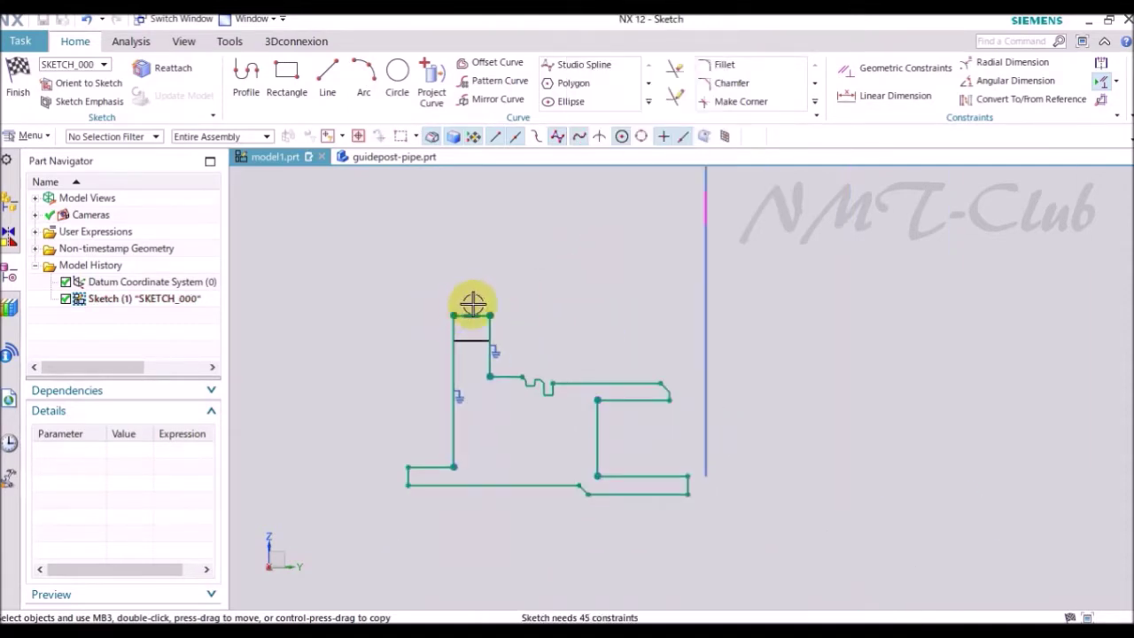
{"action": "scroll", "coordinate": [518, 330], "scroll_direction": "up", "scroll_amount": 3}
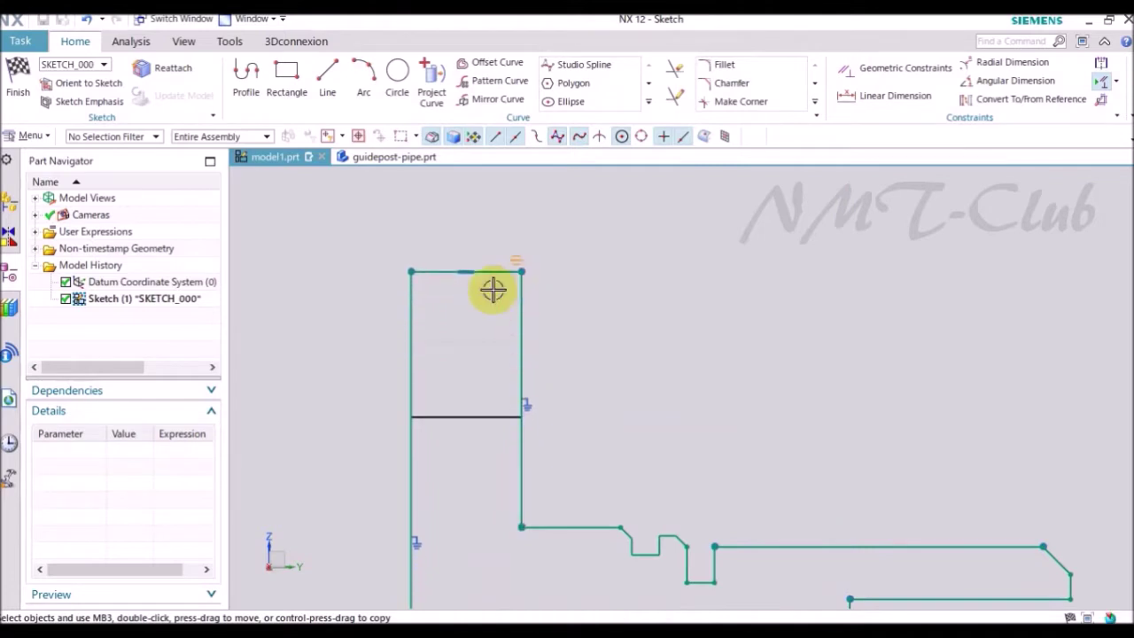
{"action": "scroll", "coordinate": [532, 284], "scroll_direction": "down", "scroll_amount": 4}
{"action": "scroll", "coordinate": [652, 401], "scroll_direction": "up", "scroll_amount": 1}
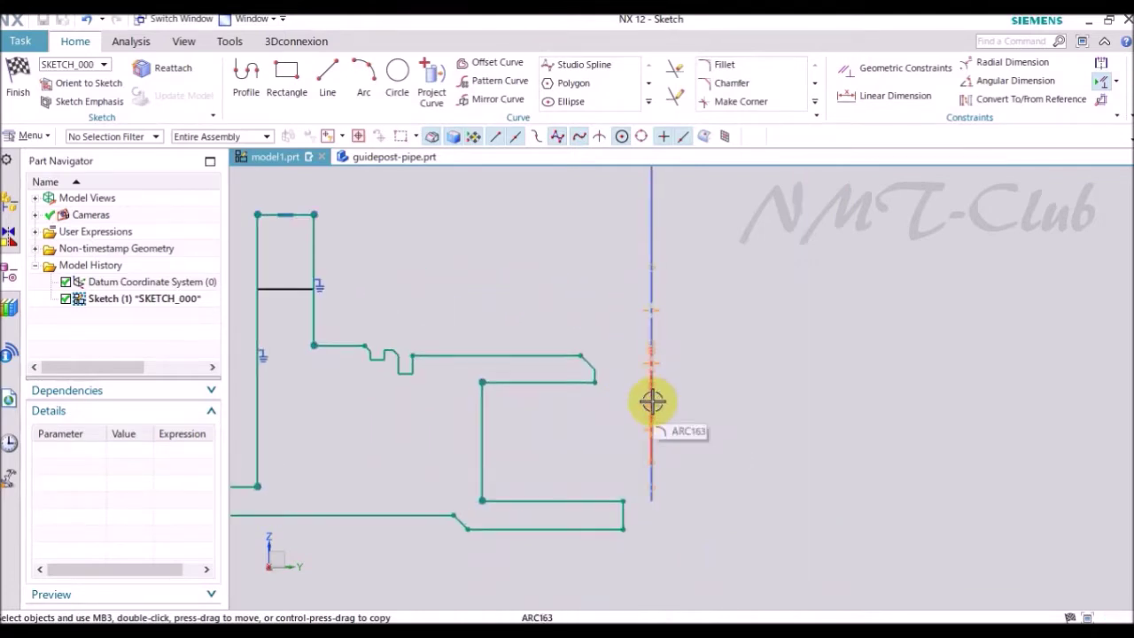
Quick Extend and Quick Trim the lines to close the inner rectangular pocket outline.
{"action": "key", "text": "e"}
{"action": "scroll", "coordinate": [585, 409], "scroll_direction": "up", "scroll_amount": 4}
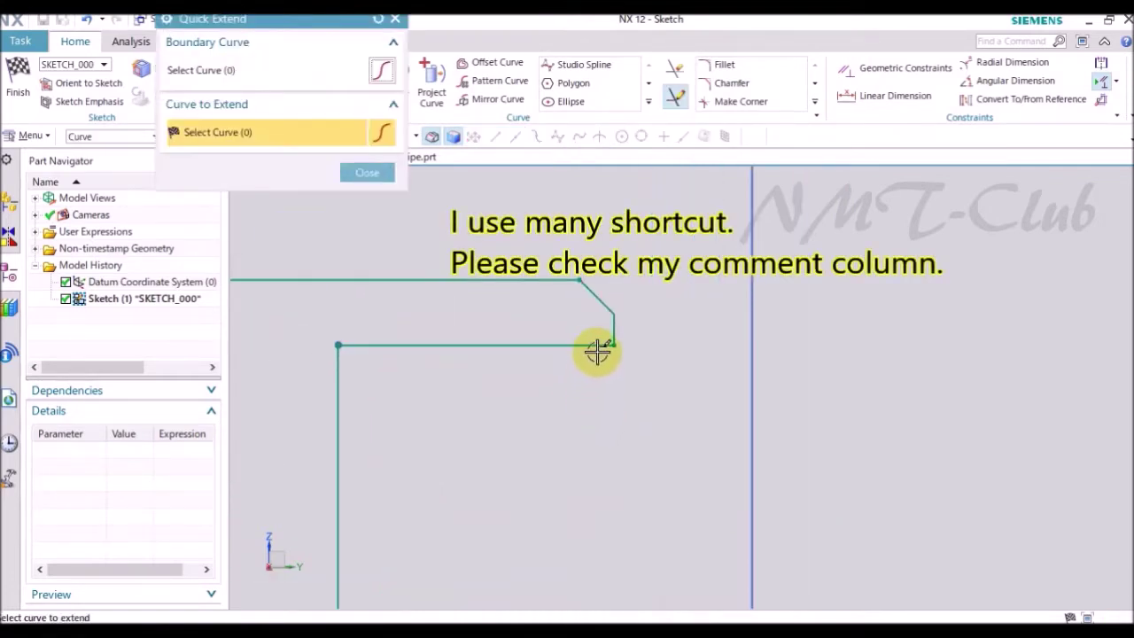
{"action": "scroll", "coordinate": [583, 304], "scroll_direction": "down", "scroll_amount": 4}
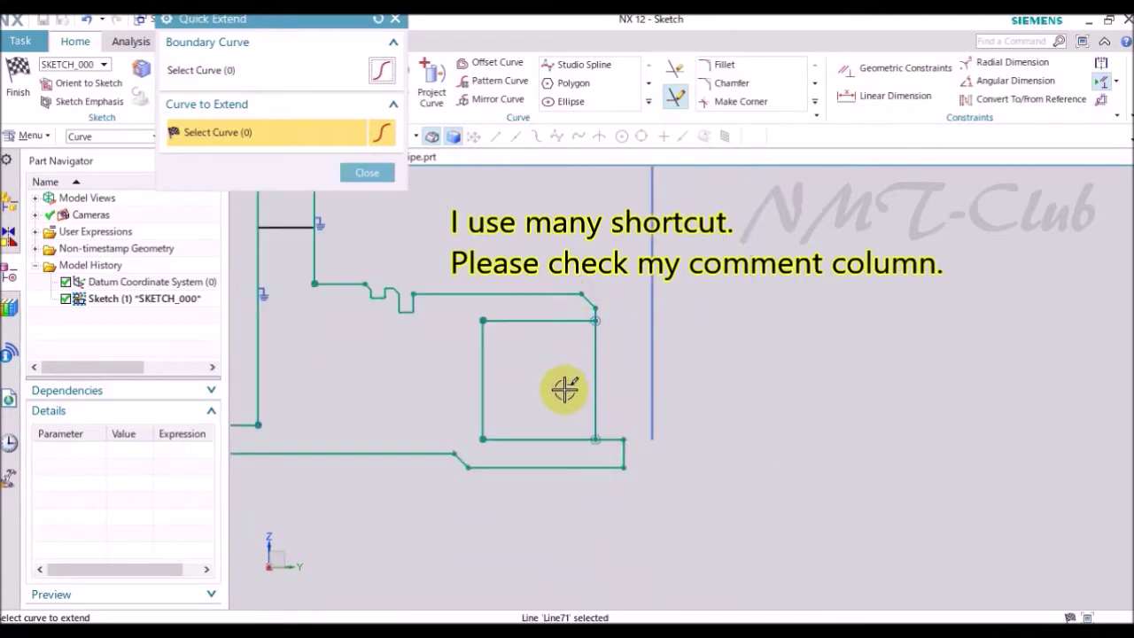
{"action": "key", "text": "Escape"}
{"action": "key", "text": "t"}
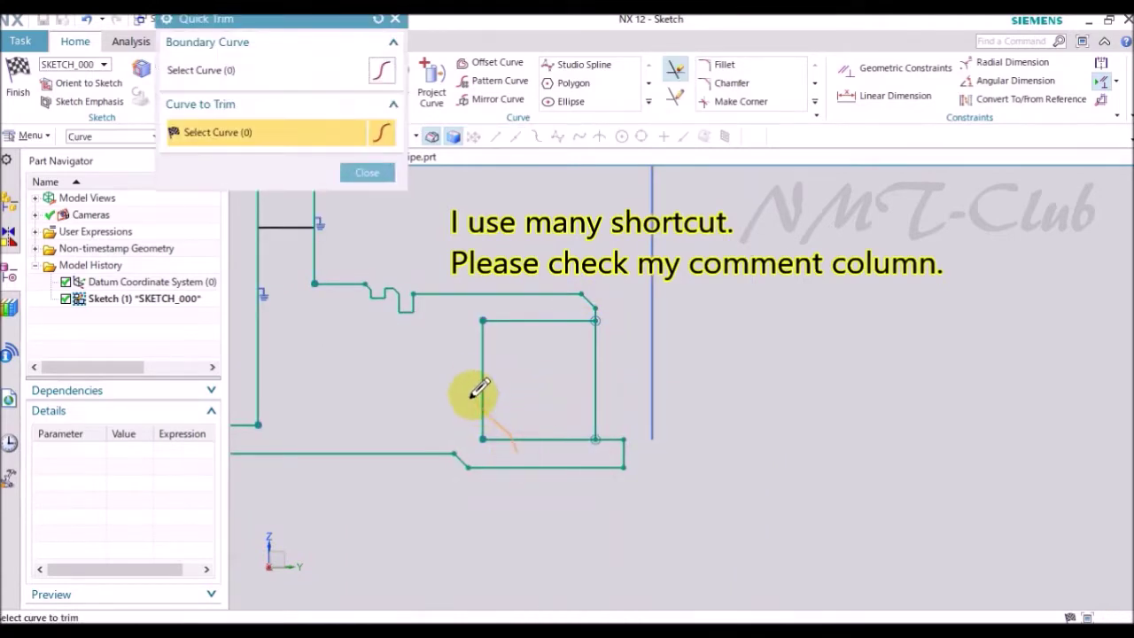
{"action": "scroll", "coordinate": [759, 435], "scroll_direction": "down", "scroll_amount": 2}
{"action": "scroll", "coordinate": [779, 420], "scroll_direction": "down", "scroll_amount": 2}
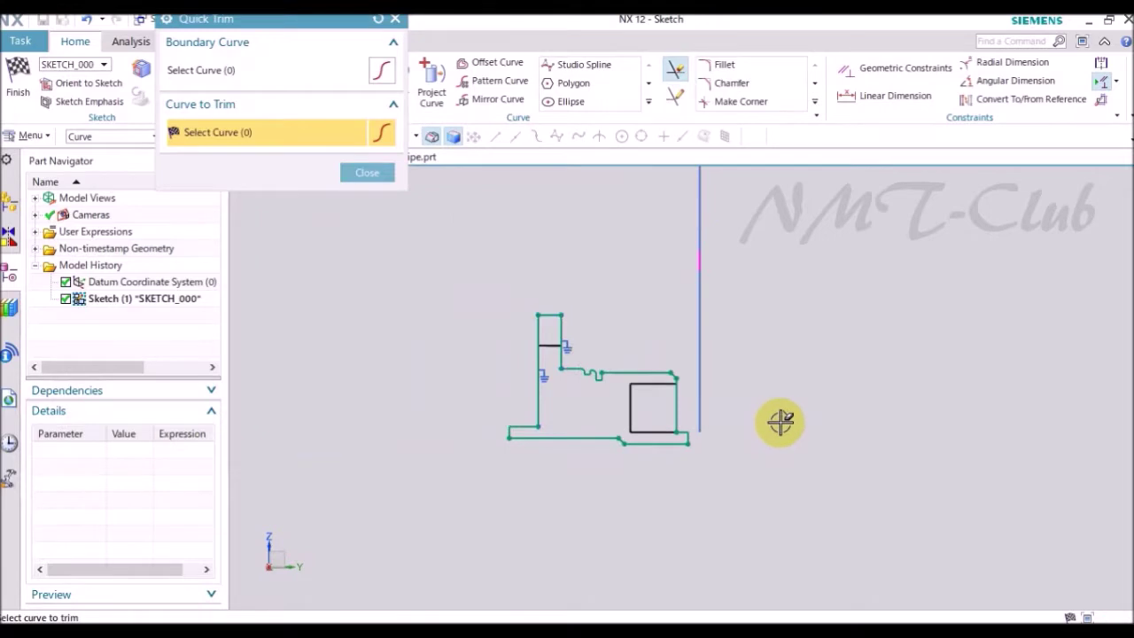
{"action": "key", "text": "Escape"}
{"action": "scroll", "coordinate": [546, 513], "scroll_direction": "down", "scroll_amount": 2}
{"action": "right_click", "coordinate": [584, 311]}
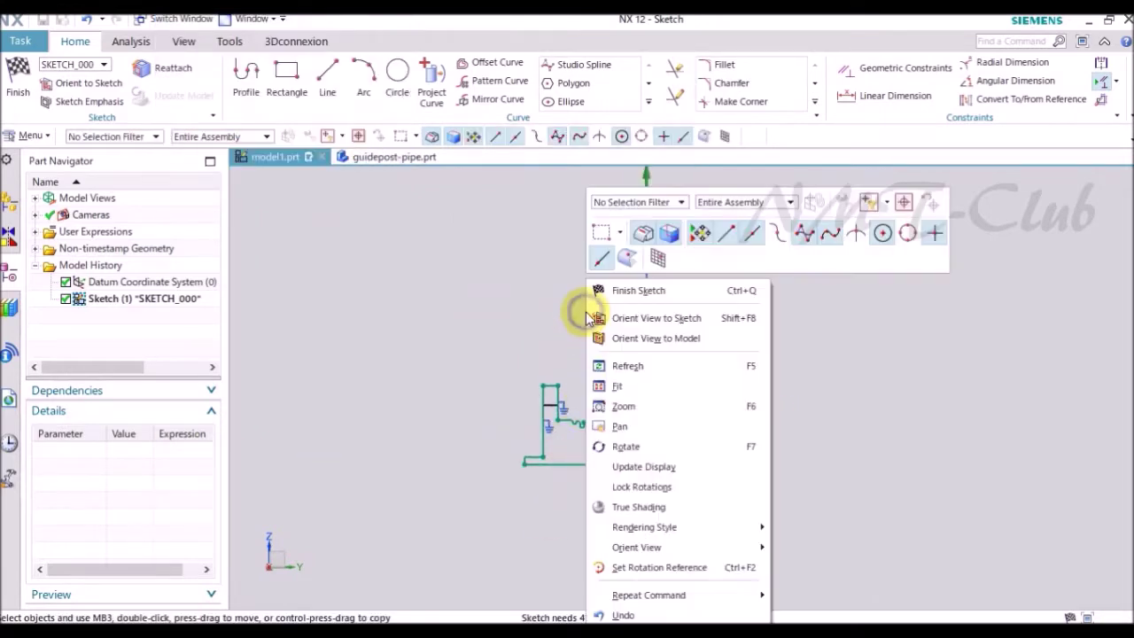
Finish the sketch and revolve it 0–360° about the datum axis into Revolve (1).
{"action": "left_click", "coordinate": [639, 292]}
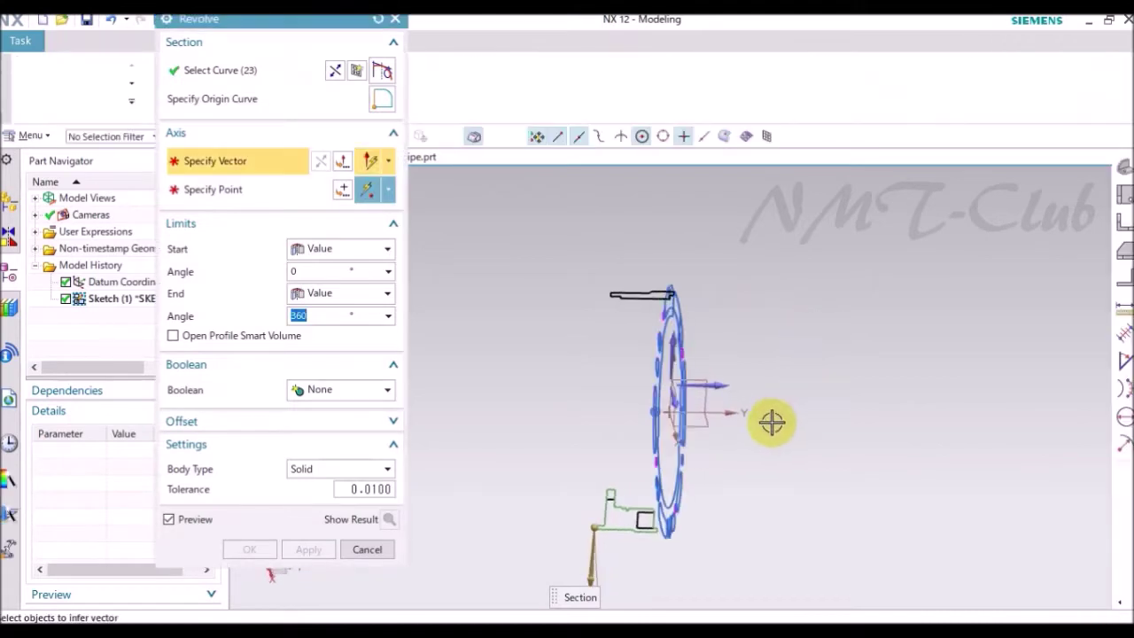
{"action": "left_click", "coordinate": [731, 418]}
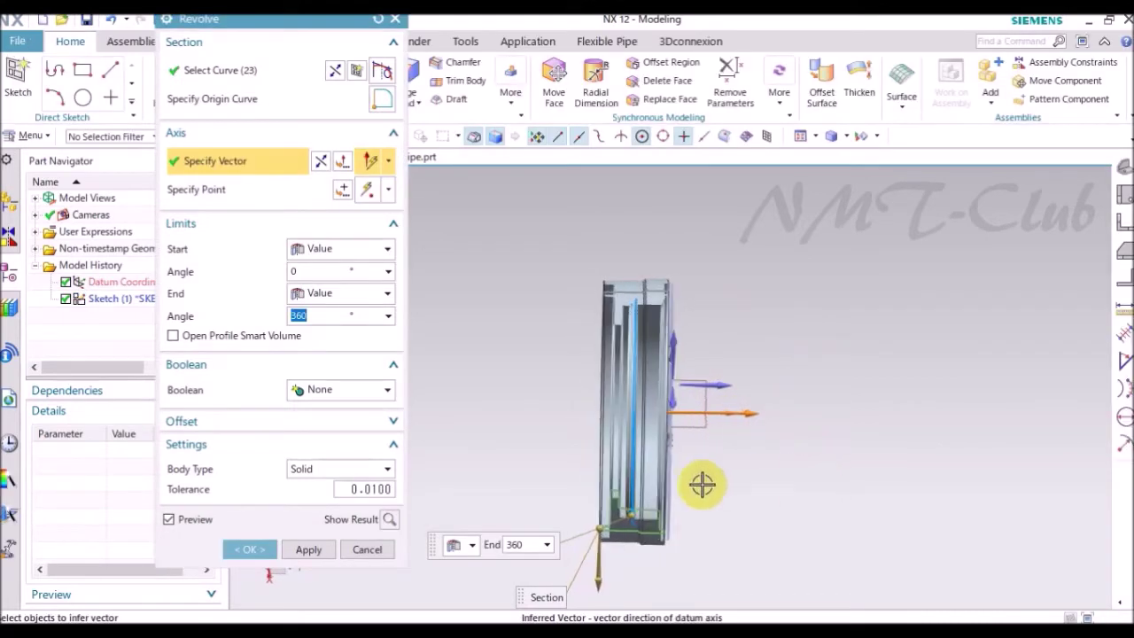
{"action": "left_click", "coordinate": [253, 550]}
{"action": "middle_click_drag", "start_coordinate": [670, 546], "coordinate": [819, 532]}
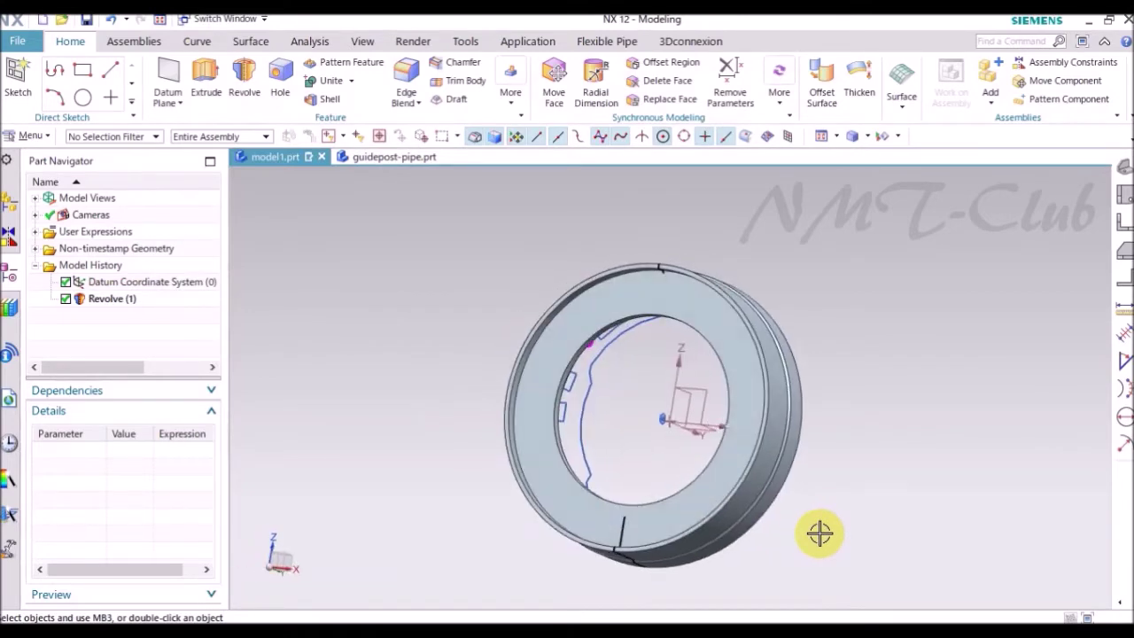
{"action": "mouse_move", "coordinate": [819, 533]}
{"action": "middle_mouse_down"}
{"action": "mouse_move", "coordinate": [945, 399]}
{"action": "mouse_move", "coordinate": [445, 279]}
{"action": "middle_mouse_up"}
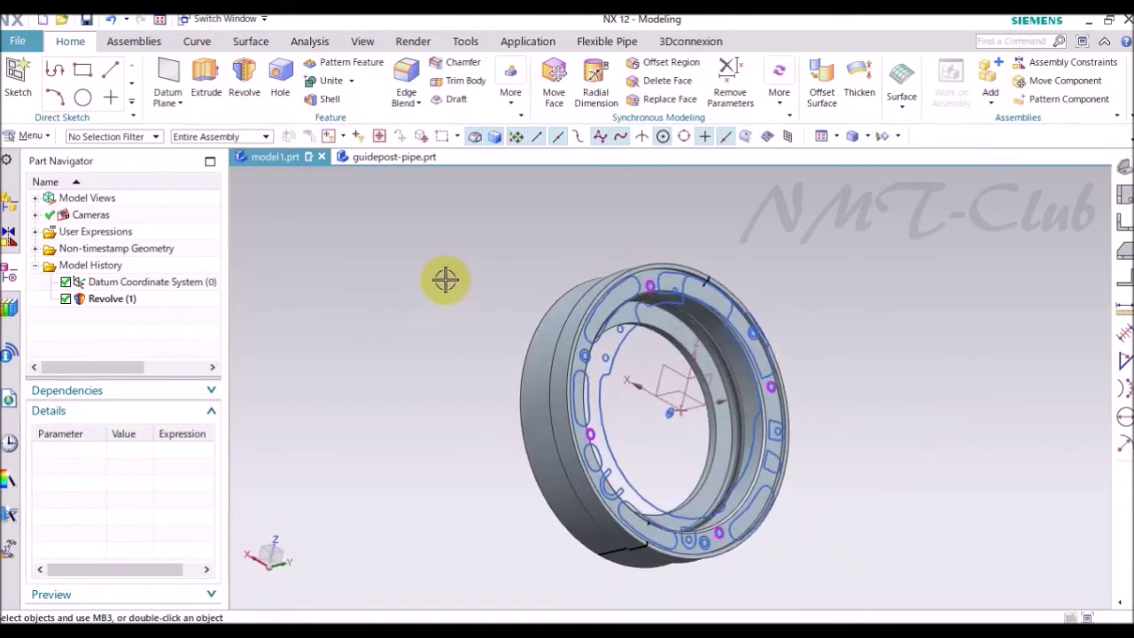
Start an Extrude with a new section sketch, SKETCH_001, on the ring's front face.
{"action": "left_click", "coordinate": [217, 94]}
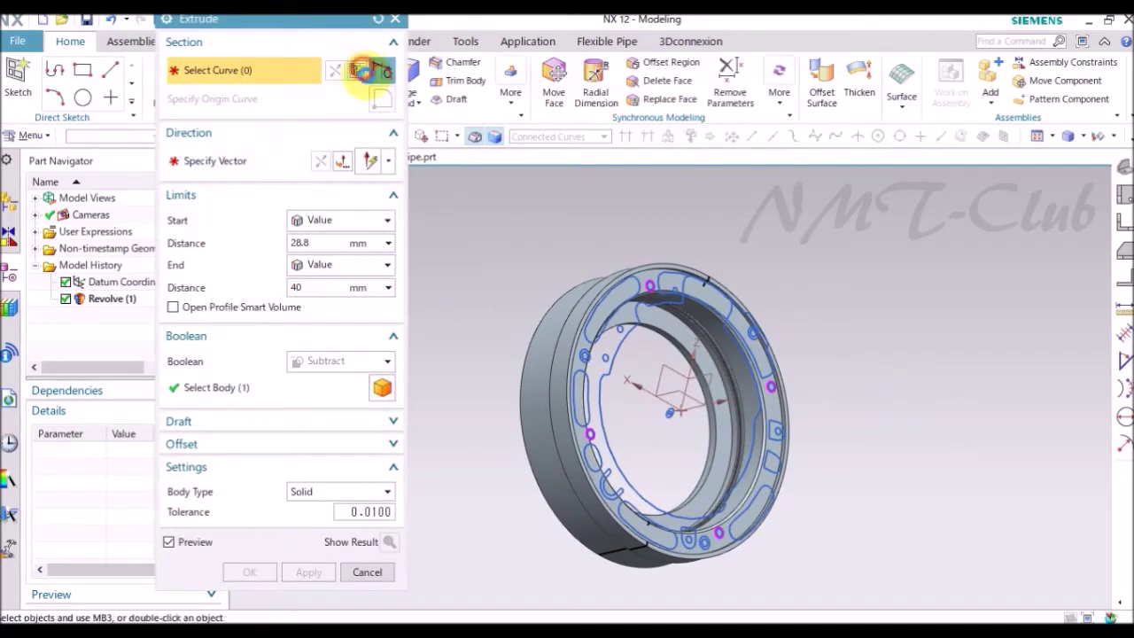
{"action": "left_click", "coordinate": [365, 71]}
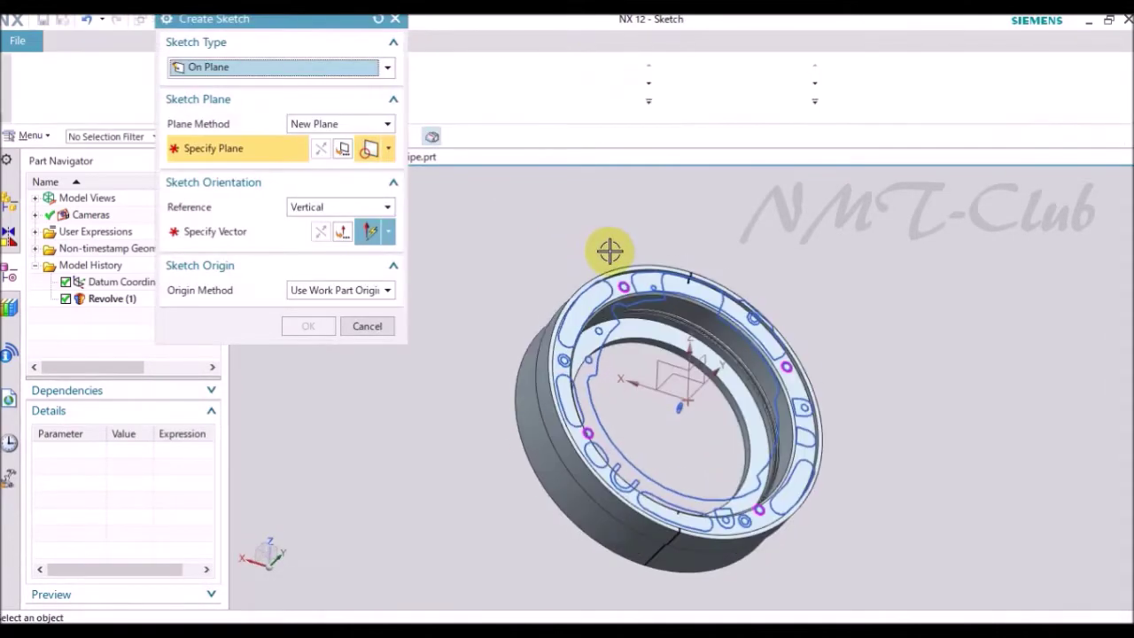
{"action": "scroll", "coordinate": [612, 271], "scroll_direction": "up", "scroll_amount": 5}
{"action": "left_click", "coordinate": [572, 331]}
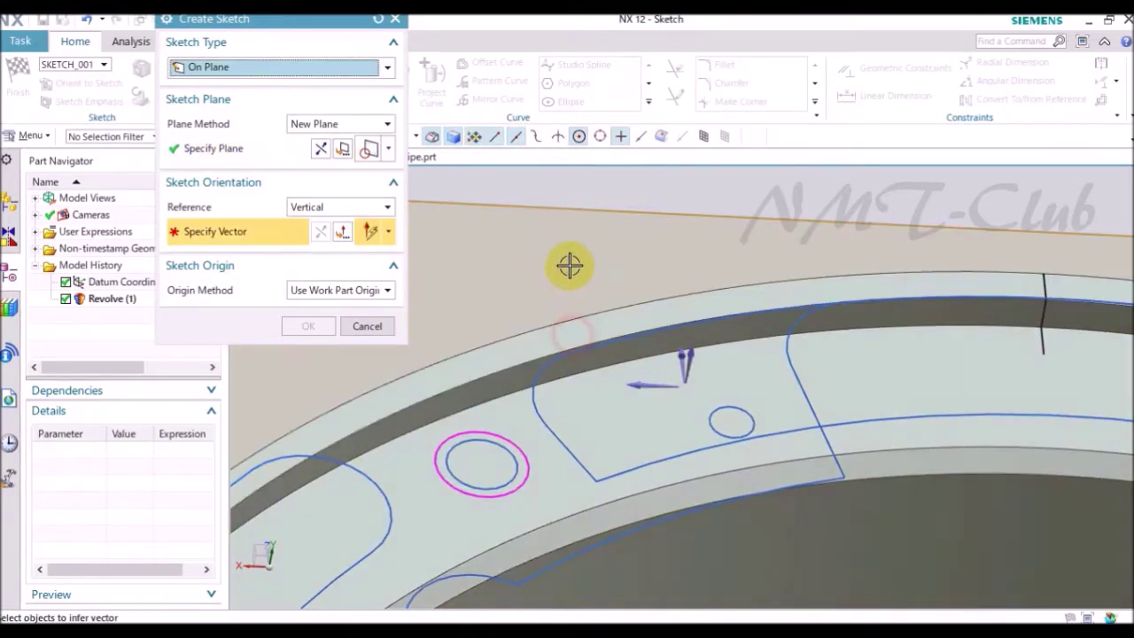
{"action": "scroll", "coordinate": [564, 270], "scroll_direction": "down", "scroll_amount": 3}
{"action": "scroll", "coordinate": [648, 240], "scroll_direction": "down", "scroll_amount": 3}
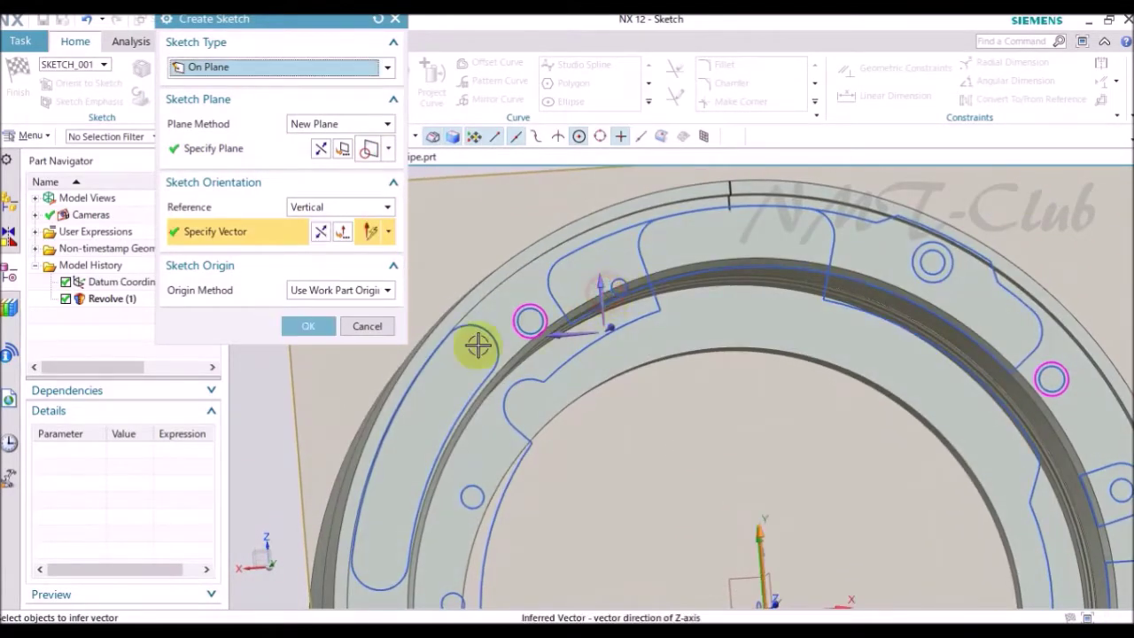
{"action": "left_click", "coordinate": [322, 336]}
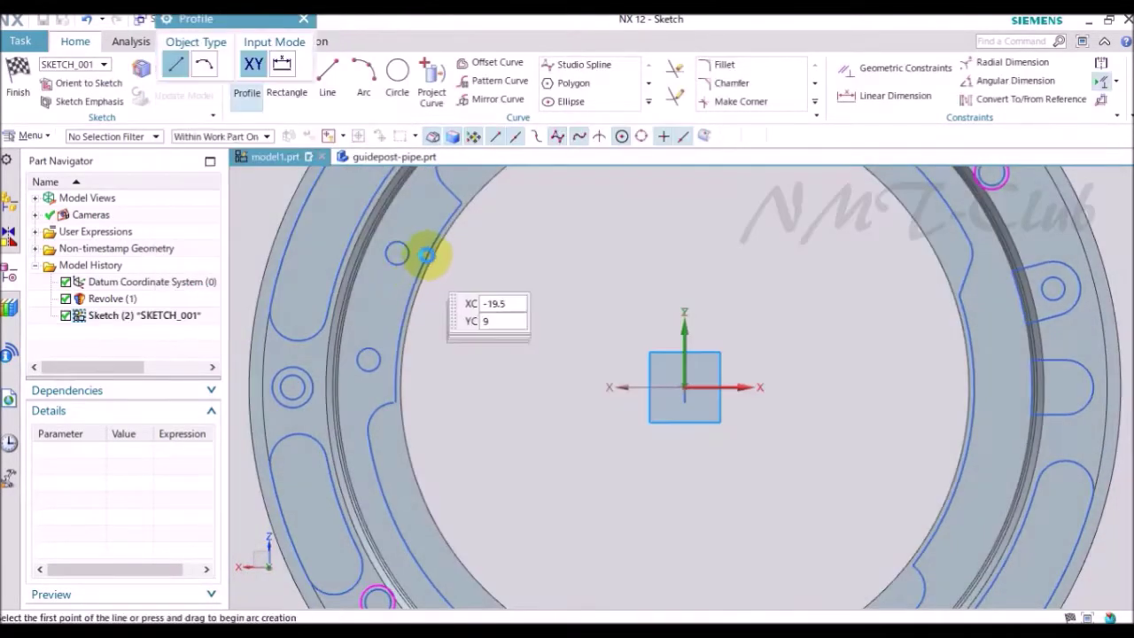
{"action": "left_click", "coordinate": [440, 98]}
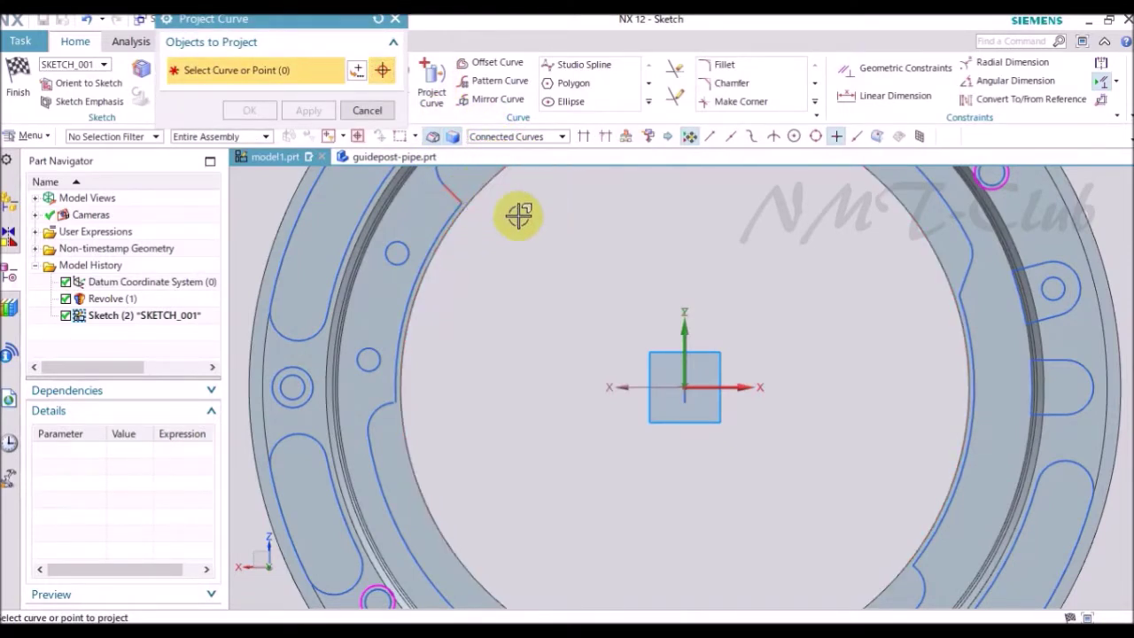
Project the ring's 18 inner edge curves into SKETCH_001 and finish it as the section.
{"action": "scroll", "coordinate": [469, 235], "scroll_direction": "up", "scroll_amount": 5}
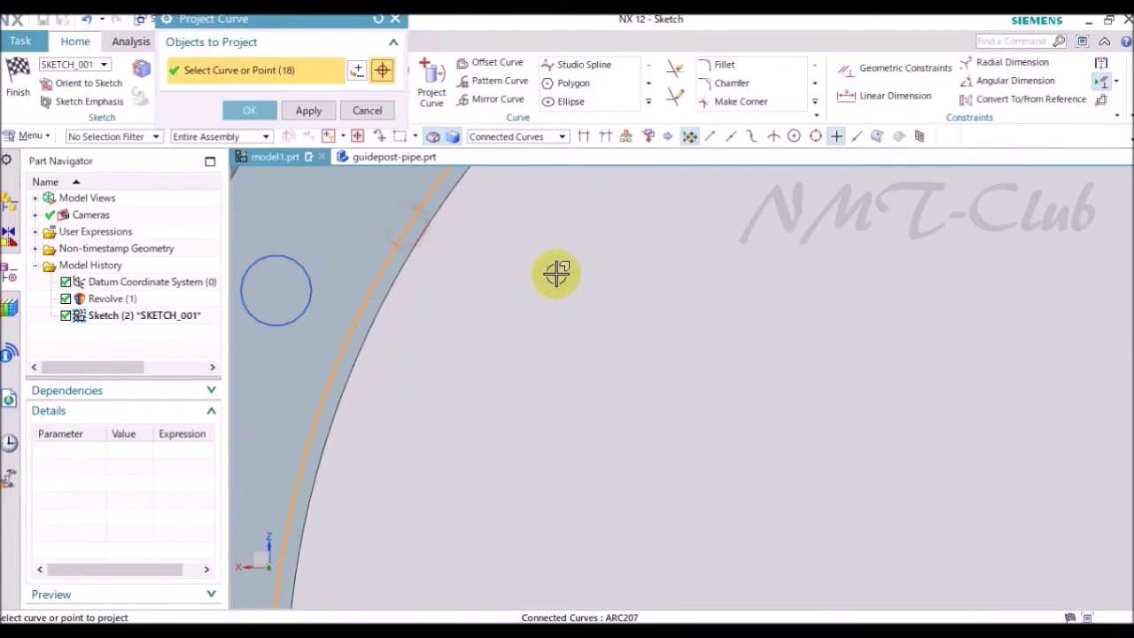
{"action": "scroll", "coordinate": [557, 273], "scroll_direction": "down", "scroll_amount": 3}
{"action": "scroll", "coordinate": [535, 278], "scroll_direction": "down", "scroll_amount": 2}
{"action": "scroll", "coordinate": [541, 329], "scroll_direction": "down", "scroll_amount": 2}
{"action": "scroll", "coordinate": [607, 329], "scroll_direction": "up", "scroll_amount": 2}
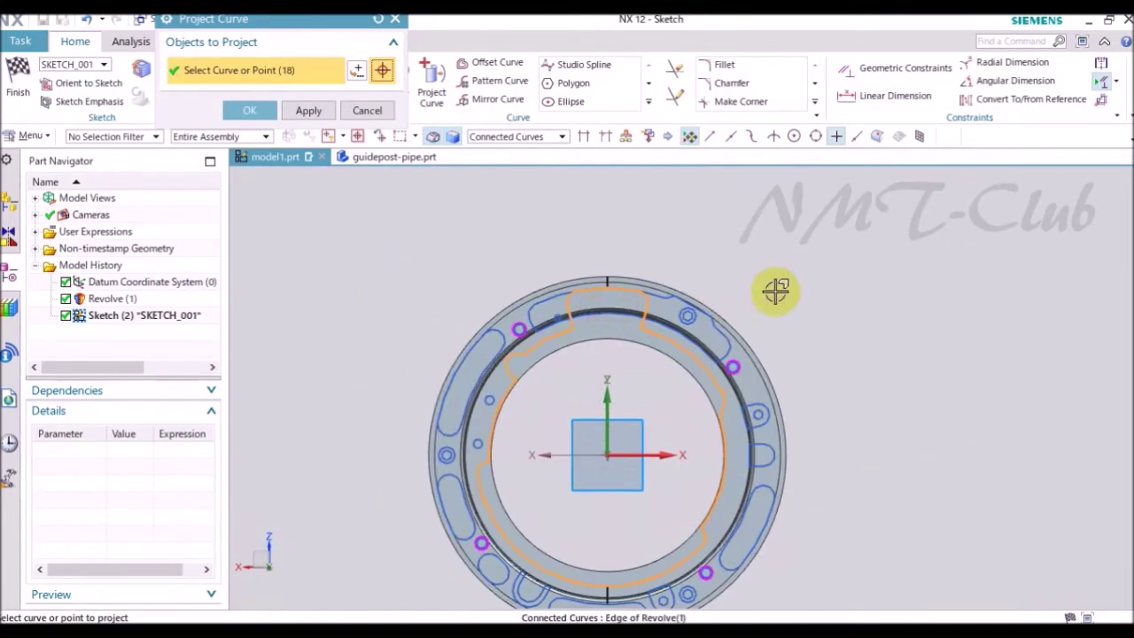
{"action": "left_click", "coordinate": [252, 111]}
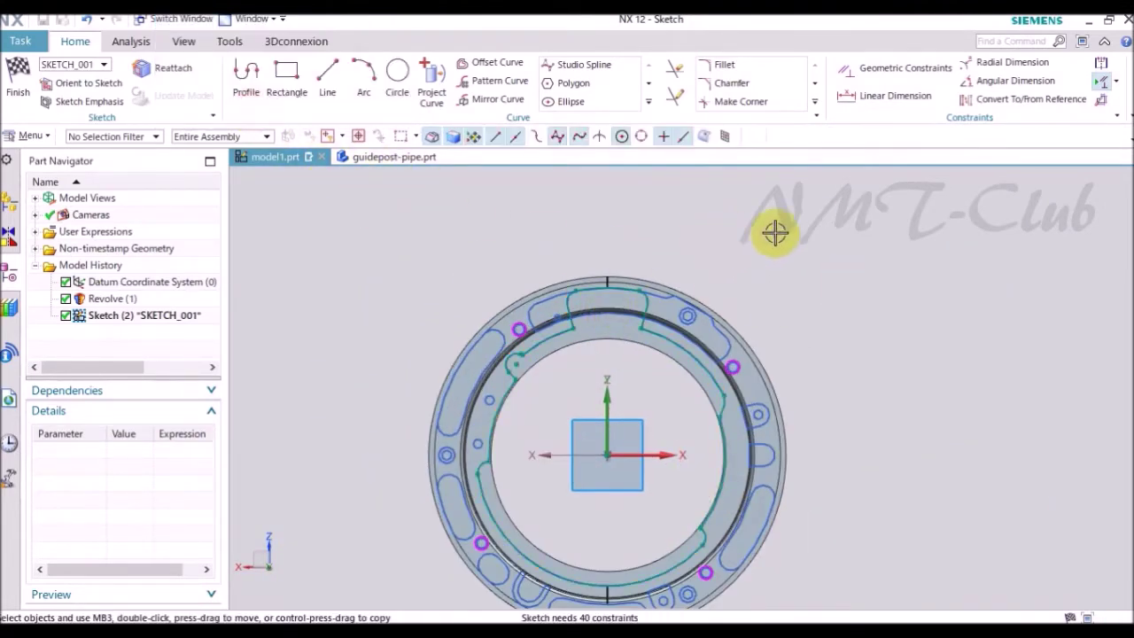
{"action": "right_click", "coordinate": [787, 236]}
{"action": "left_click", "coordinate": [804, 244]}
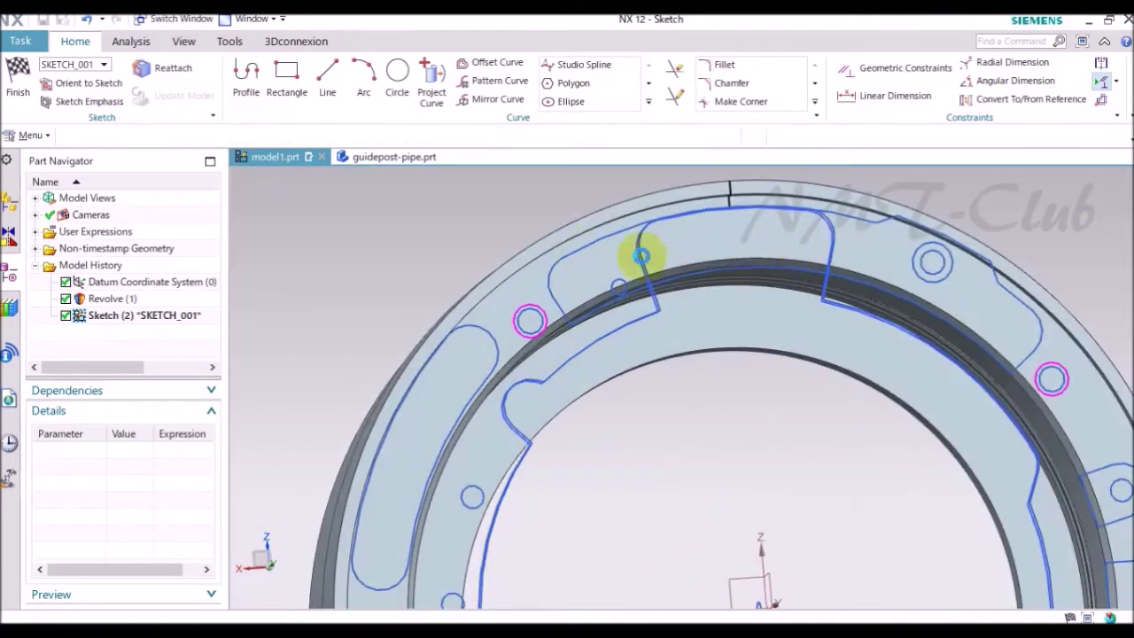
{"action": "key", "text": "x"}
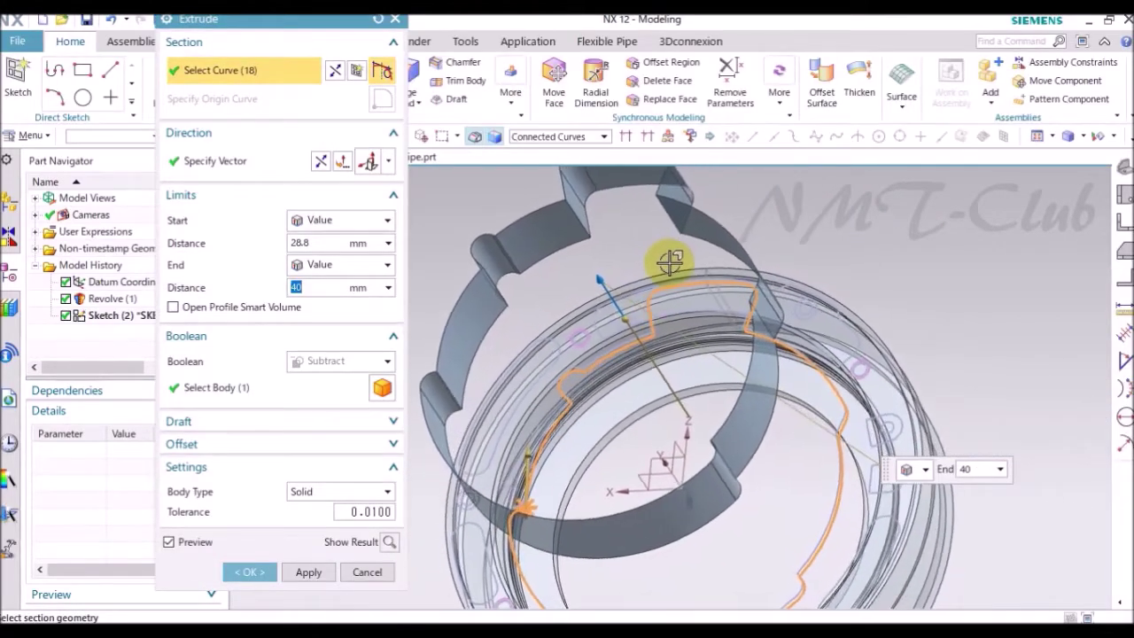
In the section sketch, delete Arc74 and draw a straight line joining the two curve ends.
{"action": "left_click", "coordinate": [353, 76]}
{"action": "scroll", "coordinate": [574, 398], "scroll_direction": "up", "scroll_amount": 3}
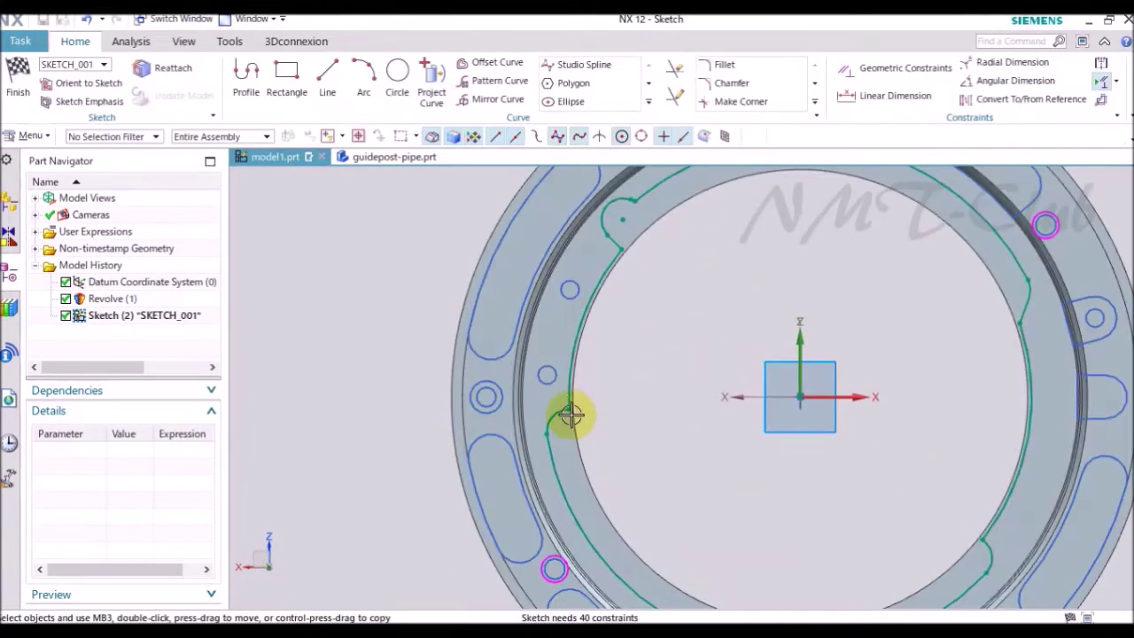
{"action": "scroll", "coordinate": [570, 404], "scroll_direction": "up", "scroll_amount": 3}
{"action": "scroll", "coordinate": [570, 443], "scroll_direction": "up", "scroll_amount": 3}
{"action": "left_click", "coordinate": [570, 459]}
{"action": "key", "text": "Delete"}
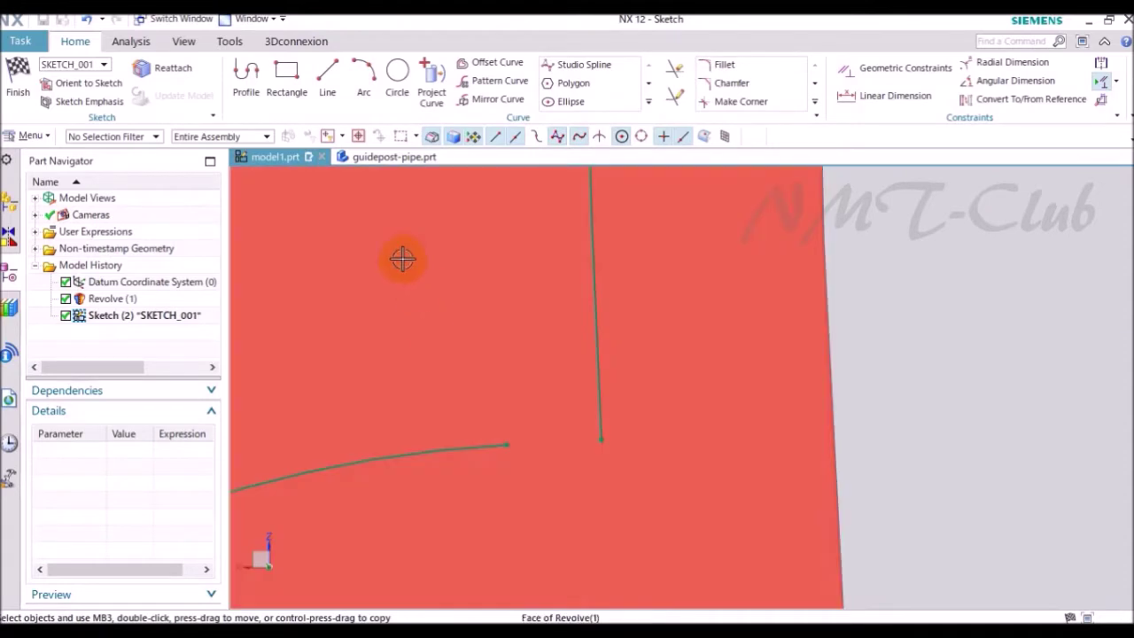
{"action": "scroll", "coordinate": [523, 443], "scroll_direction": "up", "scroll_amount": 2}
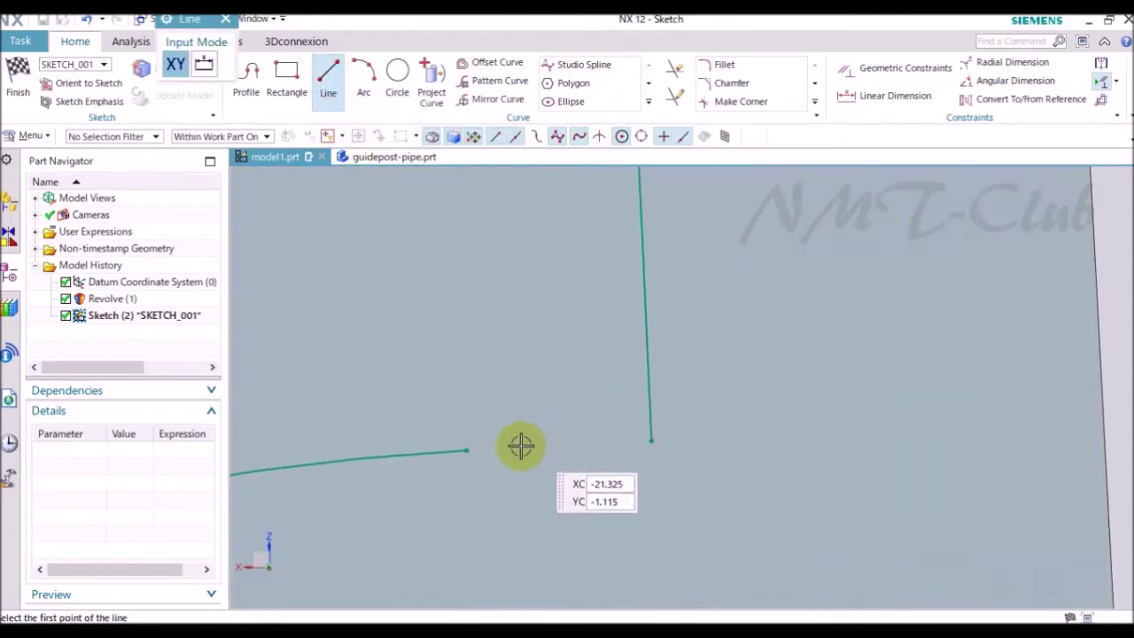
{"action": "left_click", "coordinate": [467, 452]}
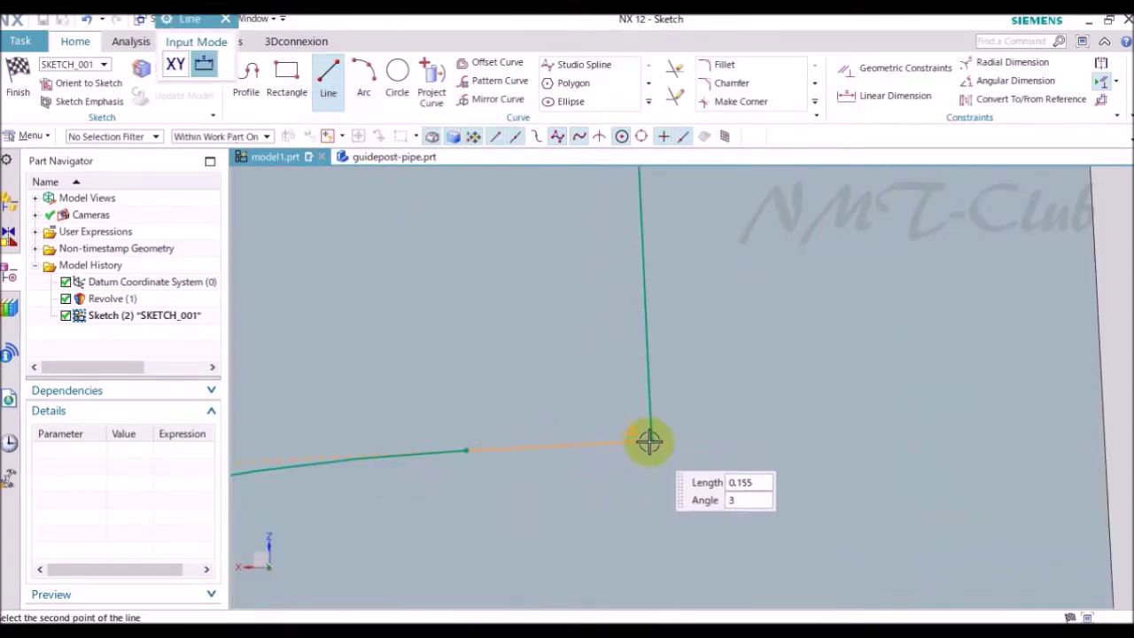
{"action": "left_click", "coordinate": [651, 441]}
{"action": "scroll", "coordinate": [541, 375], "scroll_direction": "down", "scroll_amount": 3}
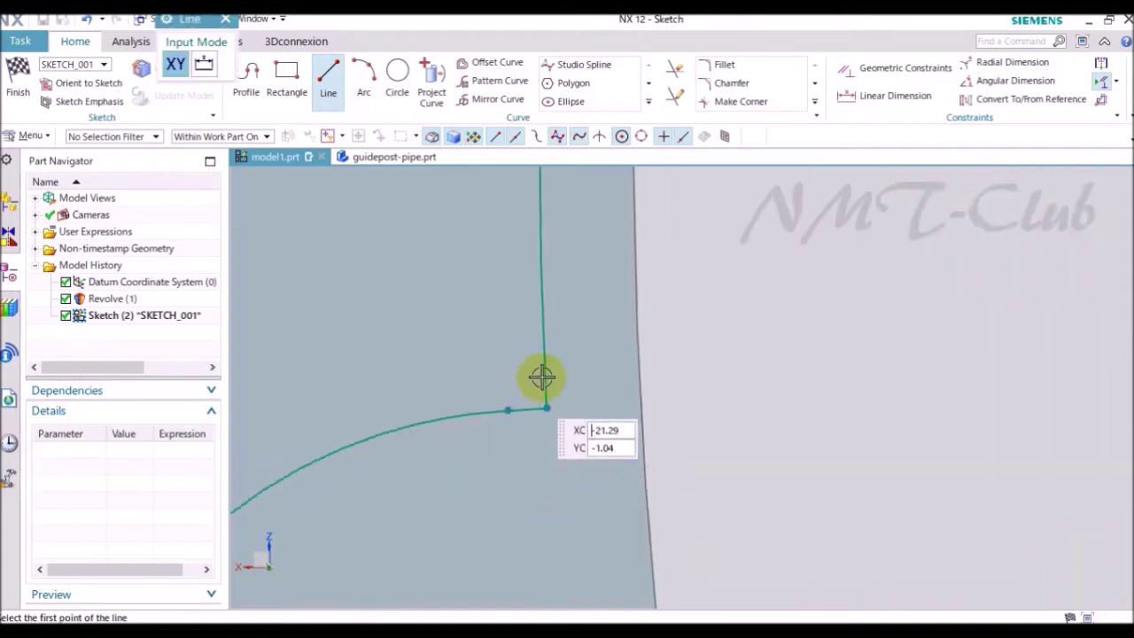
{"action": "right_click", "coordinate": [740, 348]}
{"action": "left_click", "coordinate": [791, 22]}
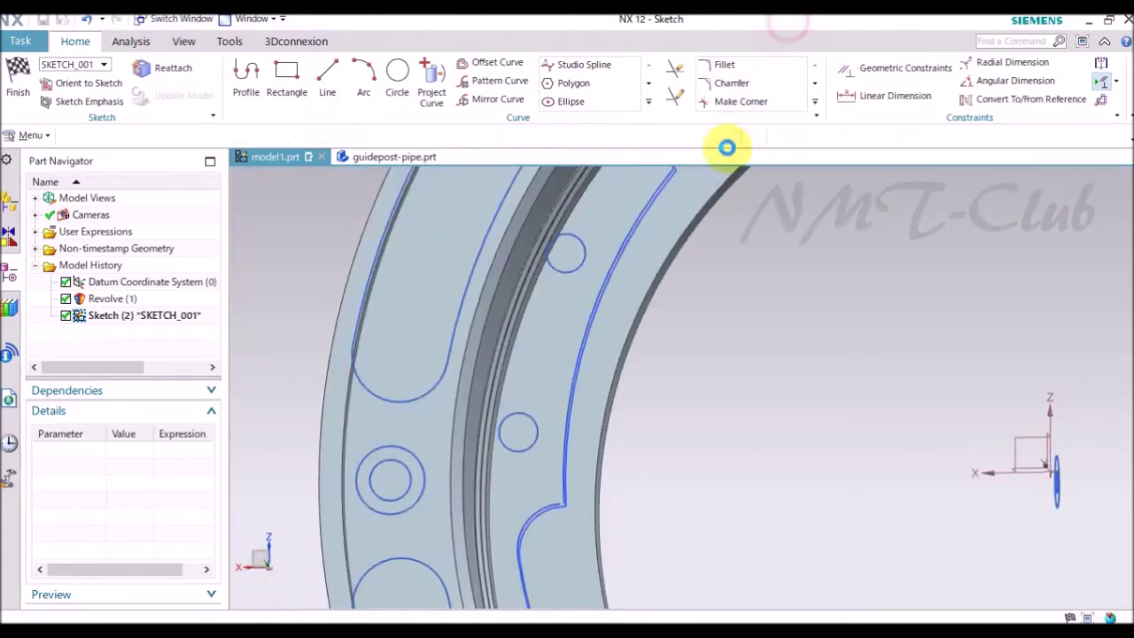
{"action": "key", "text": "x"}
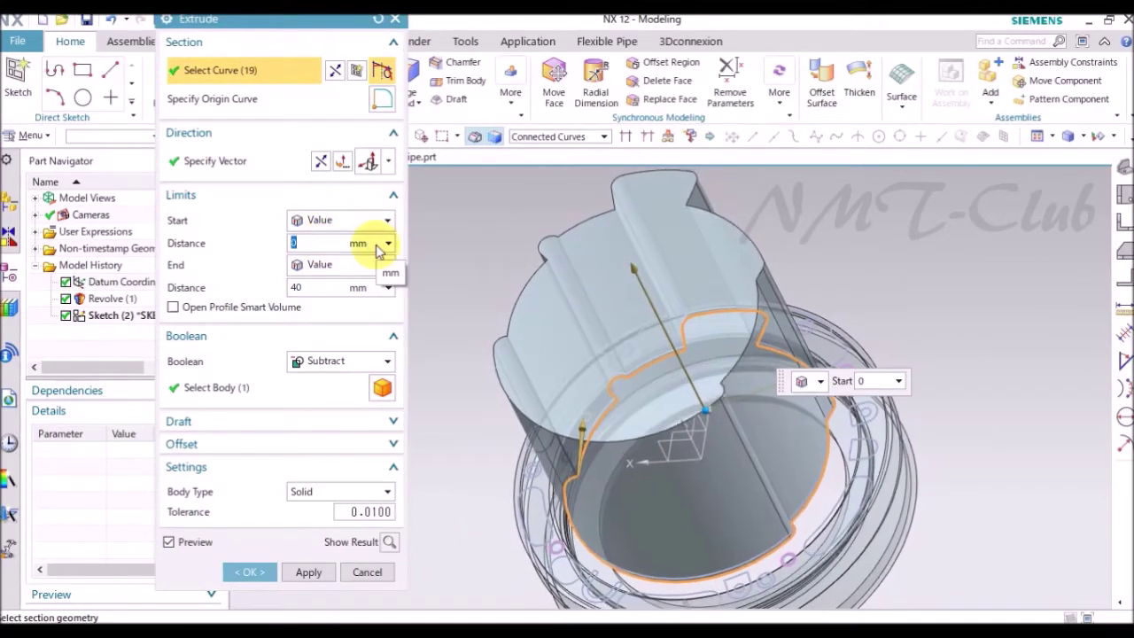
Reverse the extrude and Subtract it from 0 Until Extended to the picked face.
{"action": "left_click", "coordinate": [322, 166]}
{"action": "left_click", "coordinate": [328, 267]}
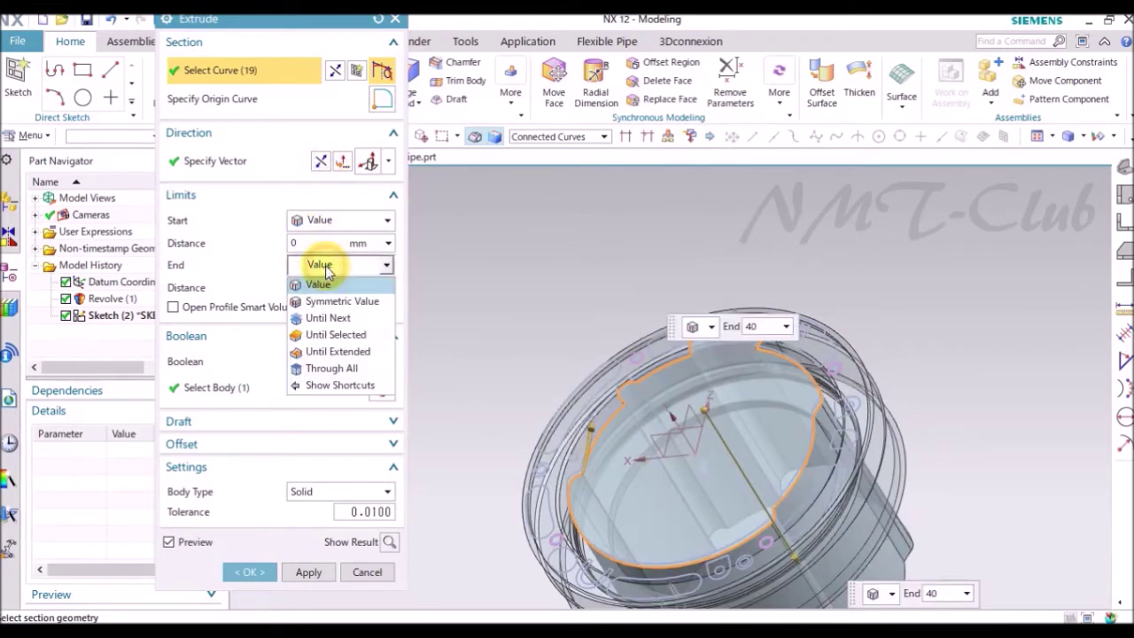
{"action": "left_click", "coordinate": [328, 351]}
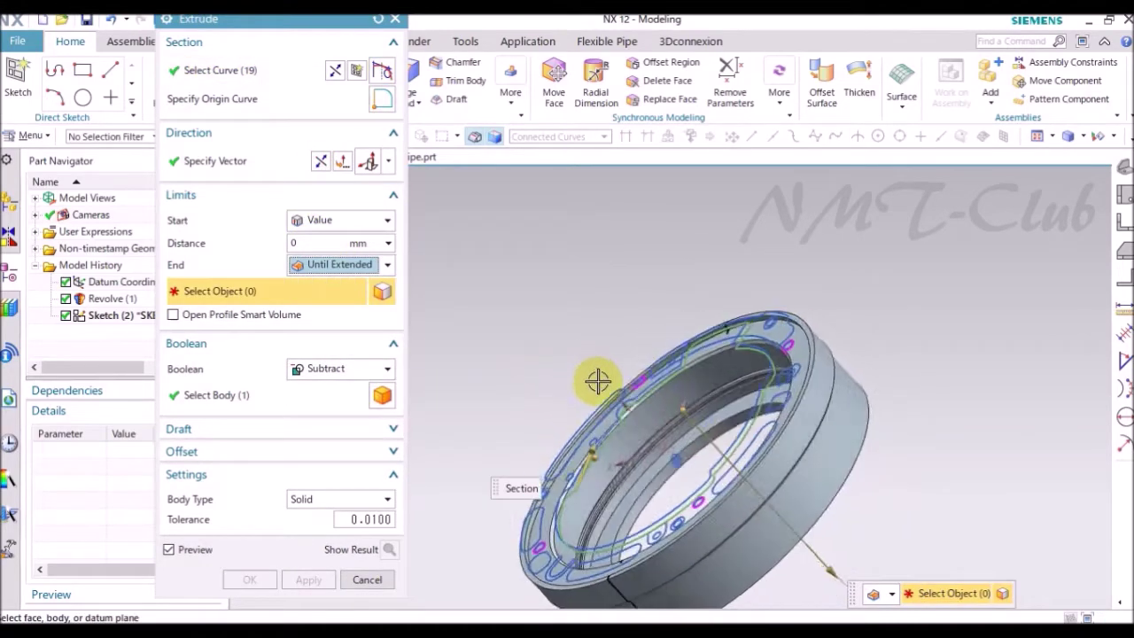
{"action": "scroll", "coordinate": [797, 399], "scroll_direction": "up", "scroll_amount": 5}
{"action": "left_click", "coordinate": [663, 337]}
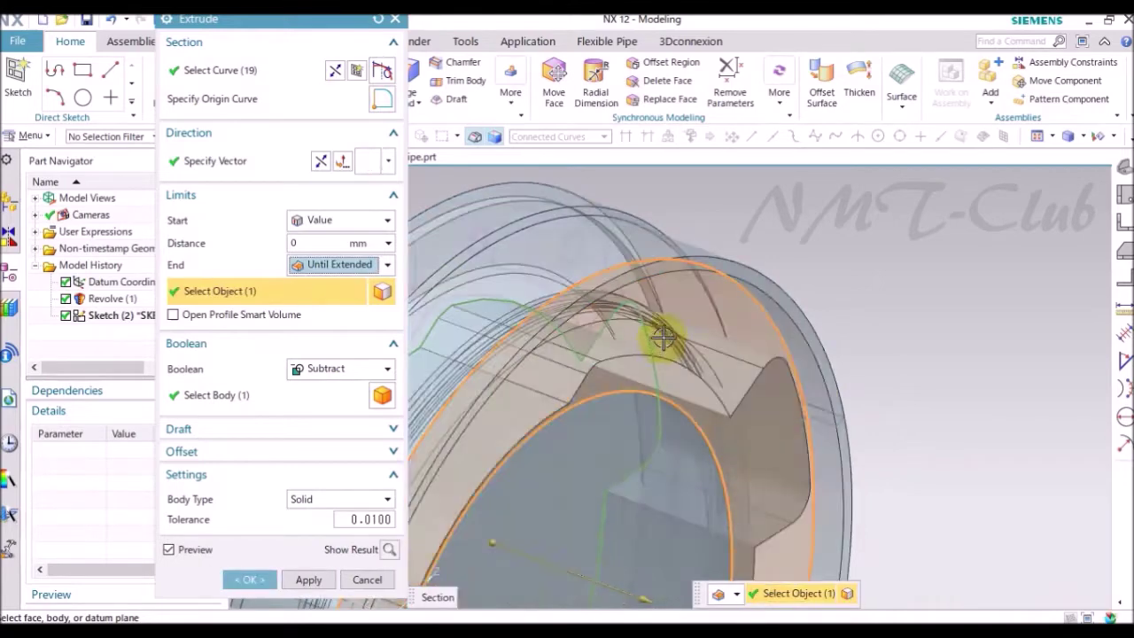
{"action": "scroll", "coordinate": [662, 336], "scroll_direction": "down", "scroll_amount": 5}
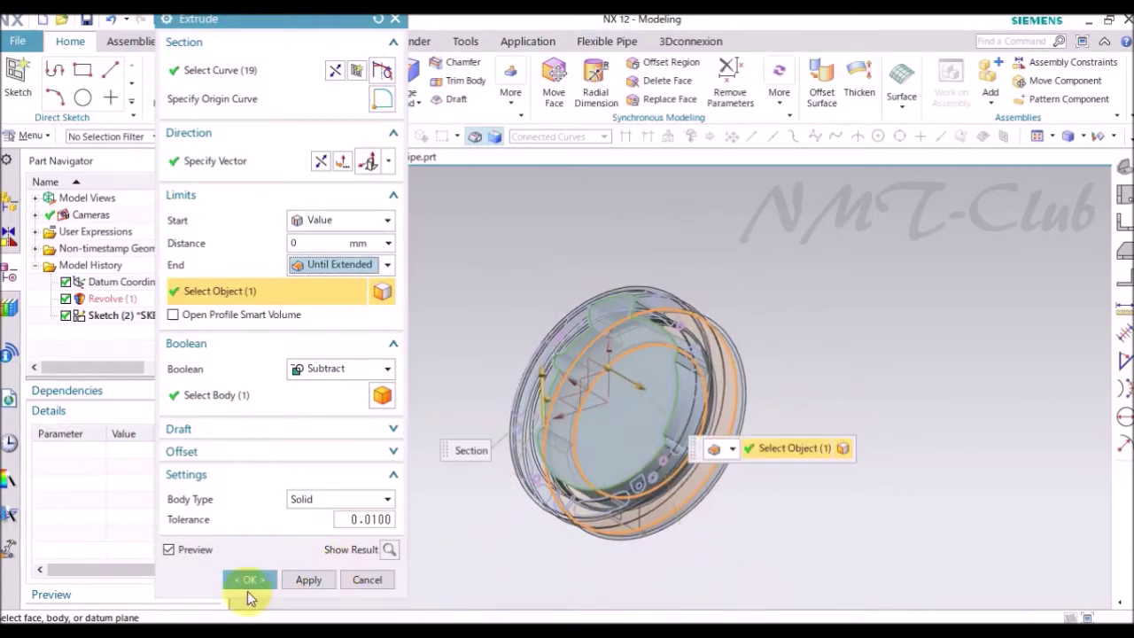
{"action": "left_click", "coordinate": [265, 579]}
{"action": "key", "text": "F8"}
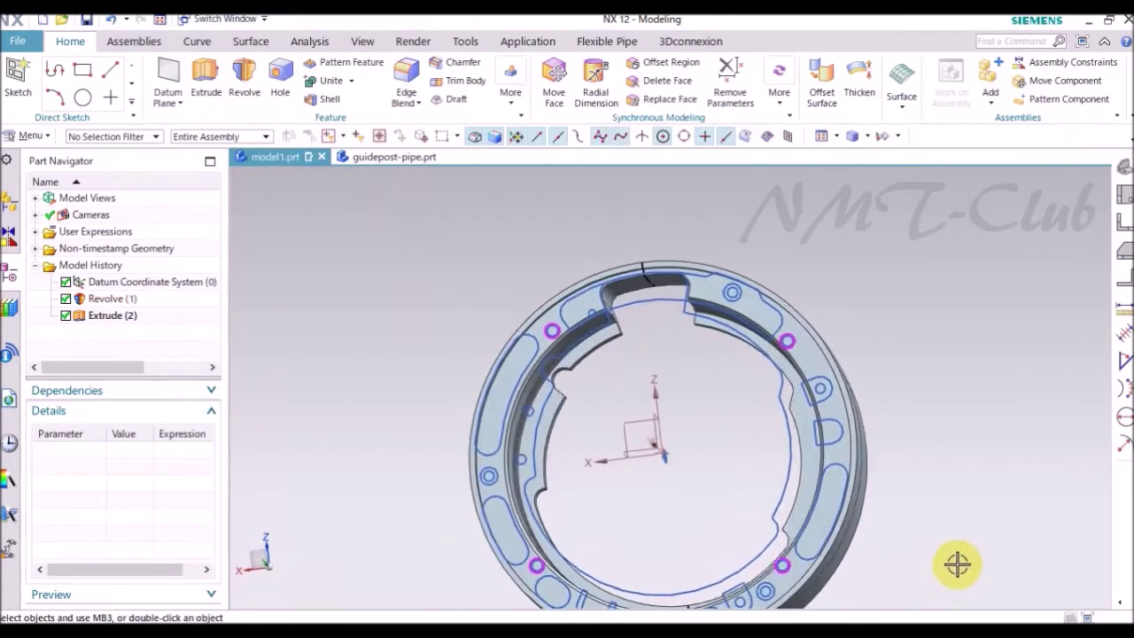
Orbit to inspect the notches, switch to Trimetric view, and begin a new sketched extrude section.
{"action": "middle_click_drag", "start_coordinate": [938, 518], "coordinate": [936, 517]}
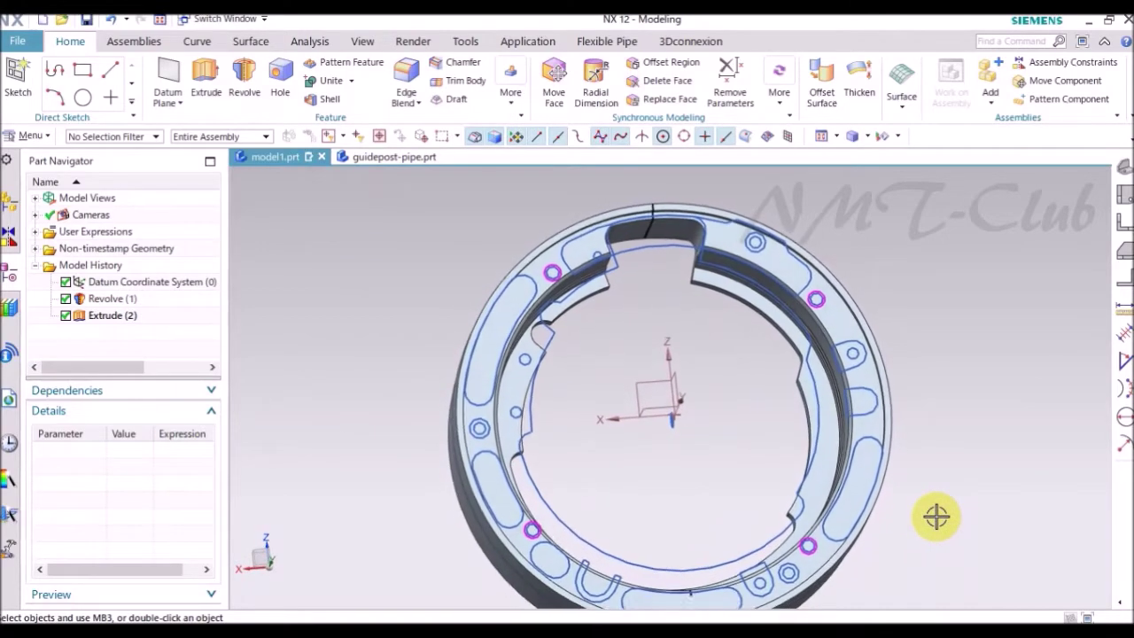
{"action": "mouse_move", "coordinate": [936, 516]}
{"action": "middle_mouse_down"}
{"action": "mouse_move", "coordinate": [948, 458]}
{"action": "mouse_move", "coordinate": [1107, 224]}
{"action": "middle_mouse_up"}
{"action": "left_click", "coordinate": [1122, 168]}
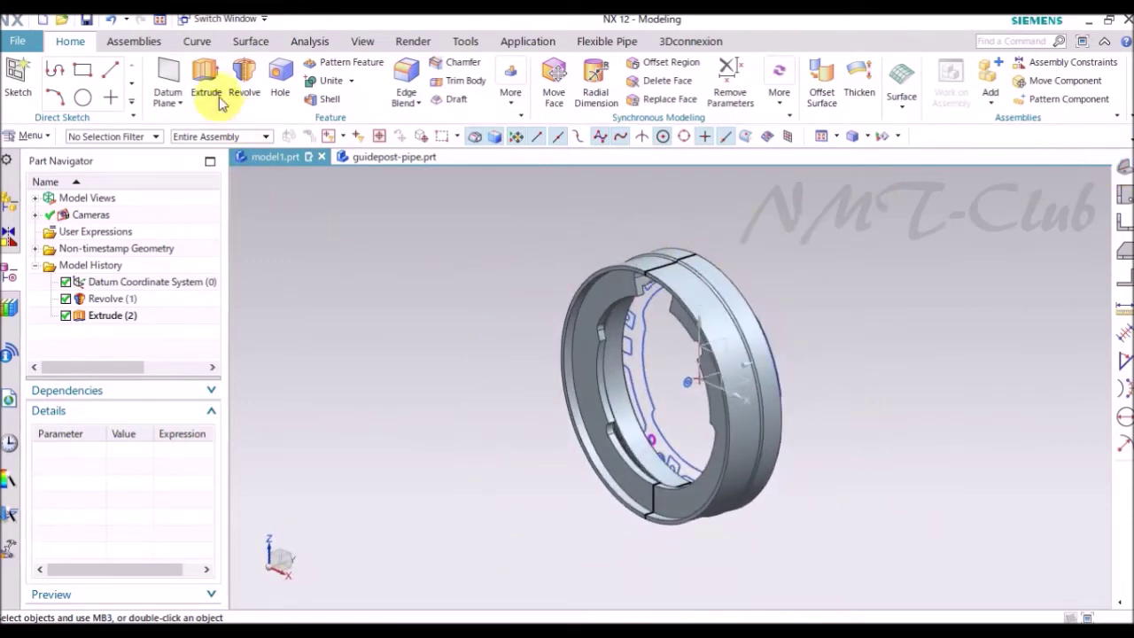
{"action": "left_click", "coordinate": [355, 71]}
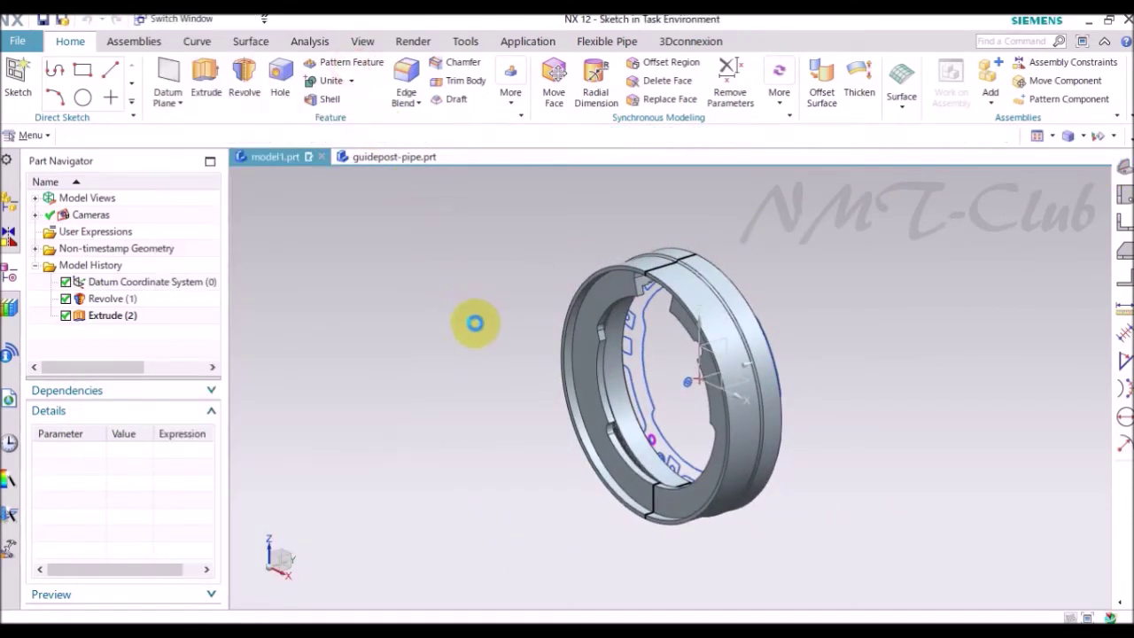
Place SKETCH_002 on the ring's front face and start Project Curve with the Single Curve filter.
{"action": "middle_click_drag", "start_coordinate": [473, 321], "coordinate": [563, 326]}
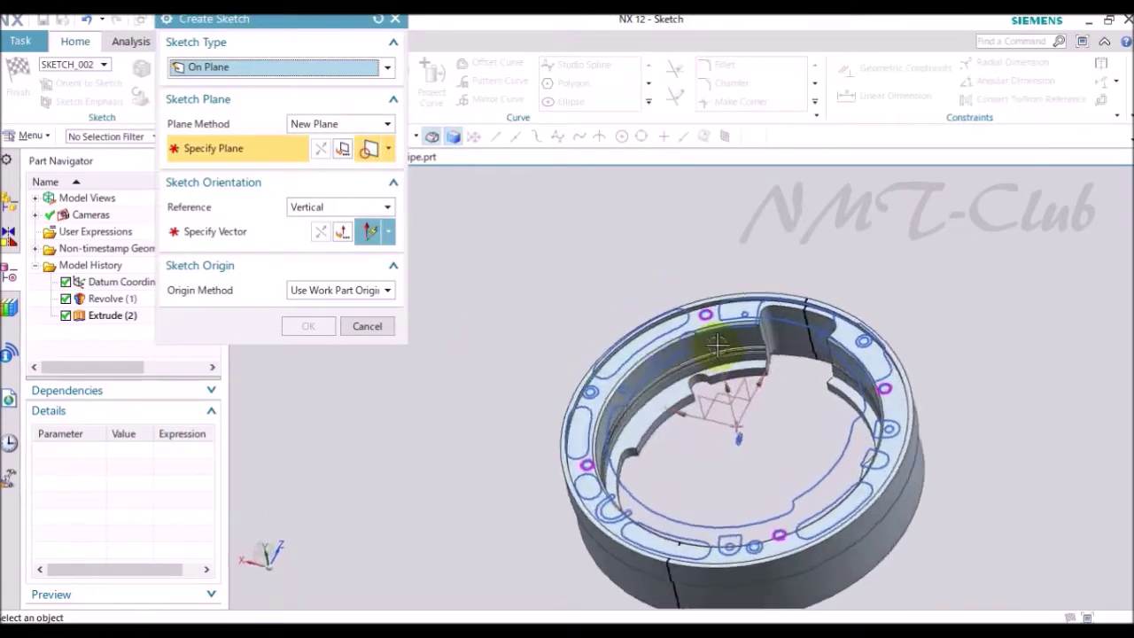
{"action": "scroll", "coordinate": [704, 329], "scroll_direction": "up", "scroll_amount": 5}
{"action": "left_click", "coordinate": [697, 248]}
{"action": "scroll", "coordinate": [690, 361], "scroll_direction": "down", "scroll_amount": 5}
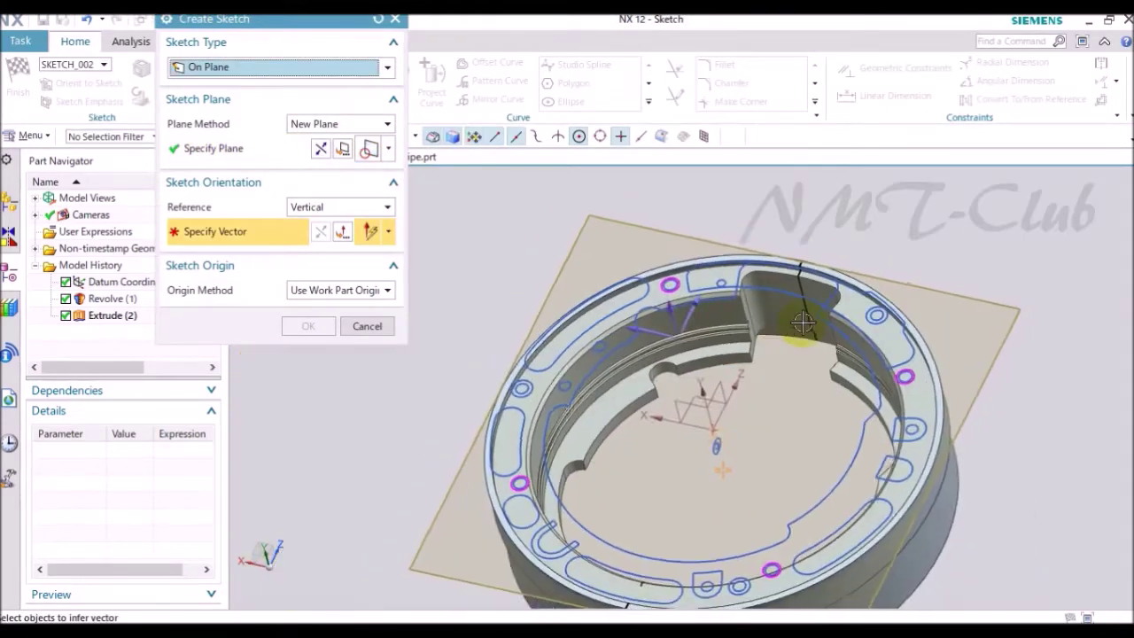
{"action": "middle_click_drag", "start_coordinate": [797, 324], "coordinate": [771, 355]}
{"action": "left_click", "coordinate": [308, 326]}
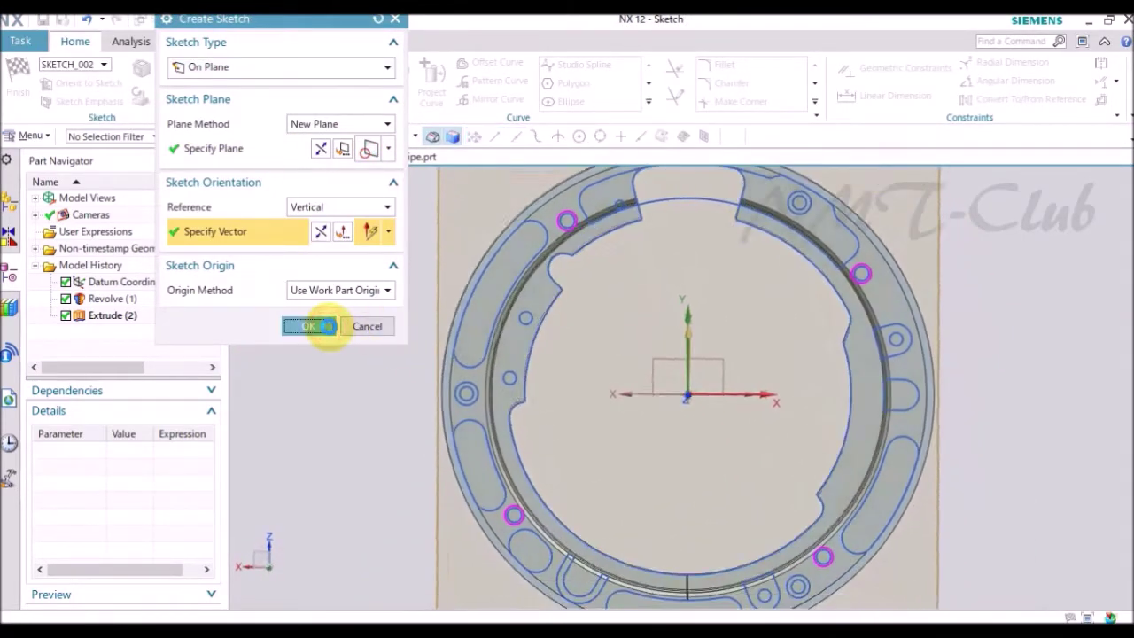
{"action": "left_click", "coordinate": [431, 87]}
{"action": "left_click", "coordinate": [492, 153]}
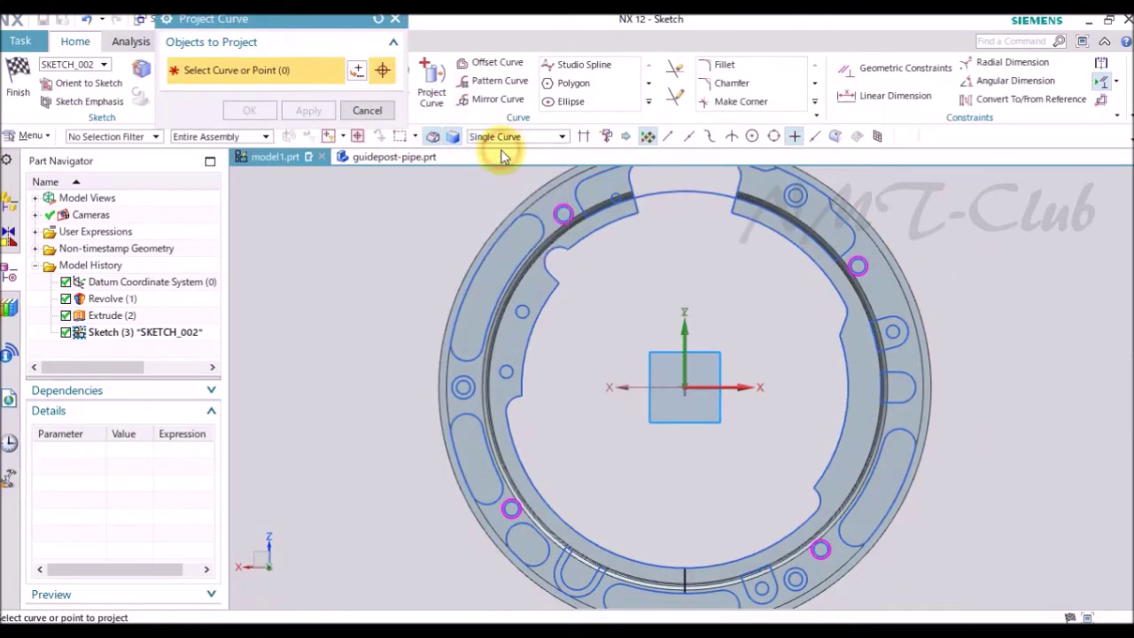
Pick the first ring arcs and hole edges, including a small circle, for projection.
{"action": "scroll", "coordinate": [587, 331], "scroll_direction": "up", "scroll_amount": 3}
{"action": "scroll", "coordinate": [559, 354], "scroll_direction": "up", "scroll_amount": 3}
{"action": "left_click", "coordinate": [559, 354]}
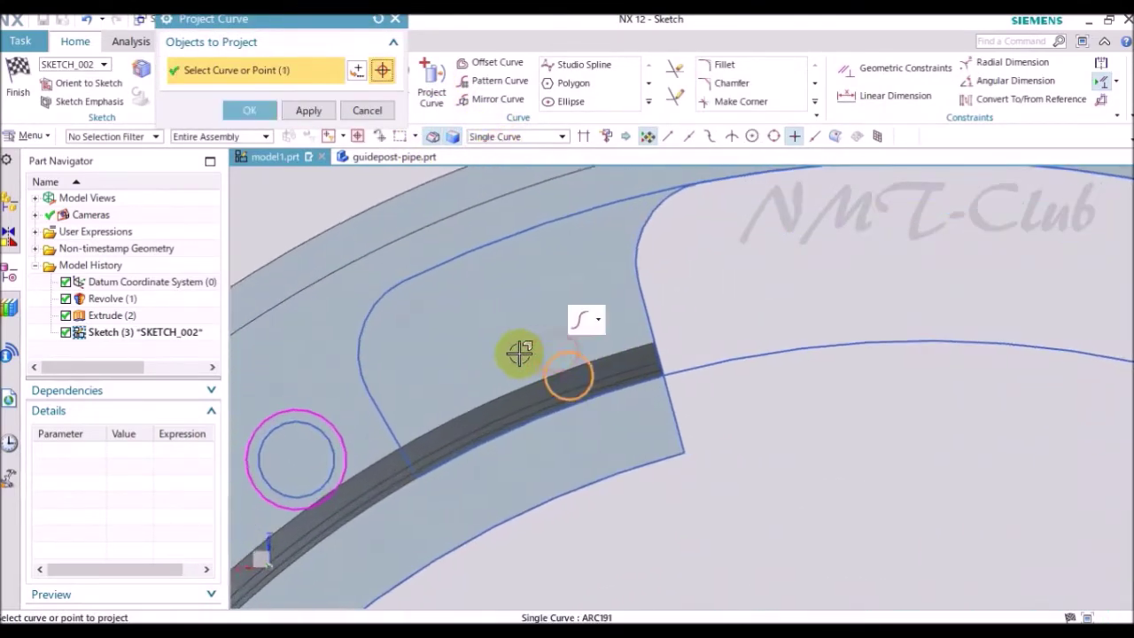
{"action": "scroll", "coordinate": [418, 395], "scroll_direction": "down", "scroll_amount": 2}
{"action": "left_click", "coordinate": [413, 386]}
{"action": "scroll", "coordinate": [552, 426], "scroll_direction": "down", "scroll_amount": 3}
{"action": "scroll", "coordinate": [552, 426], "scroll_direction": "up", "scroll_amount": 2}
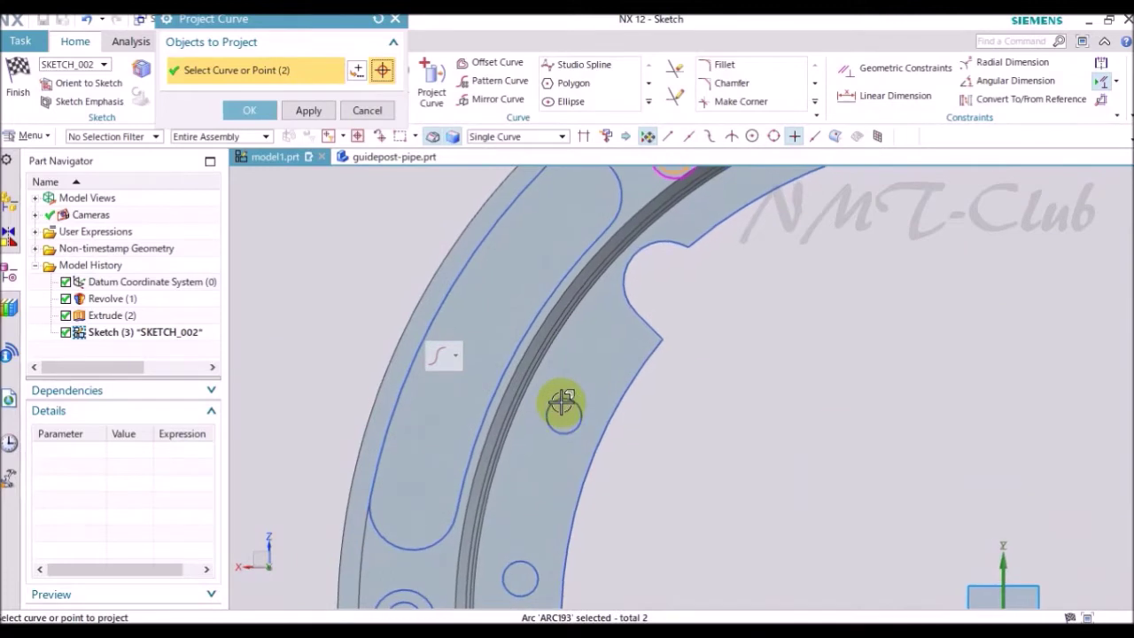
{"action": "mouse_move", "coordinate": [571, 421]}
{"action": "middle_mouse_down"}
{"action": "mouse_move", "coordinate": [535, 498]}
{"action": "mouse_move", "coordinate": [445, 479]}
{"action": "mouse_move", "coordinate": [506, 499]}
{"action": "mouse_move", "coordinate": [578, 450]}
{"action": "mouse_move", "coordinate": [810, 523]}
{"action": "middle_mouse_up"}
{"action": "left_click", "coordinate": [536, 463]}
{"action": "left_click", "coordinate": [444, 472]}
{"action": "left_click", "coordinate": [506, 498]}
{"action": "left_click", "coordinate": [810, 523]}
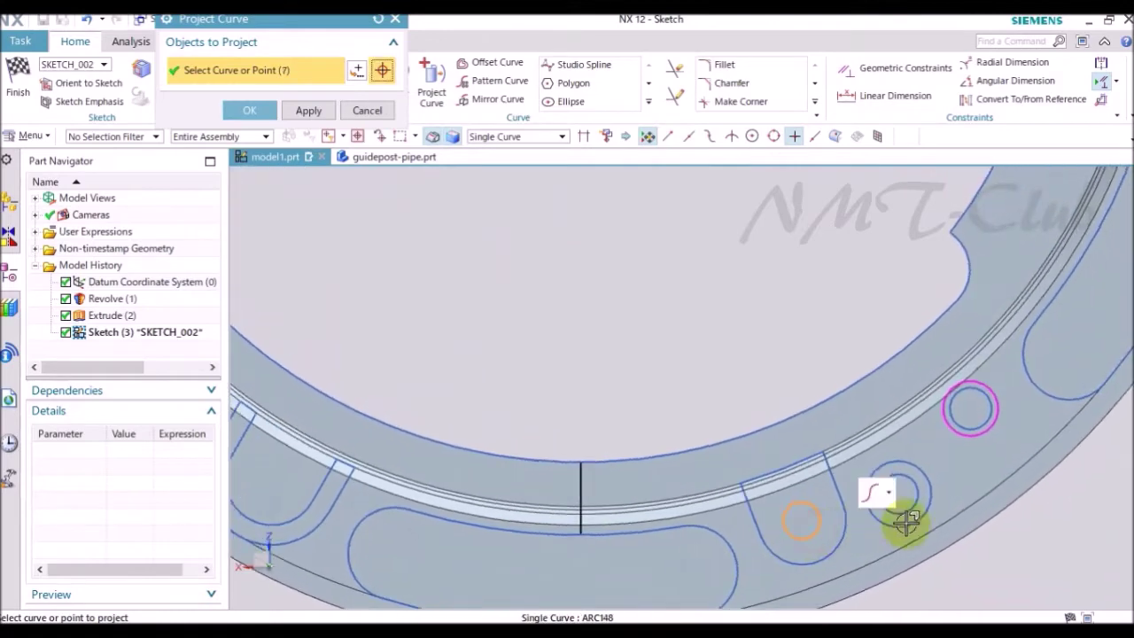
Add the remaining arcs and last small circle, then confirm projecting all twelve edges.
{"action": "mouse_move", "coordinate": [981, 426]}
{"action": "middle_mouse_down"}
{"action": "mouse_move", "coordinate": [833, 468]}
{"action": "mouse_move", "coordinate": [842, 354]}
{"action": "mouse_move", "coordinate": [791, 307]}
{"action": "middle_mouse_up"}
{"action": "left_click", "coordinate": [833, 468]}
{"action": "left_click", "coordinate": [834, 353]}
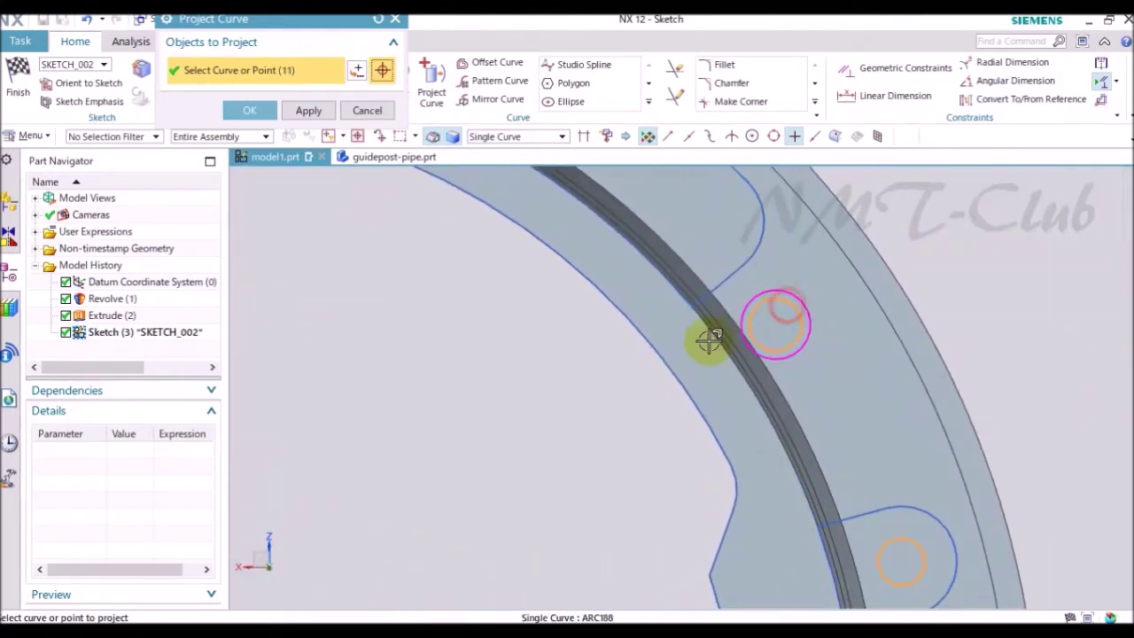
{"action": "scroll", "coordinate": [695, 332], "scroll_direction": "down", "scroll_amount": 3}
{"action": "left_click", "coordinate": [701, 330]}
{"action": "scroll", "coordinate": [615, 306], "scroll_direction": "down", "scroll_amount": 2}
{"action": "scroll", "coordinate": [544, 320], "scroll_direction": "down", "scroll_amount": 3}
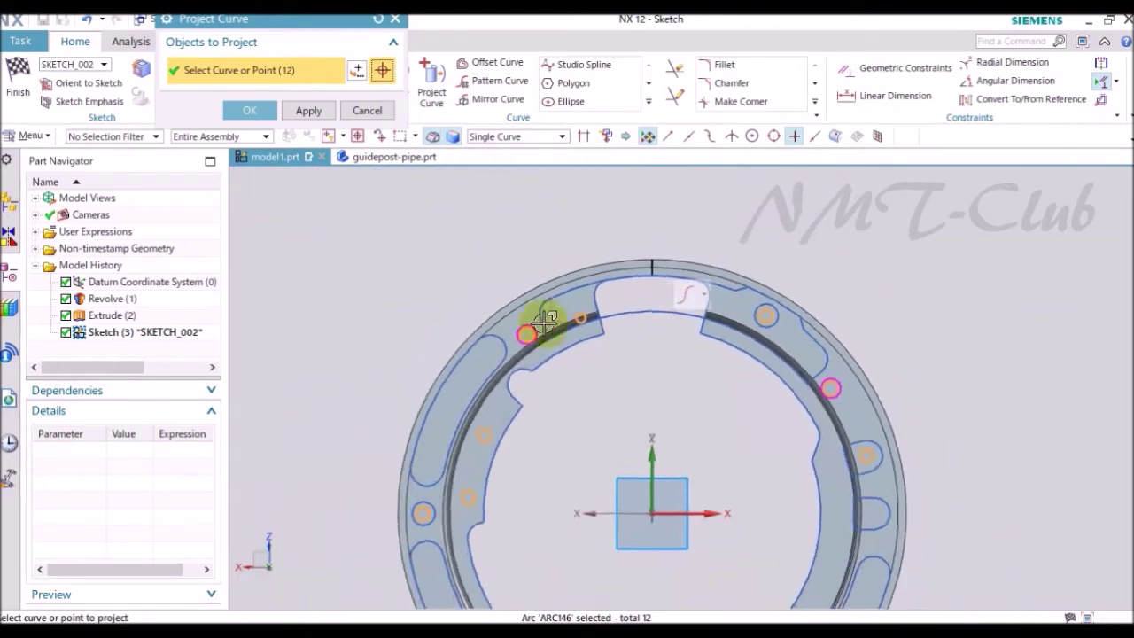
{"action": "left_click", "coordinate": [249, 110]}
{"action": "right_click", "coordinate": [368, 283]}
{"action": "middle_click_drag", "start_coordinate": [387, 293], "coordinate": [514, 326]}
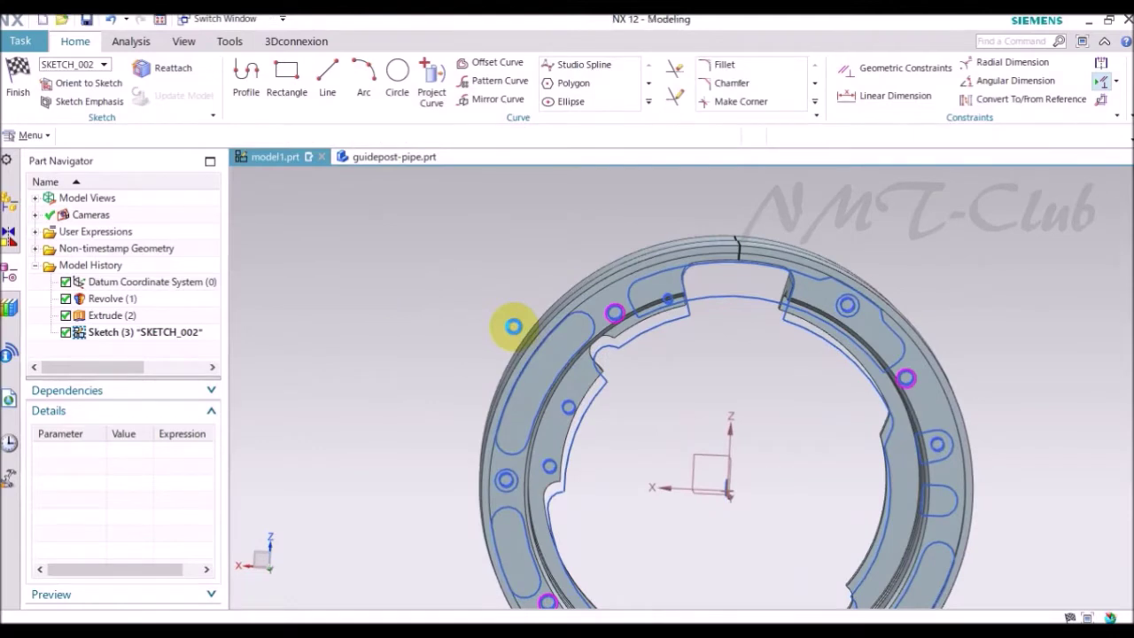
Extrude the projected curves reversed, Until Extended to the picked ring face, as a Subtract cut.
{"action": "key", "text": "x"}
{"action": "mouse_move", "coordinate": [590, 384]}
{"action": "middle_mouse_down"}
{"action": "mouse_move", "coordinate": [441, 307]}
{"action": "mouse_move", "coordinate": [335, 206]}
{"action": "middle_mouse_up"}
{"action": "left_click", "coordinate": [323, 163]}
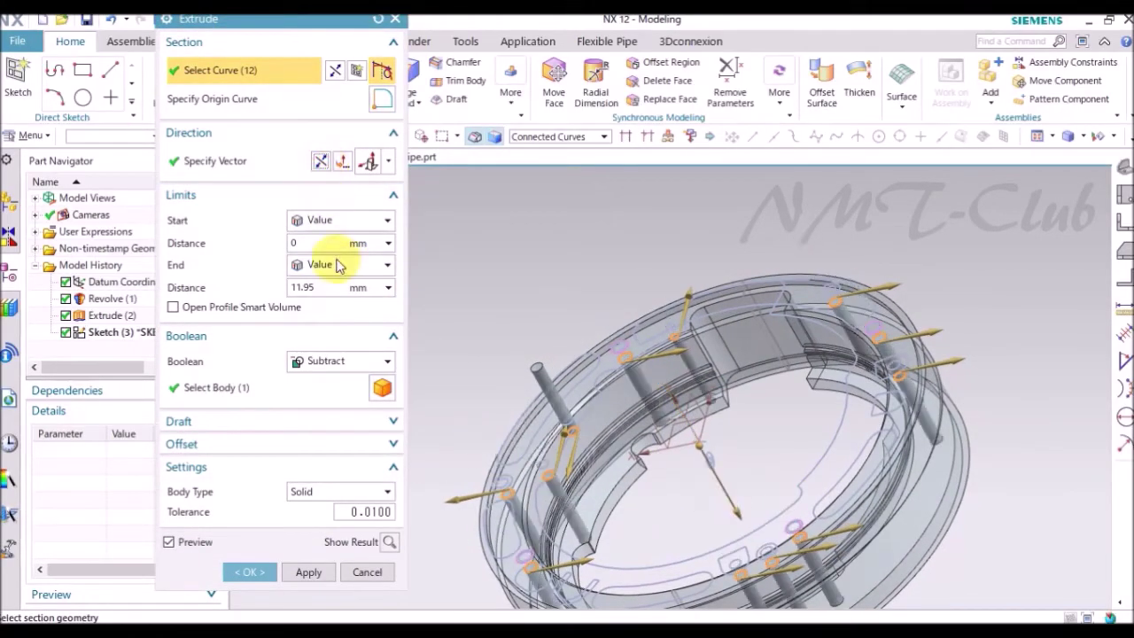
{"action": "left_click", "coordinate": [331, 265]}
{"action": "left_click", "coordinate": [335, 352]}
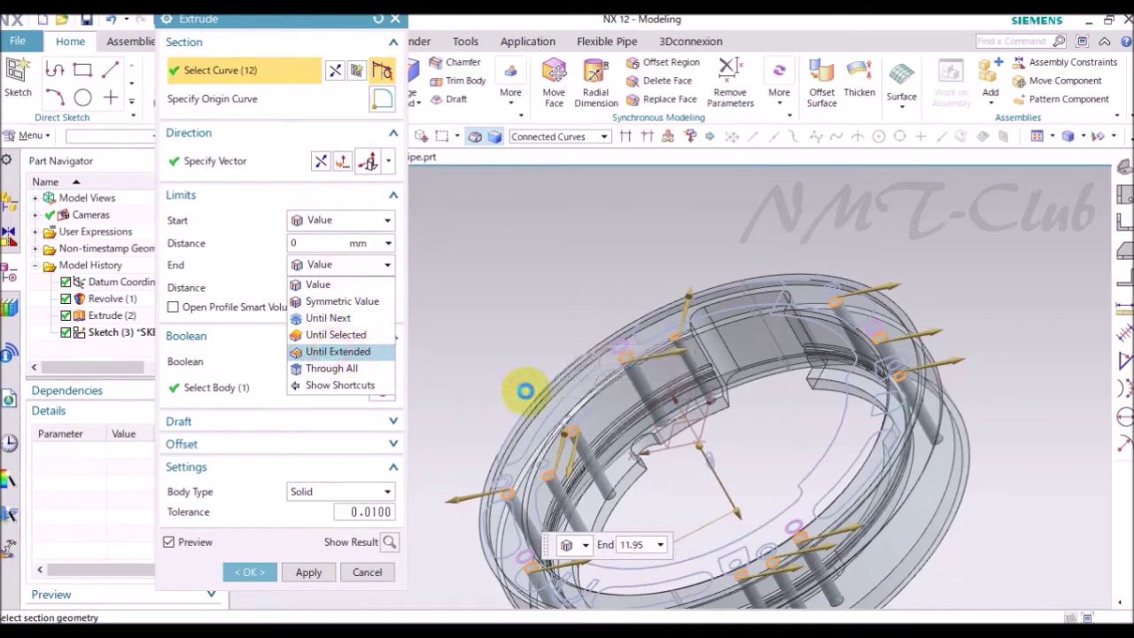
{"action": "middle_click_drag", "start_coordinate": [524, 387], "coordinate": [873, 489]}
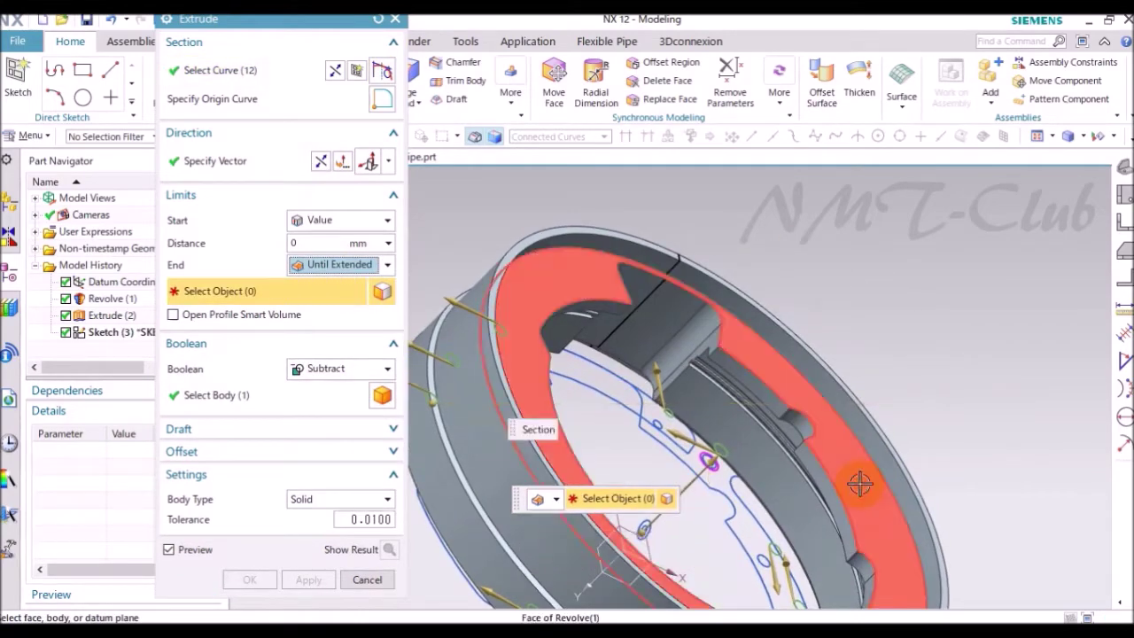
{"action": "left_click", "coordinate": [860, 478]}
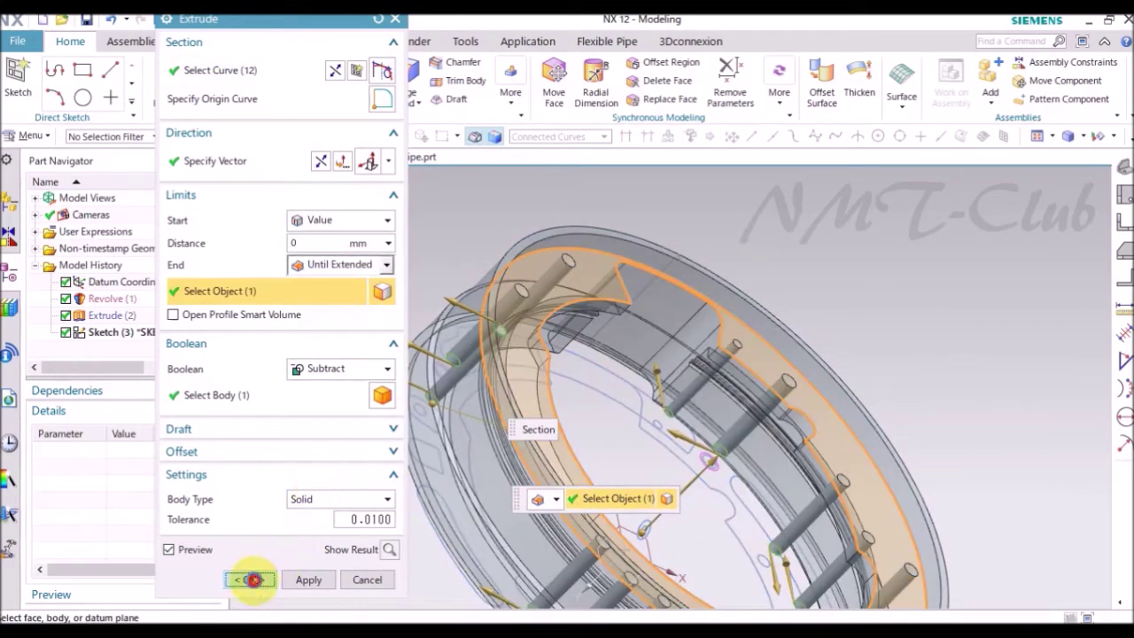
{"action": "left_click", "coordinate": [252, 581]}
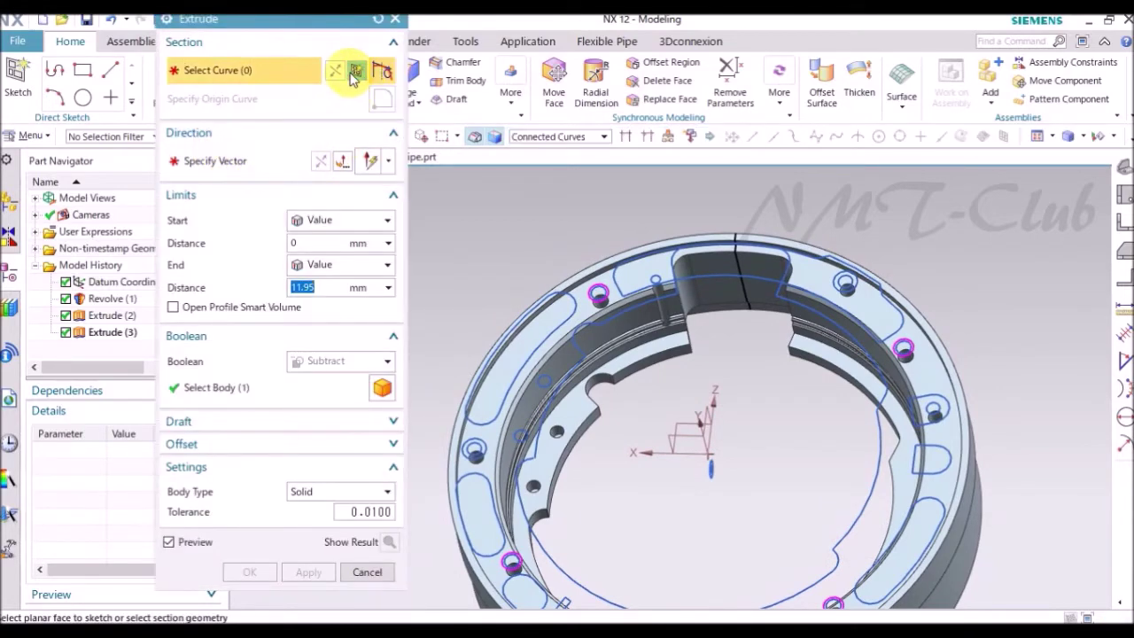
Create SKETCH_003 on the ring's top face and start projecting its edges.
{"action": "left_click", "coordinate": [355, 73]}
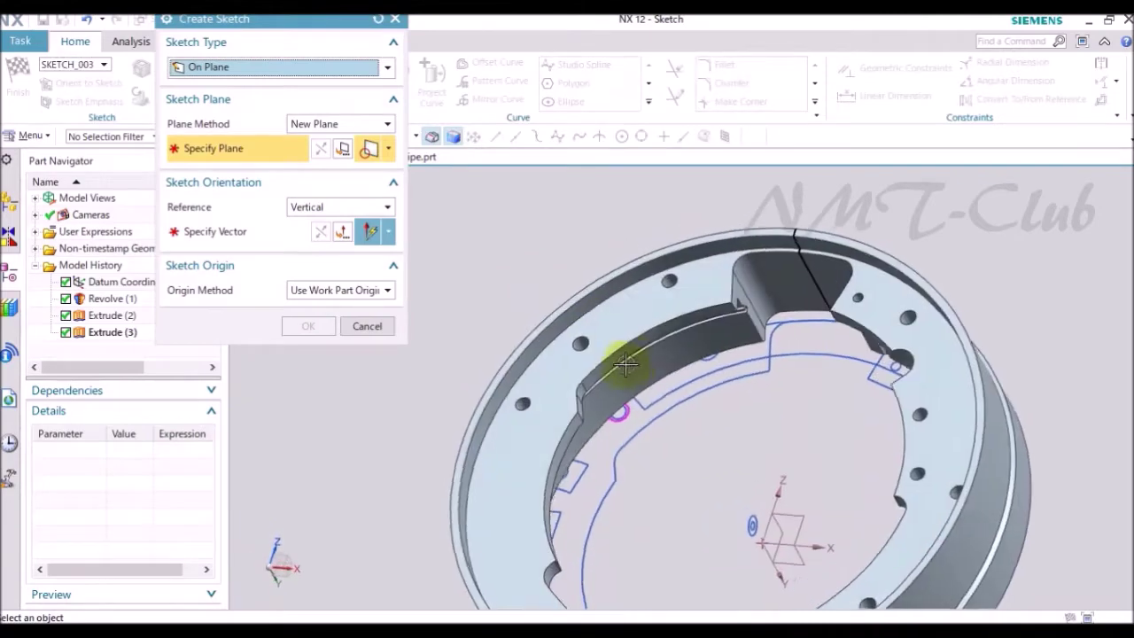
{"action": "left_click", "coordinate": [617, 313]}
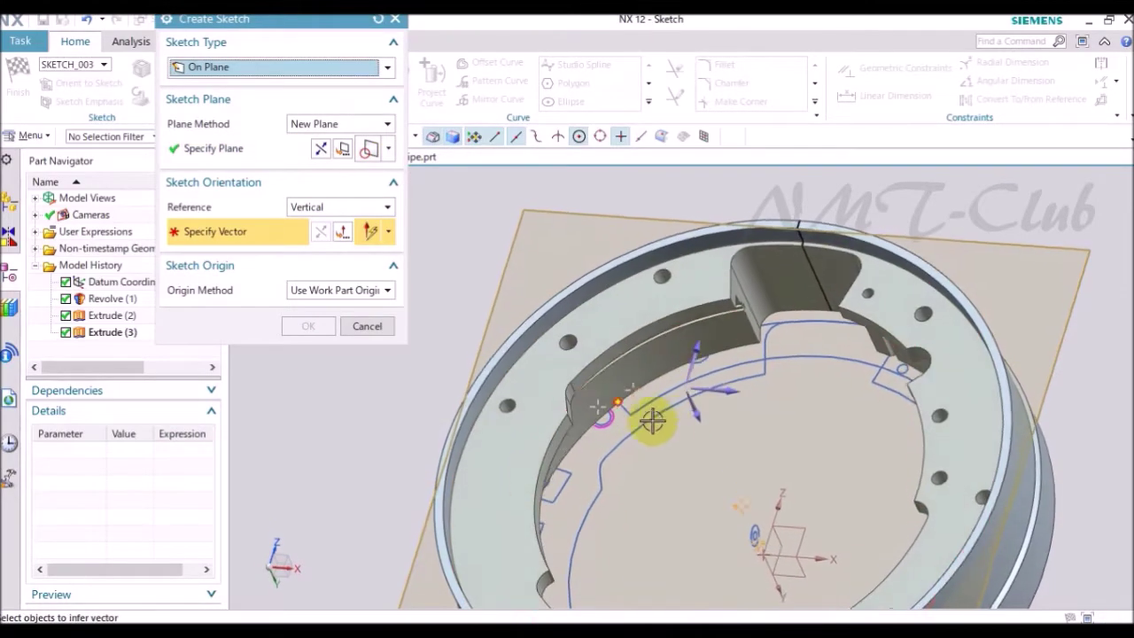
{"action": "middle_click_drag", "start_coordinate": [647, 421], "coordinate": [698, 376]}
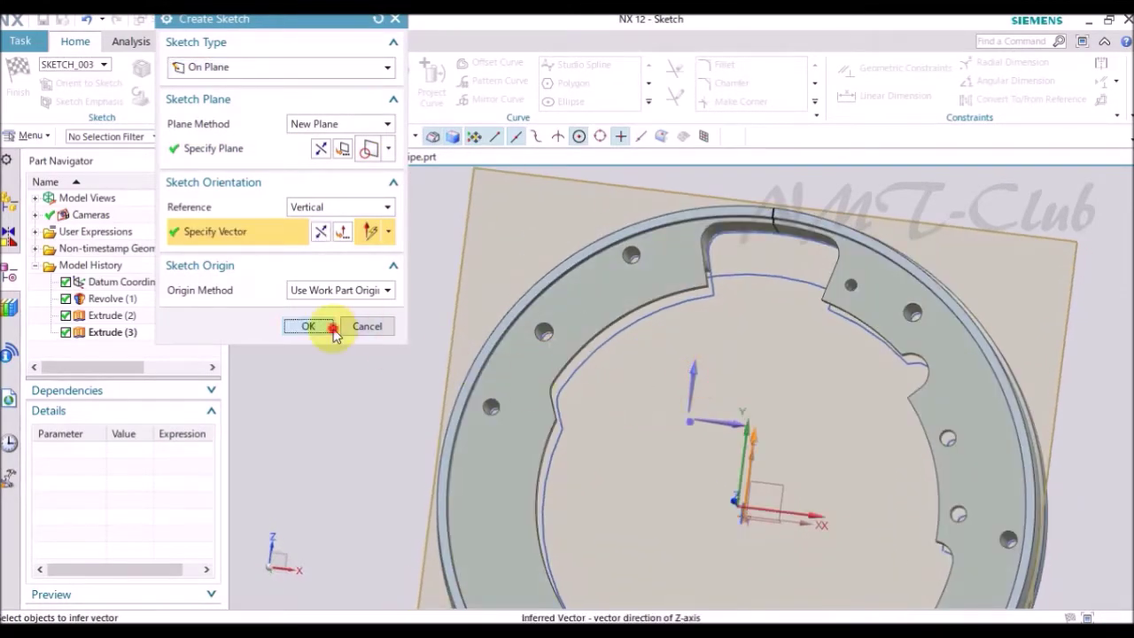
{"action": "left_click", "coordinate": [333, 327]}
{"action": "left_click", "coordinate": [429, 98]}
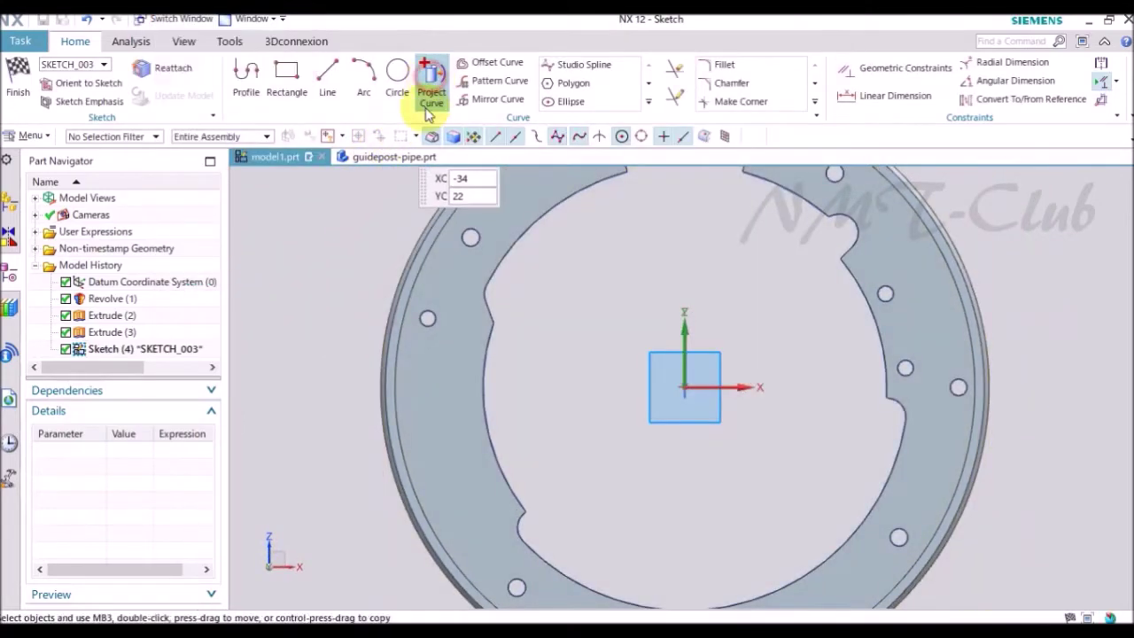
Set the Single Curve filter and pick the first two hole edges to project.
{"action": "left_click", "coordinate": [498, 155]}
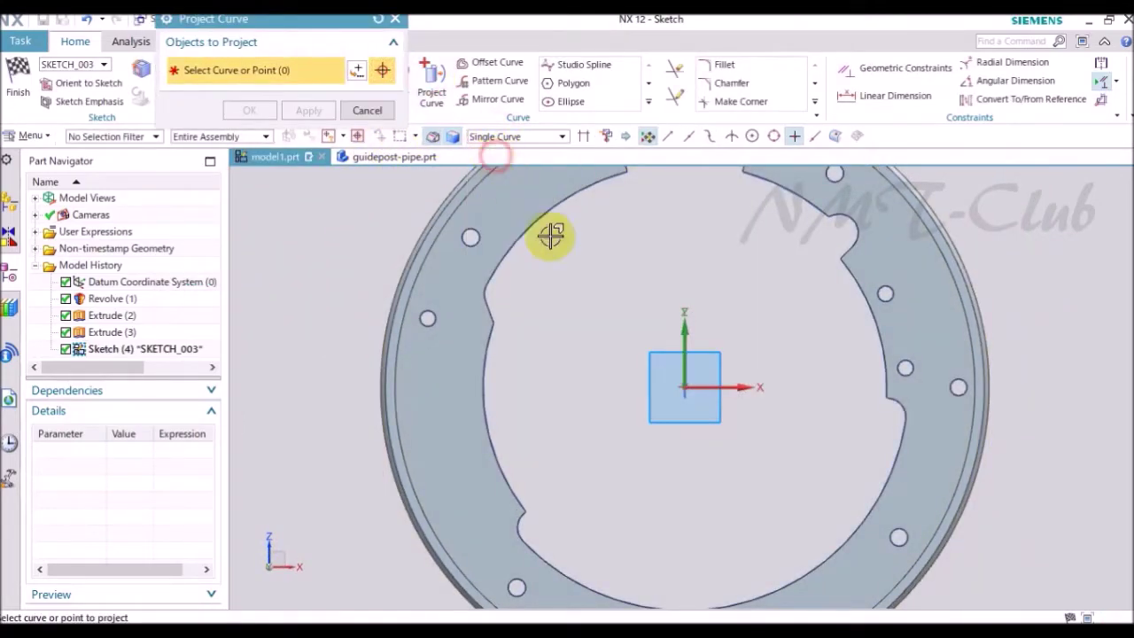
{"action": "mouse_move", "coordinate": [626, 329]}
{"action": "middle_mouse_down"}
{"action": "mouse_move", "coordinate": [616, 335]}
{"action": "mouse_move", "coordinate": [671, 271]}
{"action": "middle_mouse_up"}
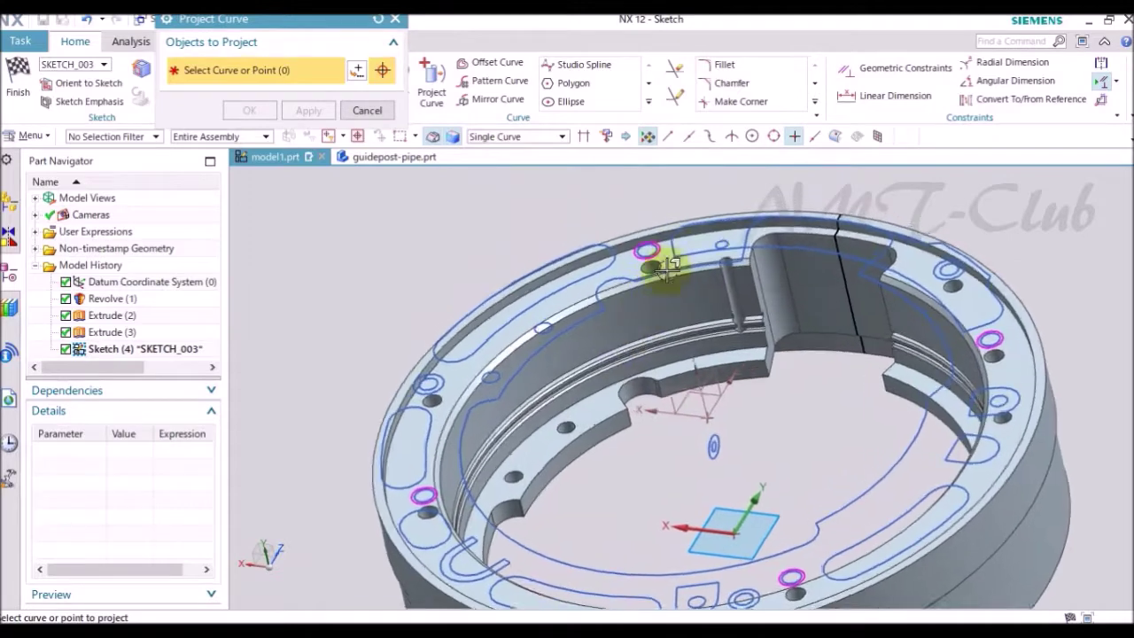
{"action": "scroll", "coordinate": [640, 245], "scroll_direction": "up", "scroll_amount": 5}
{"action": "left_click", "coordinate": [673, 237]}
{"action": "scroll", "coordinate": [663, 328], "scroll_direction": "down", "scroll_amount": 5}
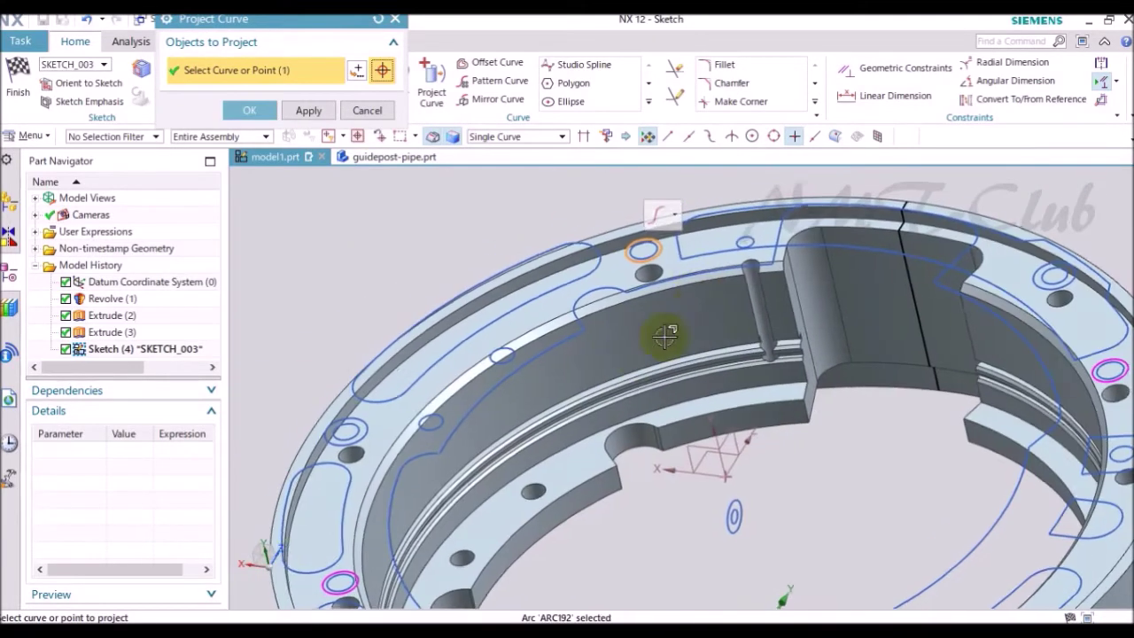
{"action": "middle_click_drag", "start_coordinate": [663, 329], "coordinate": [506, 455]}
{"action": "scroll", "coordinate": [473, 431], "scroll_direction": "up", "scroll_amount": 3}
{"action": "scroll", "coordinate": [448, 379], "scroll_direction": "up", "scroll_amount": 3}
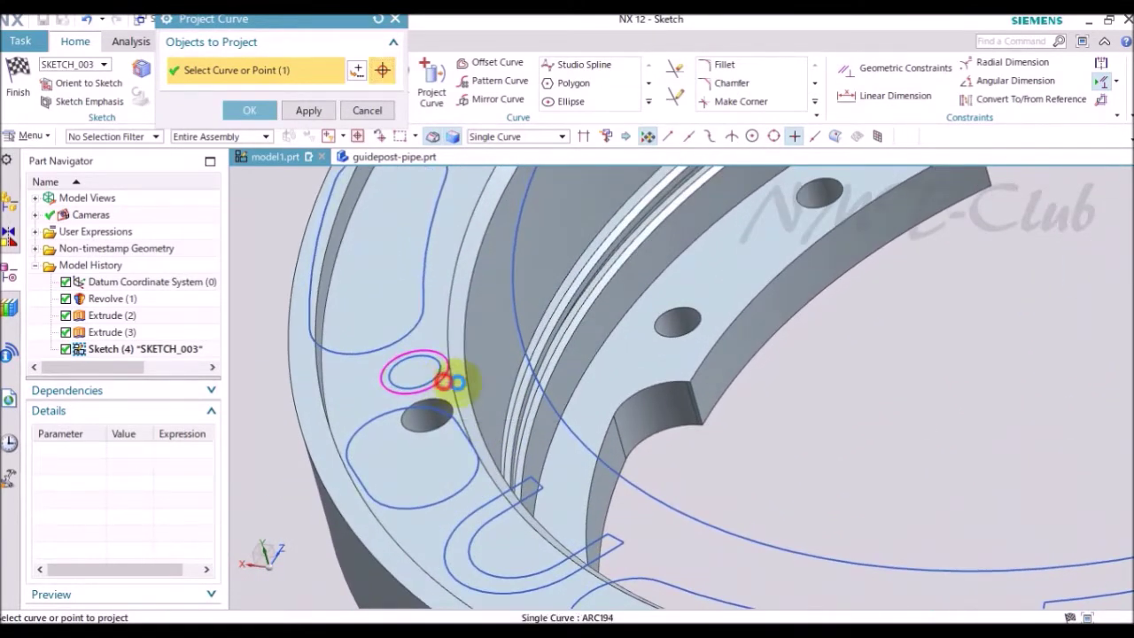
{"action": "left_click", "coordinate": [450, 381]}
Pick the third and fourth hole edges and confirm projecting all four.
{"action": "scroll", "coordinate": [582, 380], "scroll_direction": "down", "scroll_amount": 5}
{"action": "mouse_move", "coordinate": [582, 381]}
{"action": "middle_mouse_down"}
{"action": "mouse_move", "coordinate": [709, 398]}
{"action": "mouse_move", "coordinate": [792, 437]}
{"action": "middle_mouse_up"}
{"action": "scroll", "coordinate": [761, 452], "scroll_direction": "up", "scroll_amount": 4}
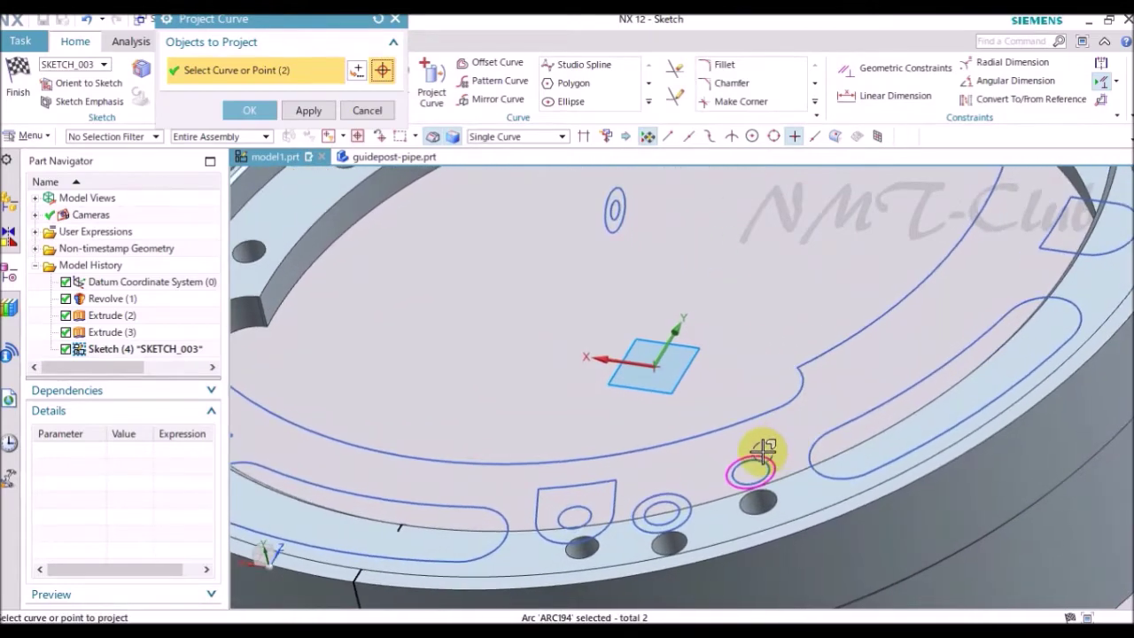
{"action": "left_click", "coordinate": [775, 430]}
{"action": "scroll", "coordinate": [779, 407], "scroll_direction": "down", "scroll_amount": 4}
{"action": "mouse_move", "coordinate": [785, 380]}
{"action": "middle_mouse_down"}
{"action": "mouse_move", "coordinate": [805, 393]}
{"action": "mouse_move", "coordinate": [930, 384]}
{"action": "middle_mouse_up"}
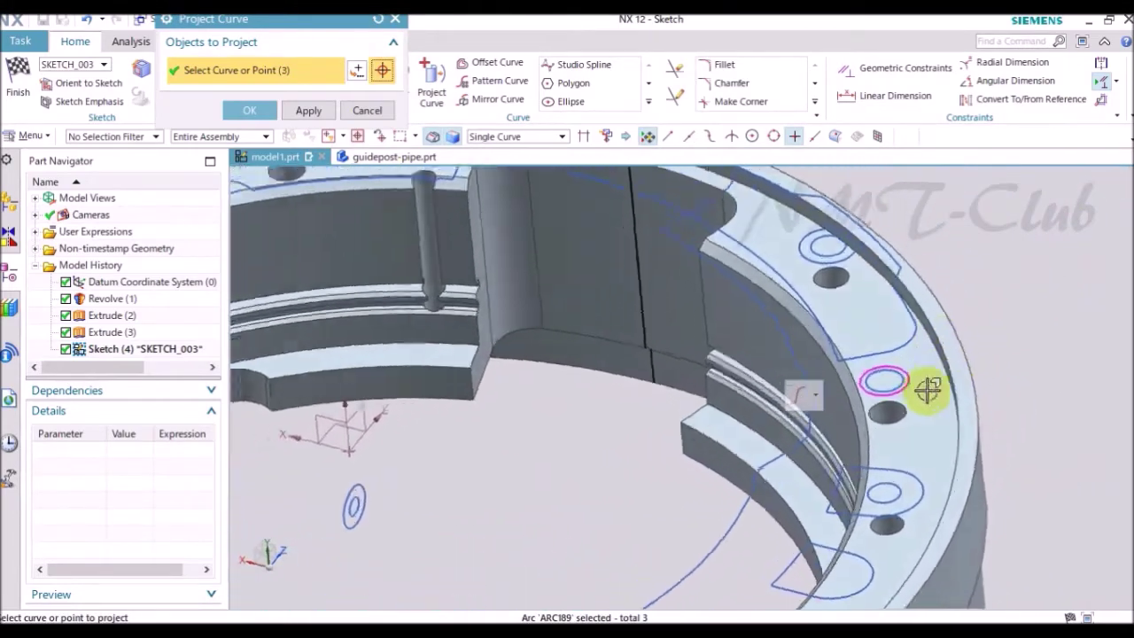
{"action": "scroll", "coordinate": [929, 372], "scroll_direction": "up", "scroll_amount": 4}
{"action": "left_click", "coordinate": [925, 377]}
{"action": "scroll", "coordinate": [797, 375], "scroll_direction": "down", "scroll_amount": 2}
{"action": "scroll", "coordinate": [798, 375], "scroll_direction": "down", "scroll_amount": 3}
{"action": "left_click", "coordinate": [250, 110]}
Finish SKETCH_003 and return to the Modeling environment.
{"action": "mouse_move", "coordinate": [602, 257]}
{"action": "middle_mouse_down"}
{"action": "mouse_move", "coordinate": [608, 246]}
{"action": "mouse_move", "coordinate": [716, 304]}
{"action": "mouse_move", "coordinate": [850, 258]}
{"action": "middle_mouse_up"}
{"action": "right_click", "coordinate": [853, 259]}
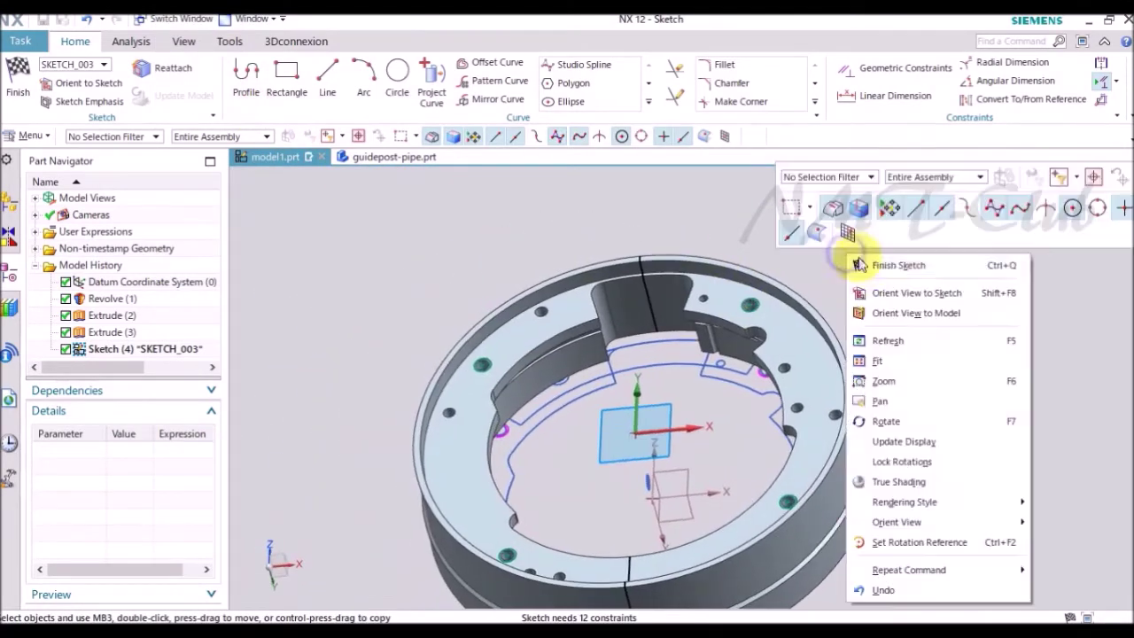
{"action": "left_click", "coordinate": [870, 264]}
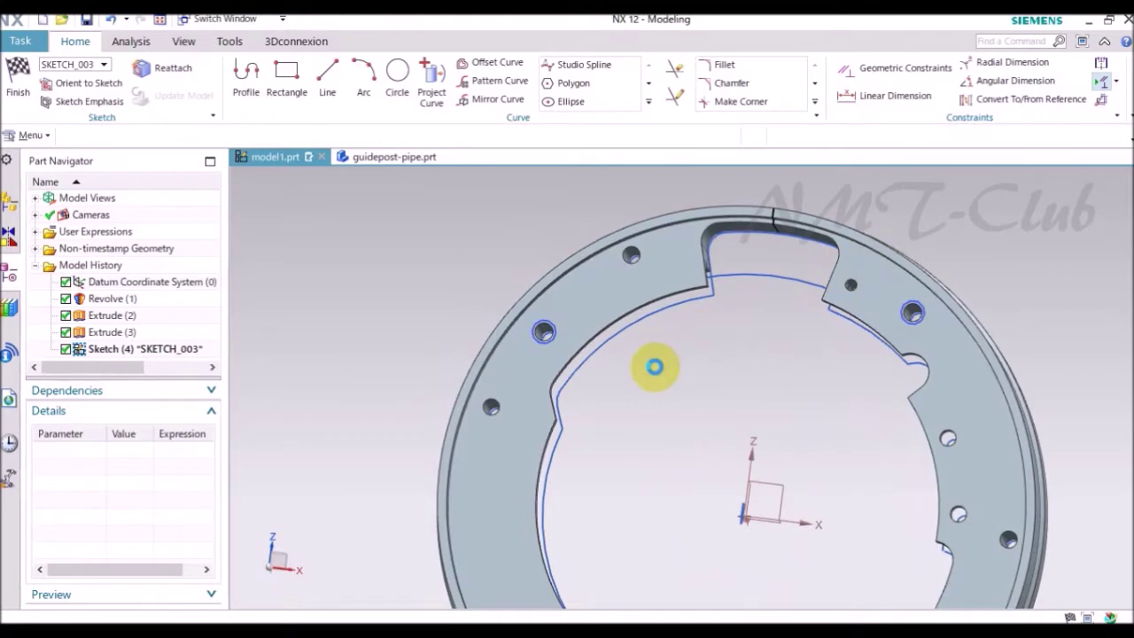
Extrude the four projected hole circles 3 mm deep as a Subtract cut.
{"action": "key", "text": "x"}
{"action": "mouse_move", "coordinate": [653, 374]}
{"action": "middle_mouse_down"}
{"action": "mouse_move", "coordinate": [613, 398]}
{"action": "mouse_move", "coordinate": [572, 397]}
{"action": "mouse_move", "coordinate": [354, 344]}
{"action": "mouse_move", "coordinate": [323, 286]}
{"action": "middle_mouse_up"}
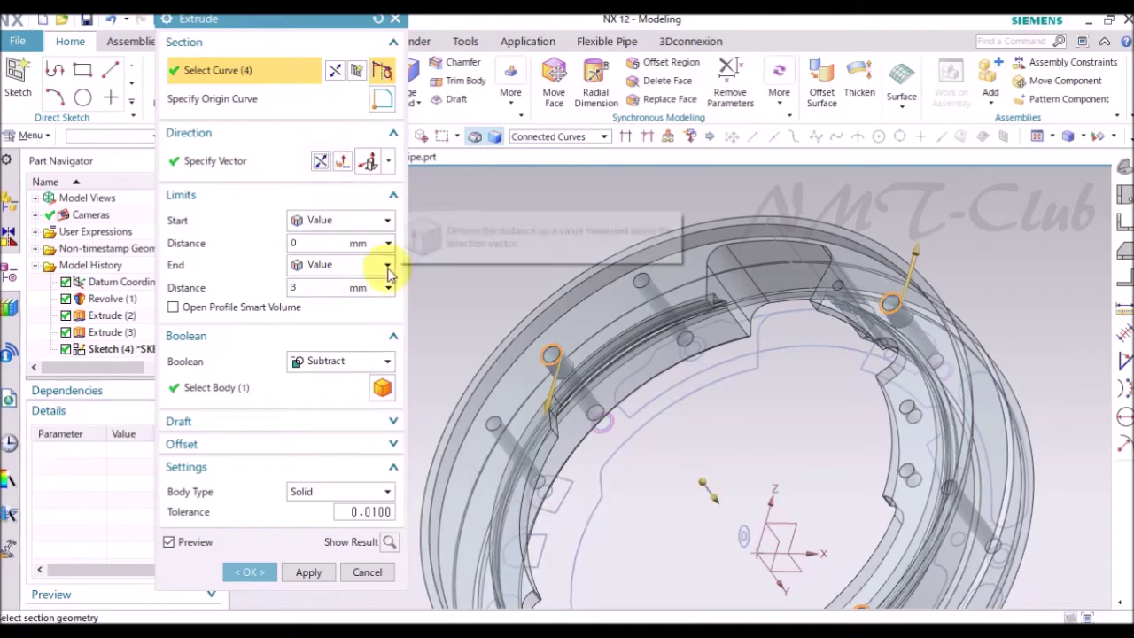
{"action": "left_click", "coordinate": [245, 572]}
{"action": "scroll", "coordinate": [513, 549], "scroll_direction": "up", "scroll_amount": 2}
{"action": "scroll", "coordinate": [531, 549], "scroll_direction": "up", "scroll_amount": 2}
{"action": "scroll", "coordinate": [531, 551], "scroll_direction": "up", "scroll_amount": 2}
{"action": "scroll", "coordinate": [531, 550], "scroll_direction": "down", "scroll_amount": 1}
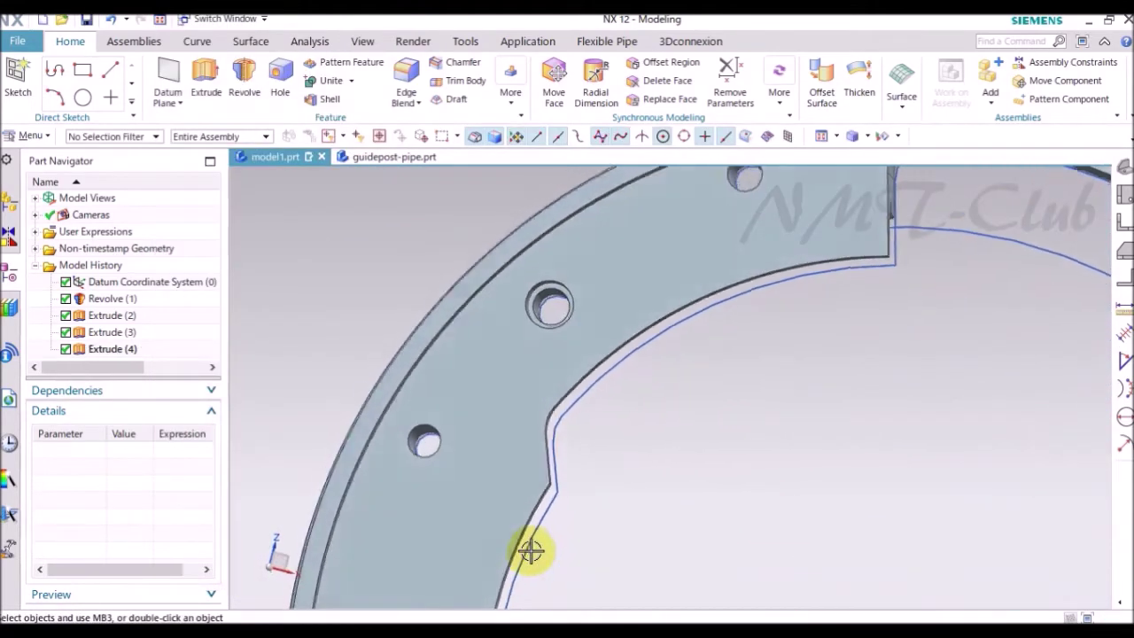
{"action": "scroll", "coordinate": [531, 550], "scroll_direction": "down", "scroll_amount": 2}
{"action": "scroll", "coordinate": [536, 522], "scroll_direction": "down", "scroll_amount": 2}
{"action": "scroll", "coordinate": [542, 492], "scroll_direction": "down", "scroll_amount": 3}
{"action": "mouse_move", "coordinate": [561, 445]}
{"action": "middle_mouse_down"}
{"action": "mouse_move", "coordinate": [620, 446]}
{"action": "mouse_move", "coordinate": [617, 419]}
{"action": "mouse_move", "coordinate": [656, 375]}
{"action": "middle_mouse_up"}
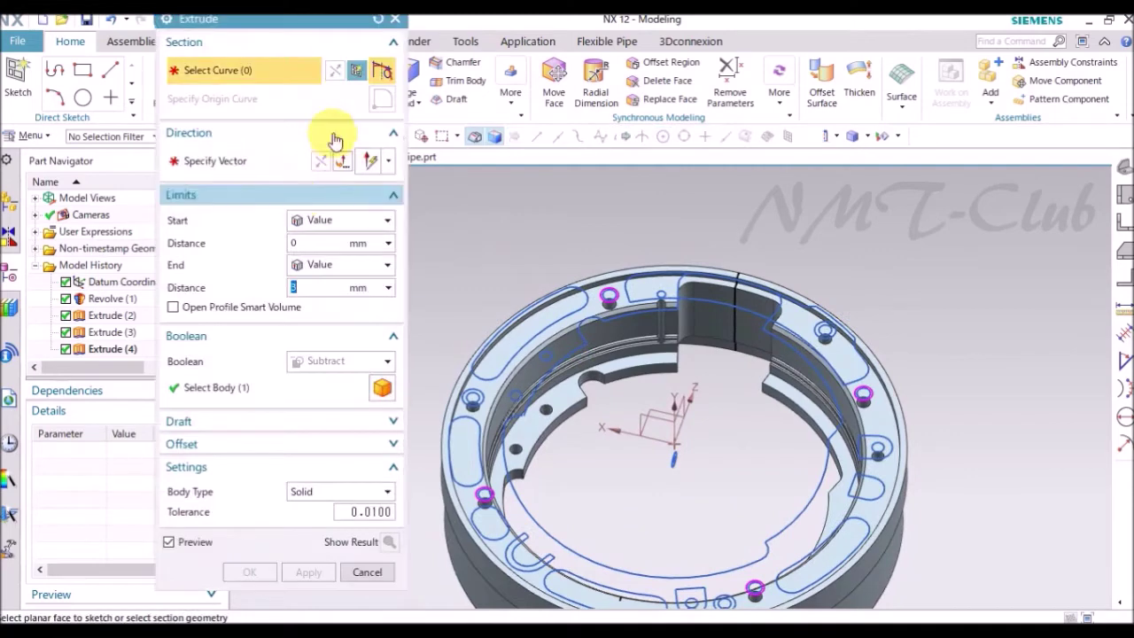
Create a new sketch on the ring's top face.
{"action": "left_click", "coordinate": [353, 75]}
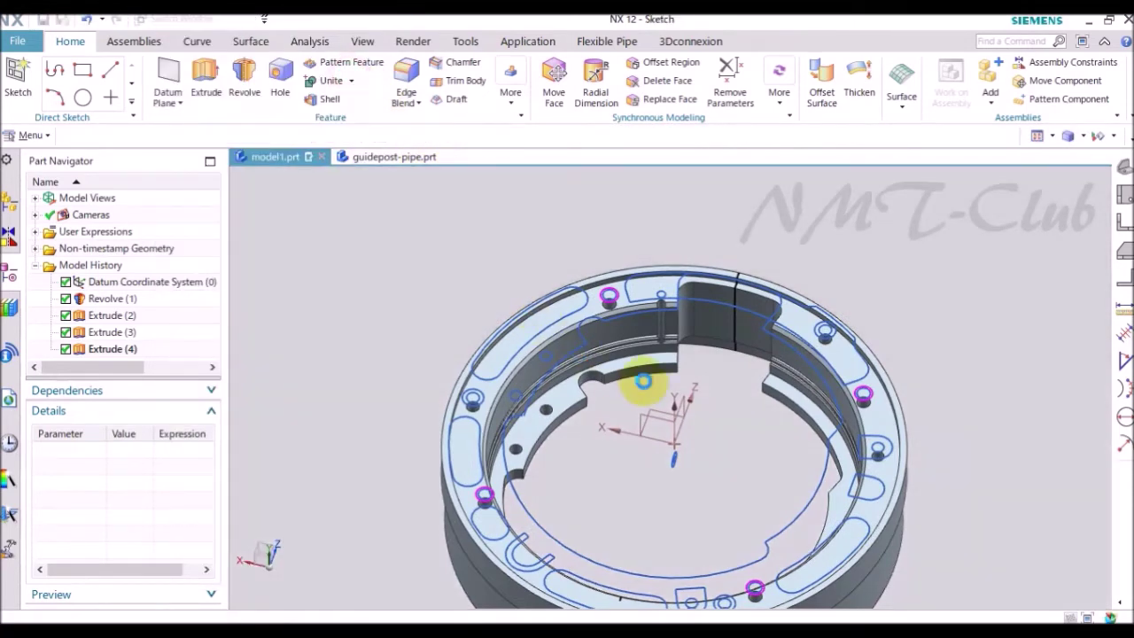
{"action": "scroll", "coordinate": [642, 323], "scroll_direction": "up", "scroll_amount": 3}
{"action": "scroll", "coordinate": [620, 284], "scroll_direction": "up", "scroll_amount": 2}
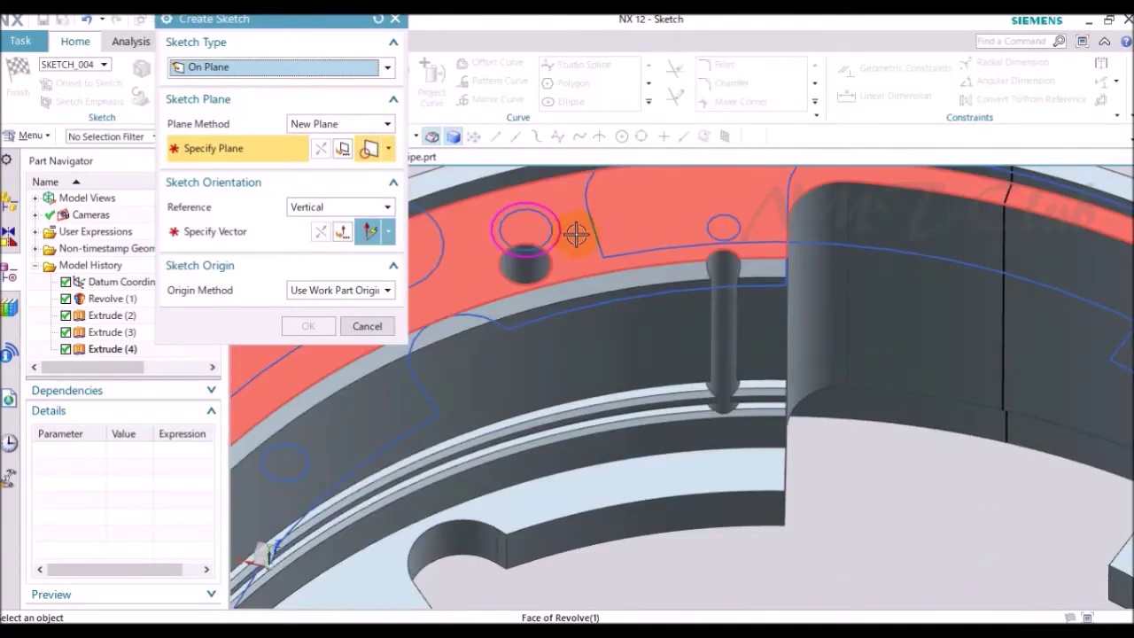
{"action": "left_click", "coordinate": [576, 233]}
{"action": "mouse_move", "coordinate": [743, 358]}
{"action": "middle_mouse_down"}
{"action": "mouse_move", "coordinate": [789, 374]}
{"action": "mouse_move", "coordinate": [747, 463]}
{"action": "mouse_move", "coordinate": [663, 492]}
{"action": "middle_mouse_up"}
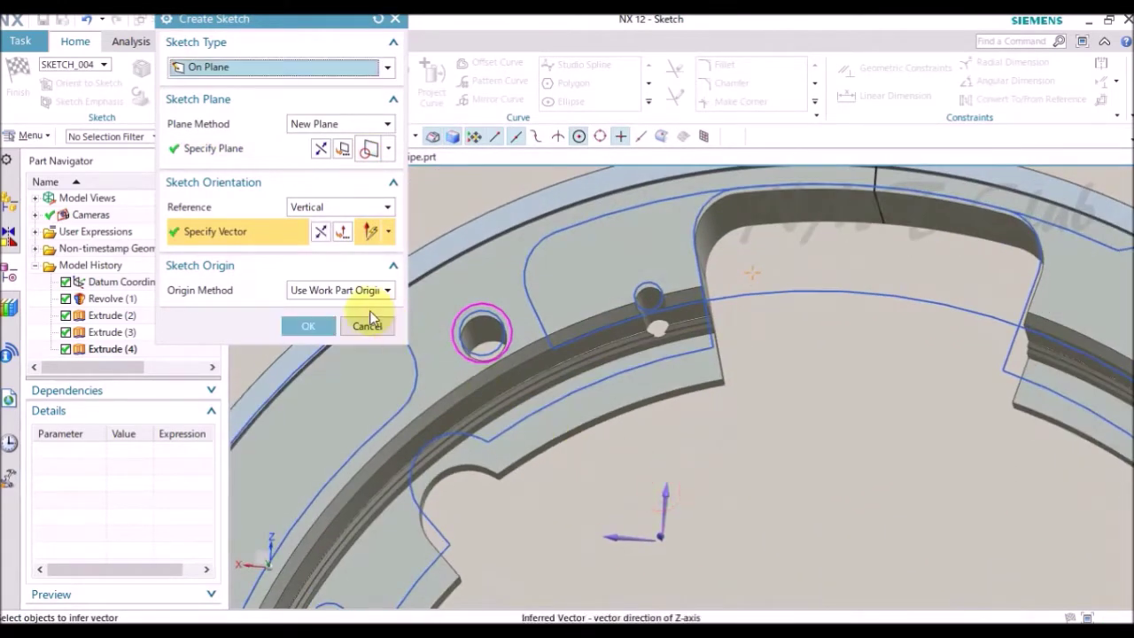
{"action": "left_click", "coordinate": [317, 325]}
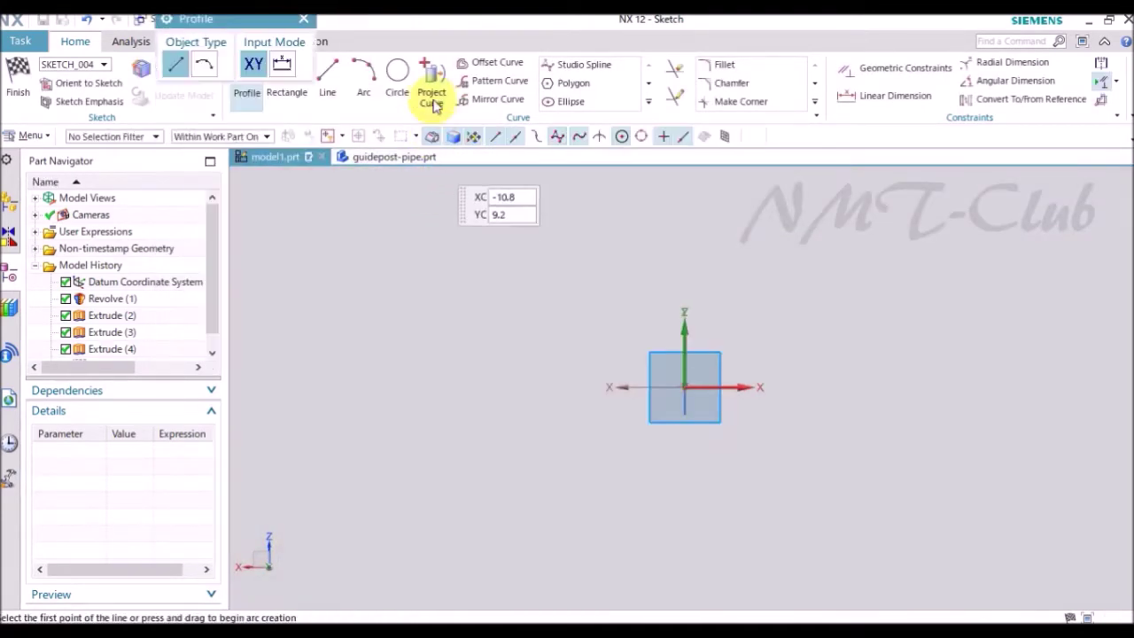
Project ten edges of the upper cutout into the sketch using the Connected Curves rule.
{"action": "left_click", "coordinate": [431, 91]}
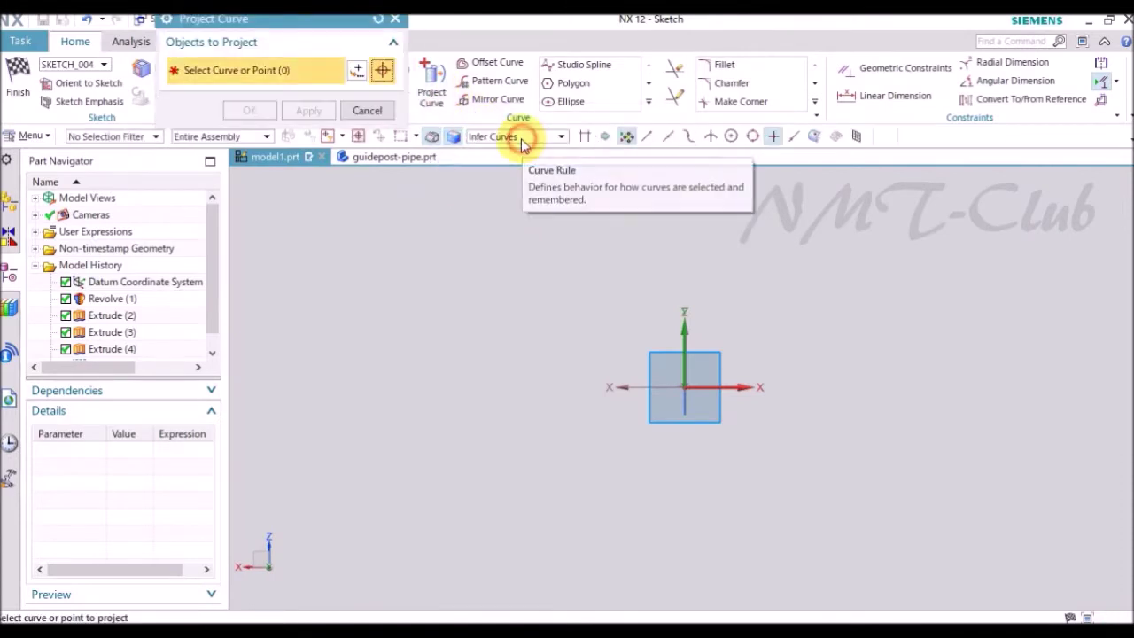
{"action": "left_click", "coordinate": [523, 137]}
{"action": "left_click", "coordinate": [504, 165]}
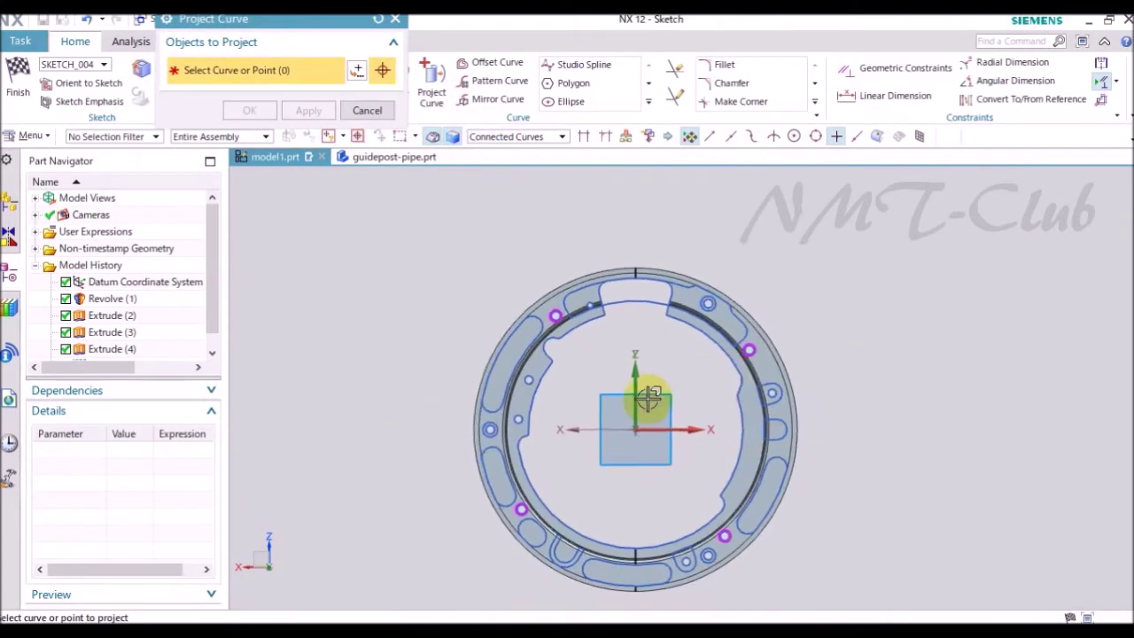
{"action": "scroll", "coordinate": [652, 369], "scroll_direction": "up", "scroll_amount": 3}
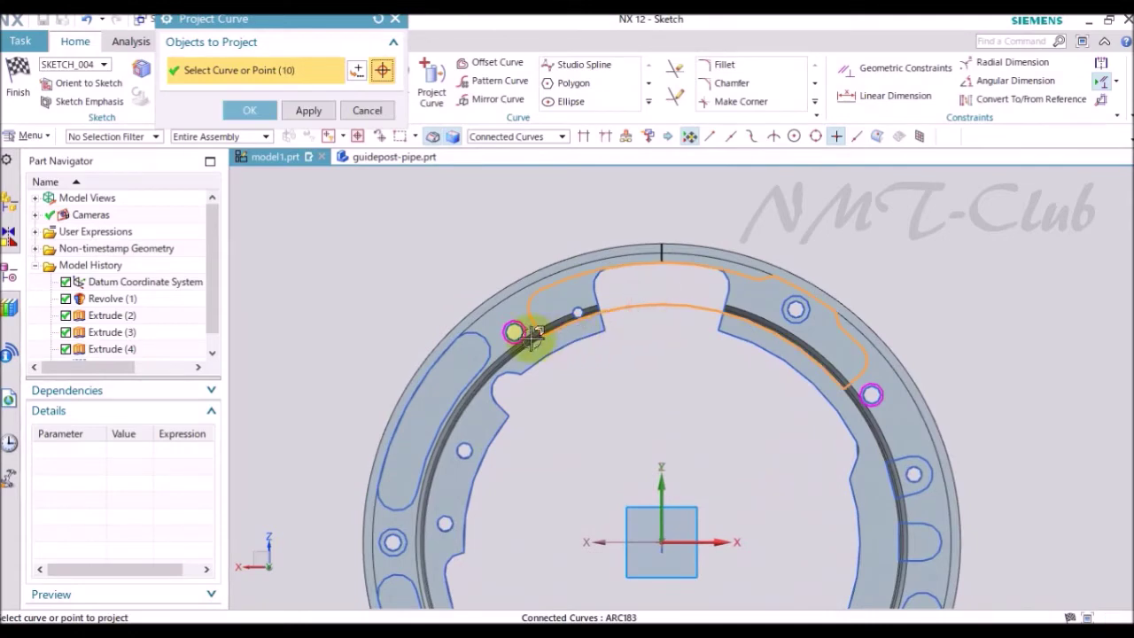
{"action": "left_click", "coordinate": [254, 111]}
{"action": "right_click", "coordinate": [486, 197]}
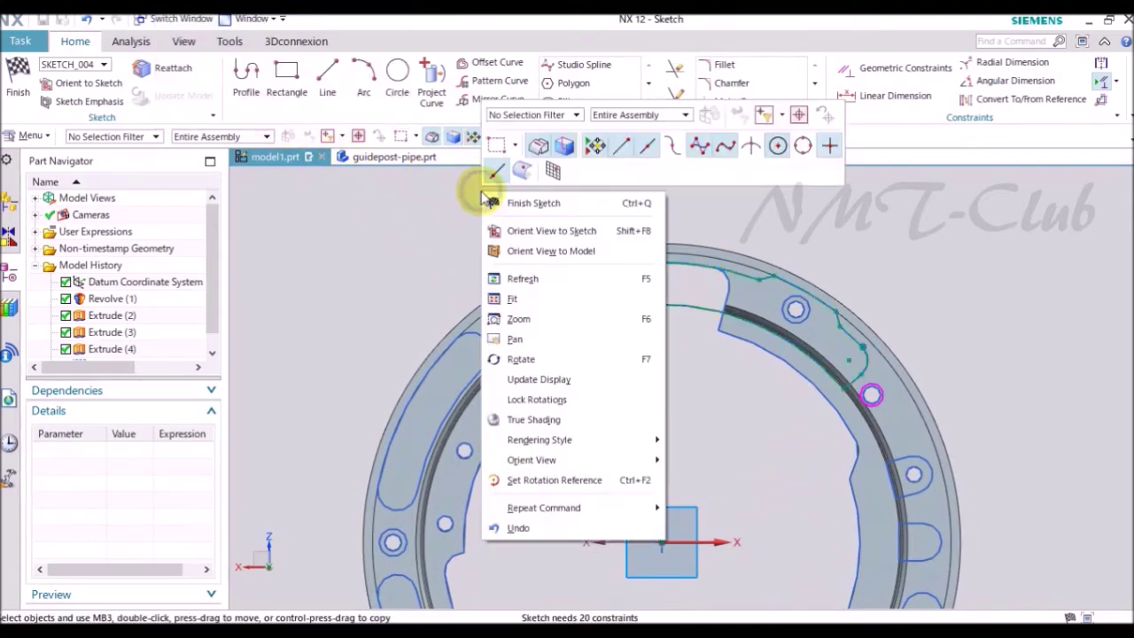
{"action": "mouse_move", "coordinate": [494, 205]}
{"action": "middle_mouse_down"}
{"action": "mouse_move", "coordinate": [620, 236]}
{"action": "mouse_move", "coordinate": [600, 237]}
{"action": "middle_mouse_up"}
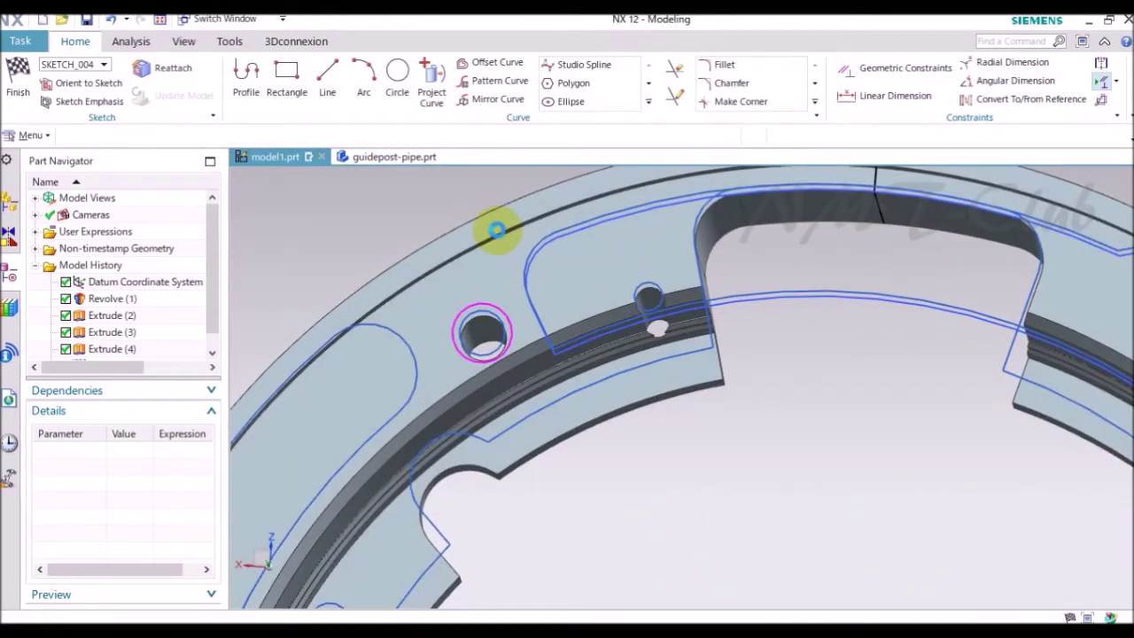
{"action": "key", "text": "x"}
{"action": "mouse_move", "coordinate": [505, 233]}
{"action": "middle_mouse_down"}
{"action": "mouse_move", "coordinate": [629, 245]}
{"action": "mouse_move", "coordinate": [534, 283]}
{"action": "middle_mouse_up"}
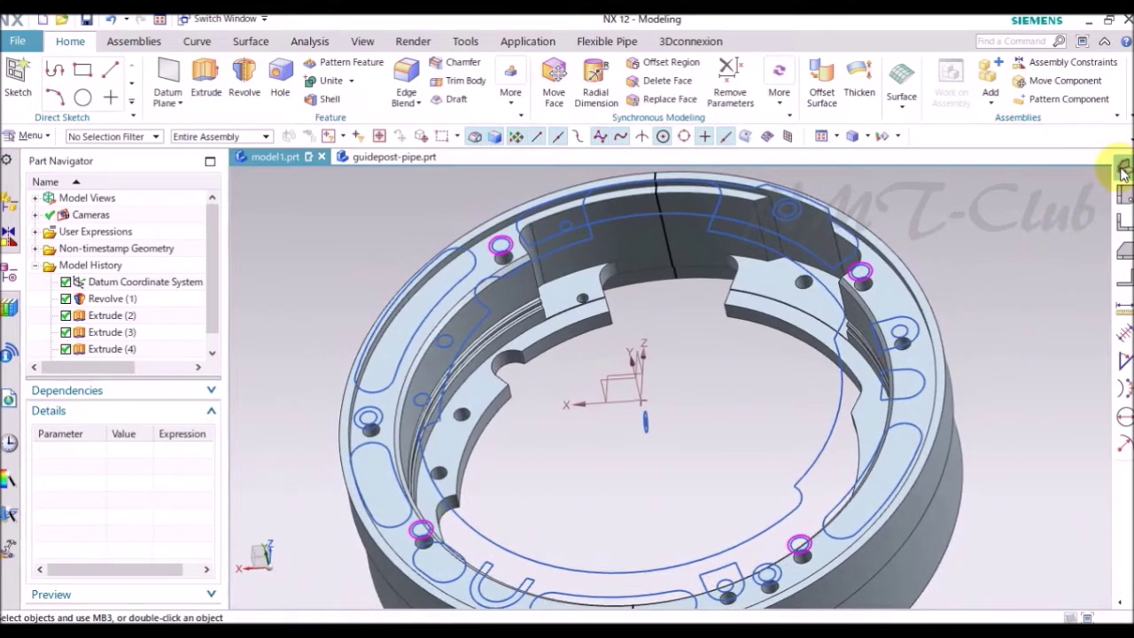
Orbit the ring to a side-on view while the 9.8 mm Subtract extrude is set up.
{"action": "middle_click_drag", "start_coordinate": [975, 213], "coordinate": [780, 262]}
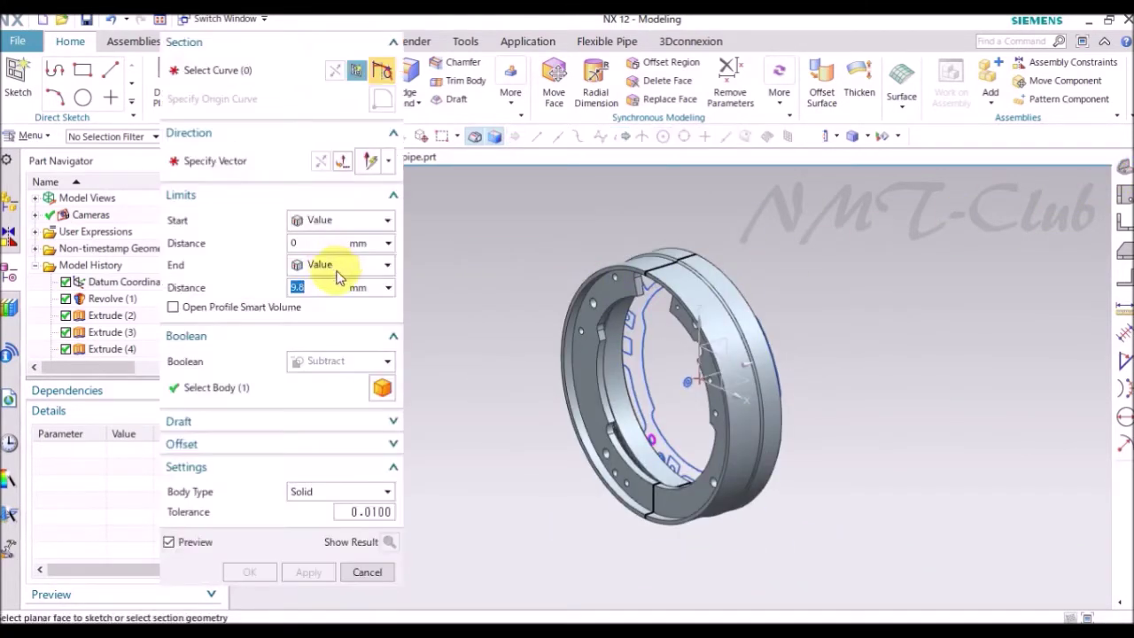
Create SKETCH_005 on the ring face for the next cut's section.
{"action": "middle_click_drag", "start_coordinate": [517, 304], "coordinate": [496, 304]}
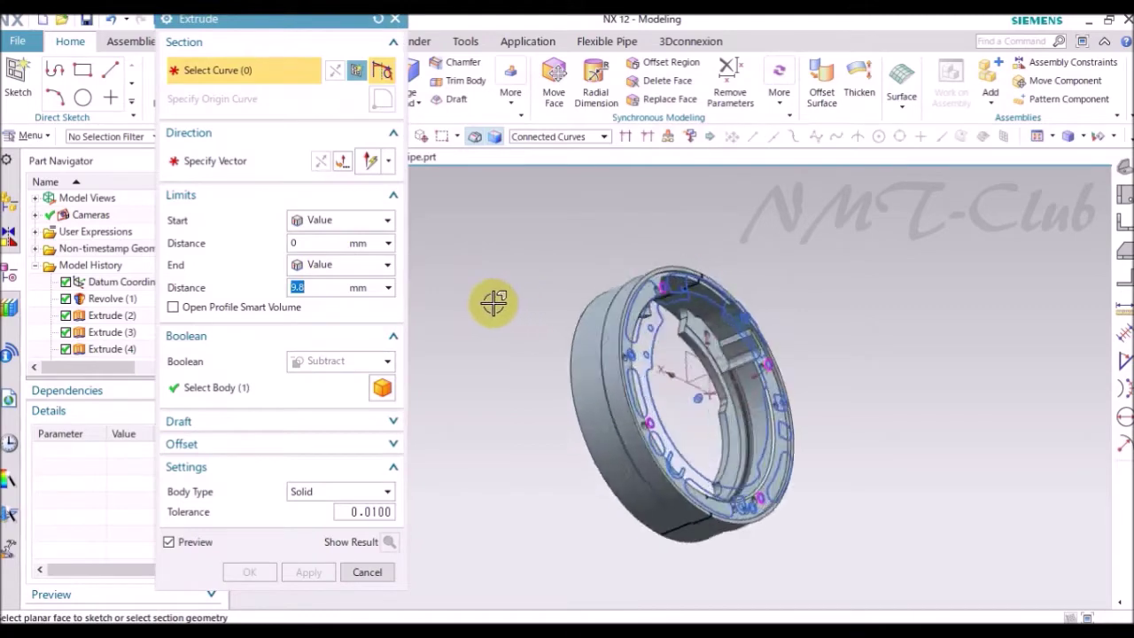
{"action": "left_click", "coordinate": [355, 70]}
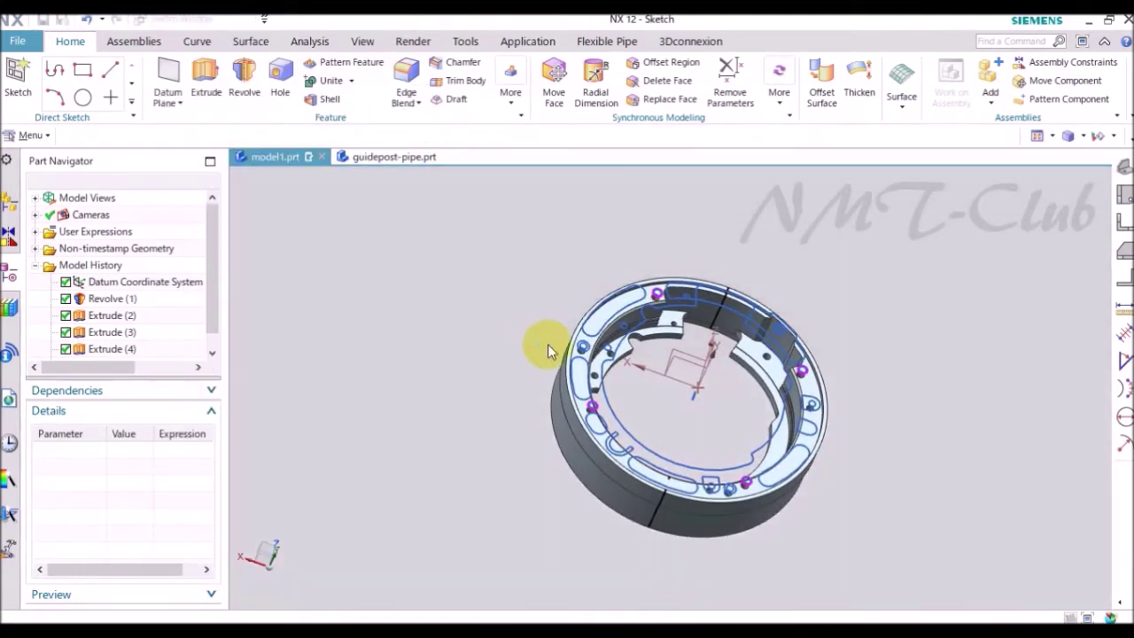
{"action": "scroll", "coordinate": [860, 372], "scroll_direction": "down", "scroll_amount": 2}
{"action": "scroll", "coordinate": [891, 375], "scroll_direction": "down", "scroll_amount": 2}
{"action": "scroll", "coordinate": [893, 374], "scroll_direction": "down", "scroll_amount": 3}
{"action": "scroll", "coordinate": [771, 308], "scroll_direction": "down", "scroll_amount": 2}
{"action": "left_click", "coordinate": [772, 308]}
{"action": "mouse_move", "coordinate": [771, 309]}
{"action": "middle_mouse_down"}
{"action": "mouse_move", "coordinate": [670, 321]}
{"action": "mouse_move", "coordinate": [699, 375]}
{"action": "middle_mouse_up"}
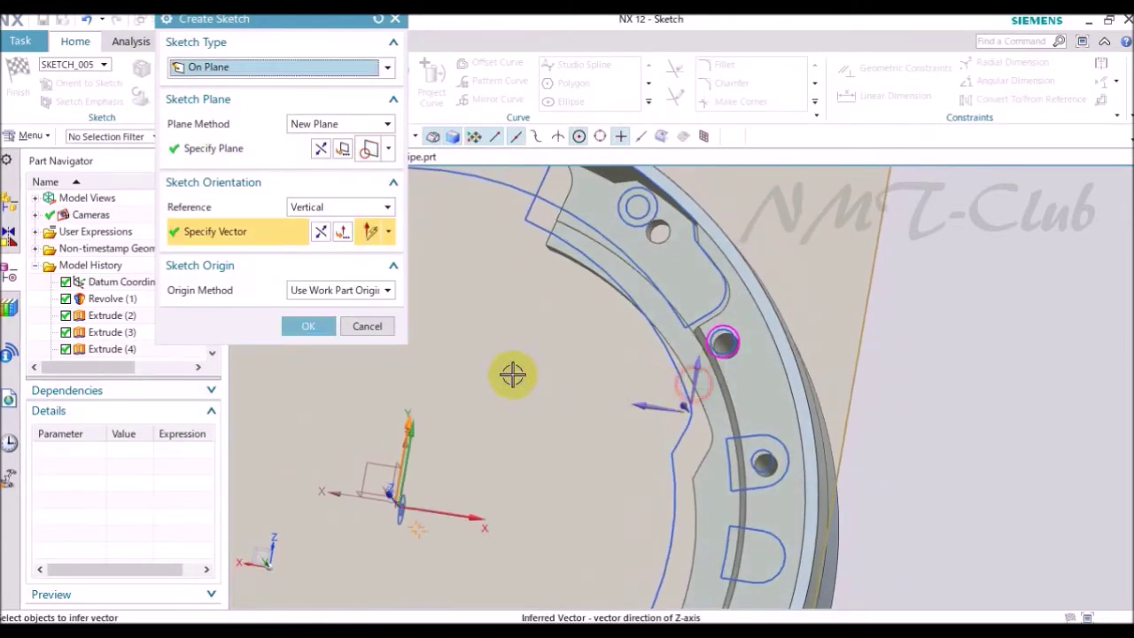
{"action": "left_click", "coordinate": [307, 326]}
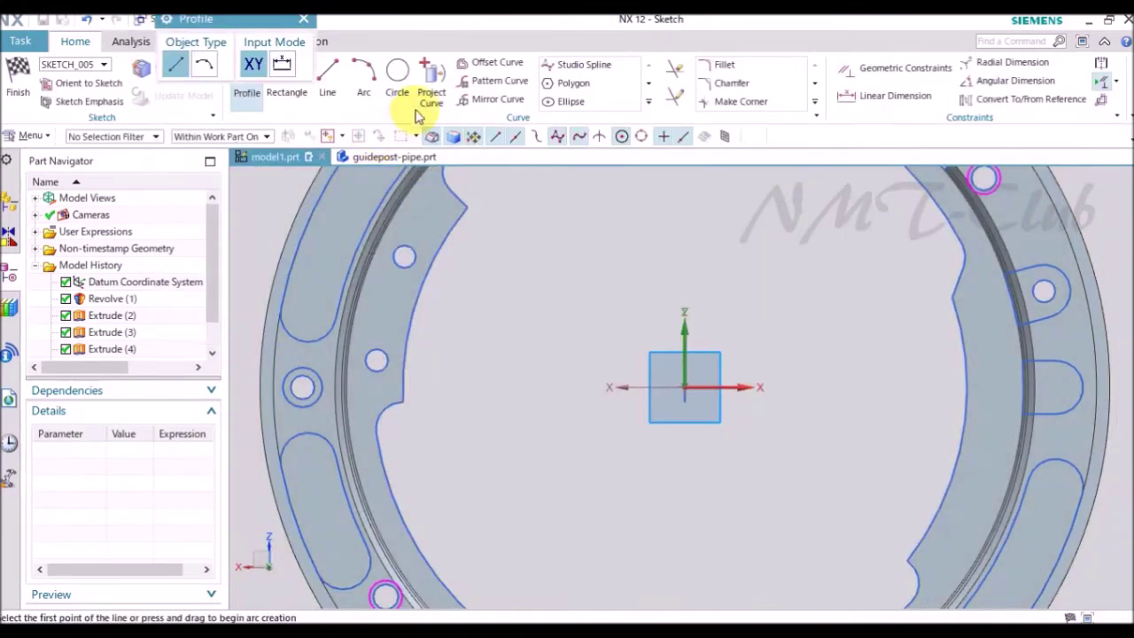
Project sixteen U-notch edges into the sketch using the Connected Curves rule.
{"action": "left_click", "coordinate": [430, 88]}
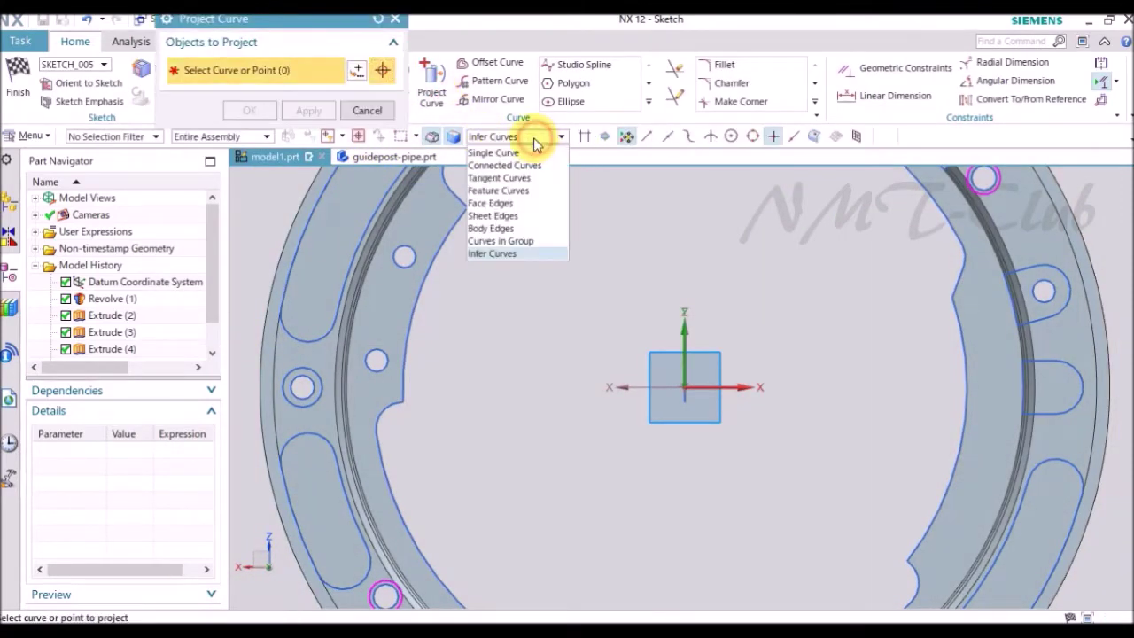
{"action": "left_click", "coordinate": [522, 166]}
{"action": "mouse_move", "coordinate": [653, 304]}
{"action": "middle_mouse_down"}
{"action": "mouse_move", "coordinate": [969, 374]}
{"action": "mouse_move", "coordinate": [1033, 324]}
{"action": "mouse_move", "coordinate": [1028, 304]}
{"action": "mouse_move", "coordinate": [937, 291]}
{"action": "mouse_move", "coordinate": [892, 334]}
{"action": "mouse_move", "coordinate": [880, 425]}
{"action": "mouse_move", "coordinate": [848, 530]}
{"action": "middle_mouse_up"}
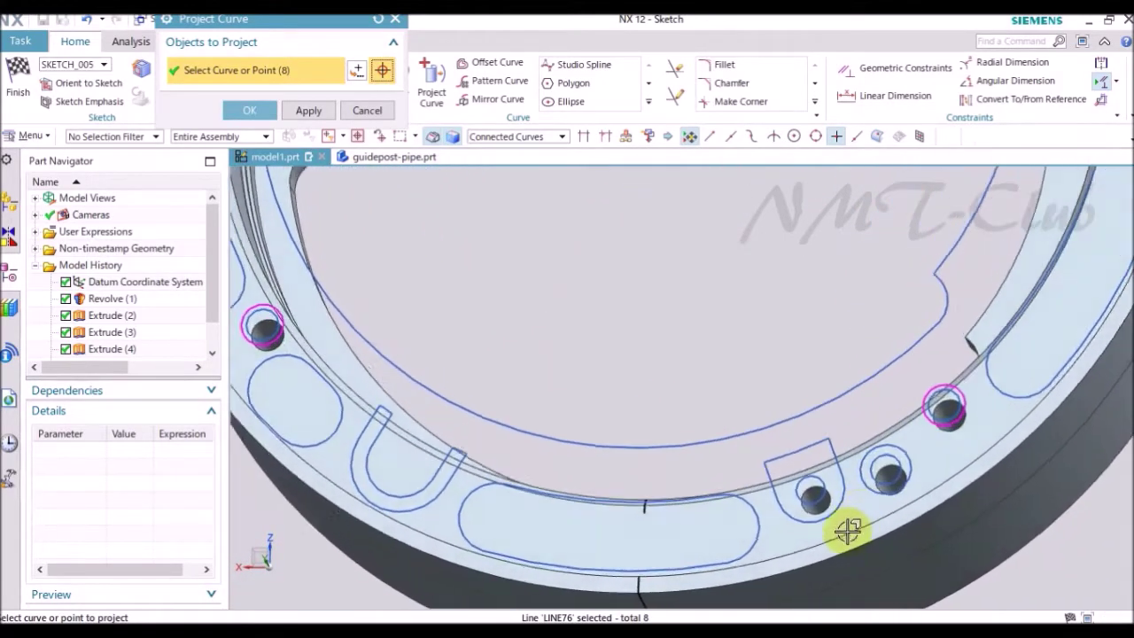
{"action": "scroll", "coordinate": [848, 530], "scroll_direction": "up", "scroll_amount": 2}
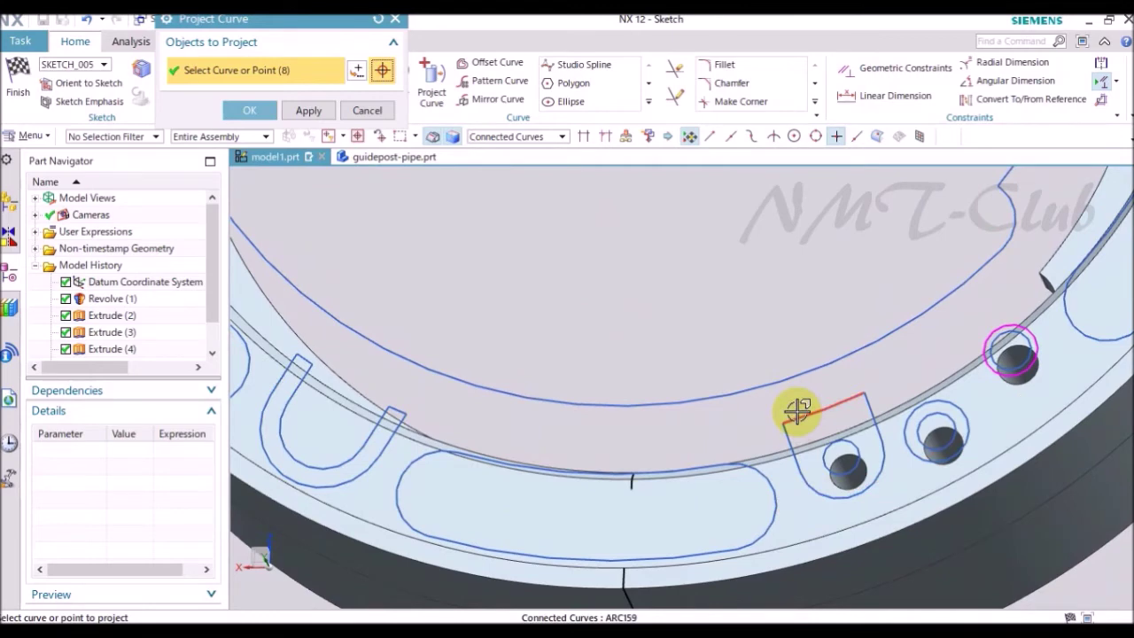
{"action": "scroll", "coordinate": [597, 380], "scroll_direction": "up", "scroll_amount": 2}
{"action": "scroll", "coordinate": [534, 425], "scroll_direction": "up", "scroll_amount": 2}
{"action": "scroll", "coordinate": [504, 435], "scroll_direction": "up", "scroll_amount": 2}
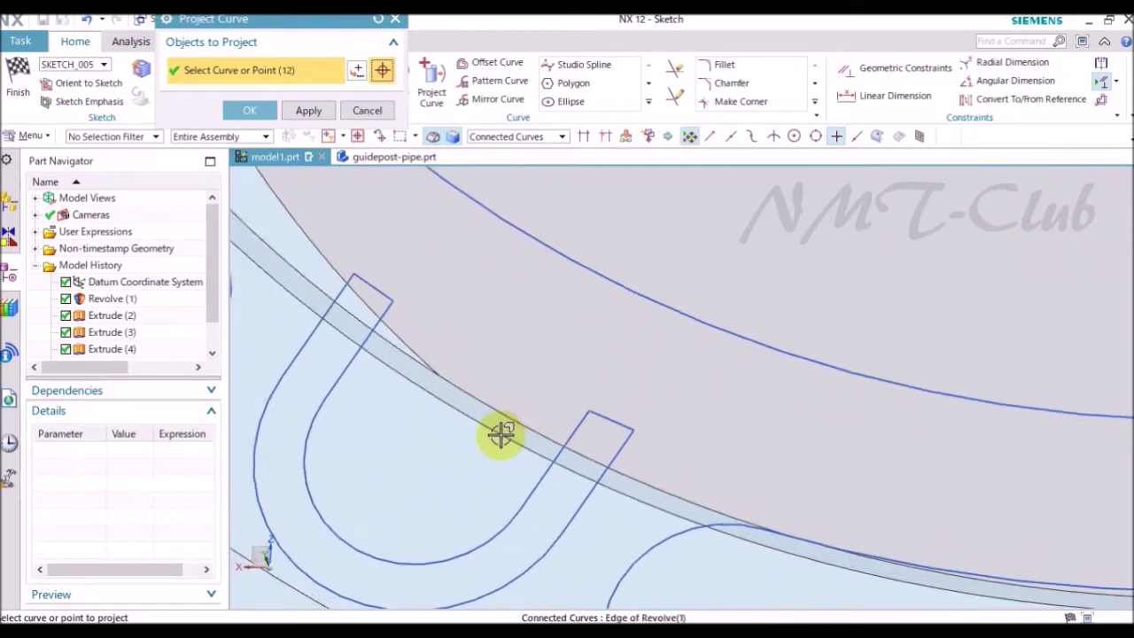
{"action": "scroll", "coordinate": [504, 435], "scroll_direction": "up", "scroll_amount": 1}
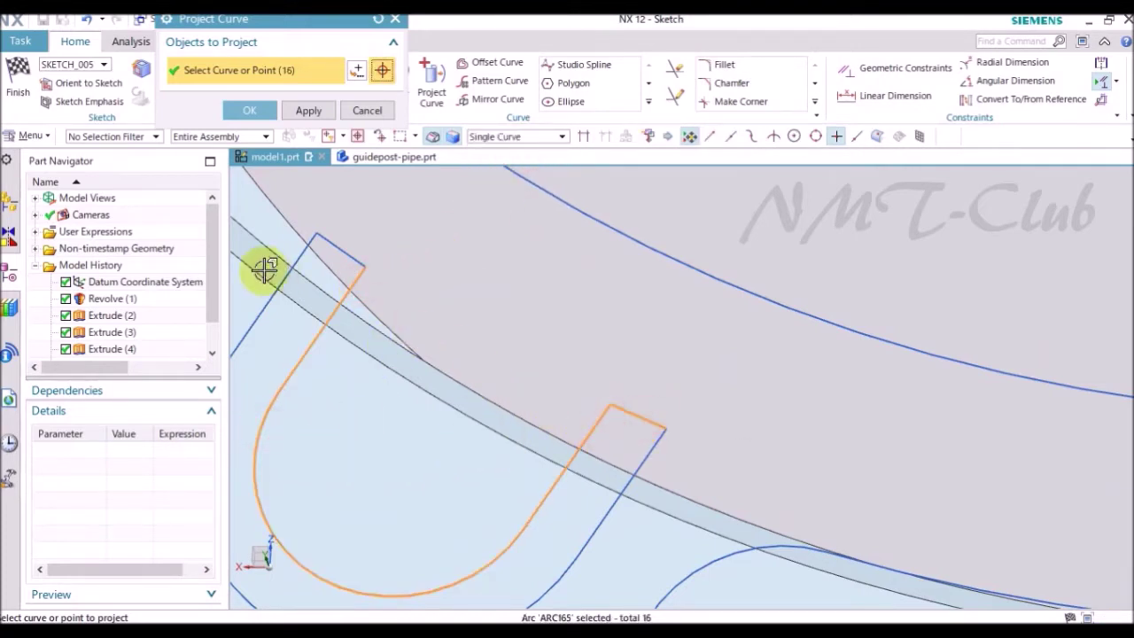
{"action": "left_click", "coordinate": [251, 118]}
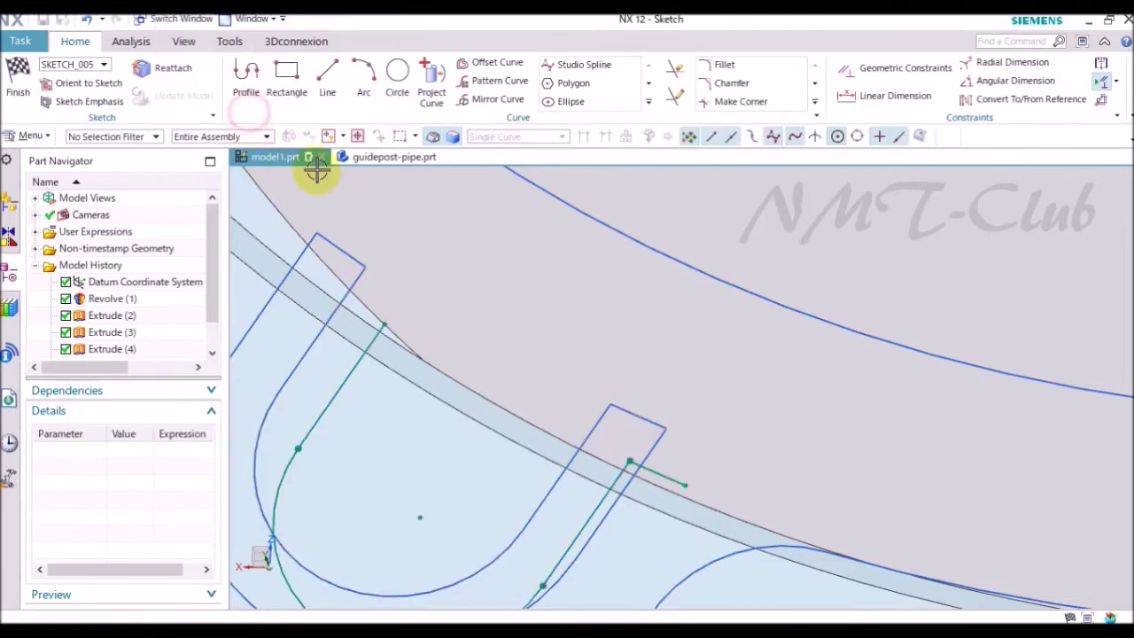
Make a clean corner between the first U-notch line and the ring edge line.
{"action": "left_click", "coordinate": [710, 101]}
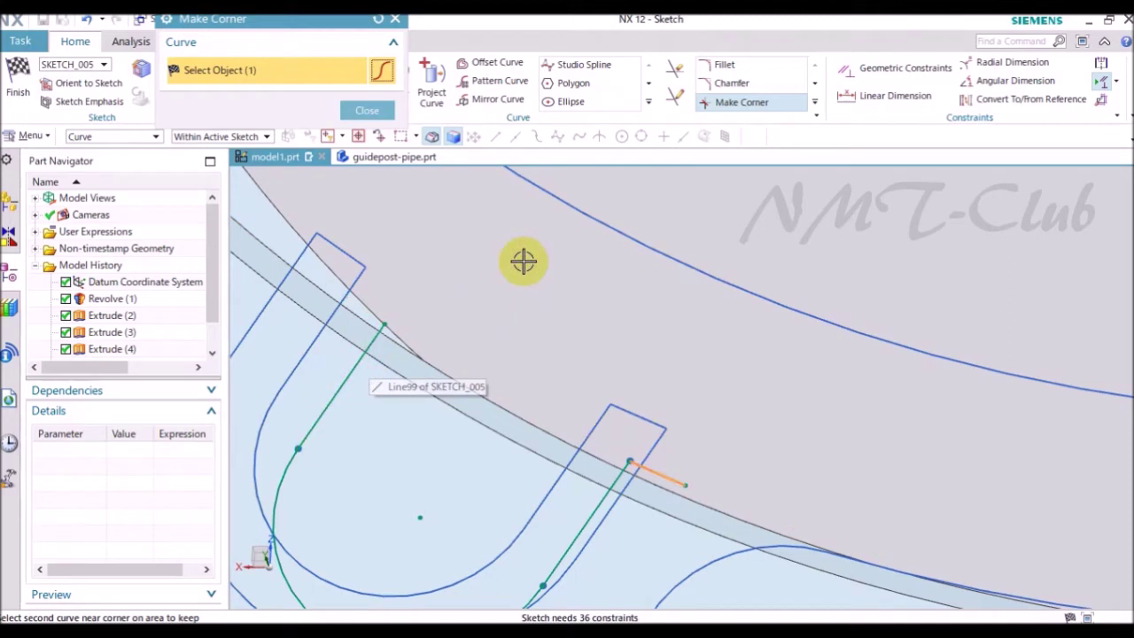
{"action": "key", "text": "Escape"}
{"action": "left_click", "coordinate": [709, 99]}
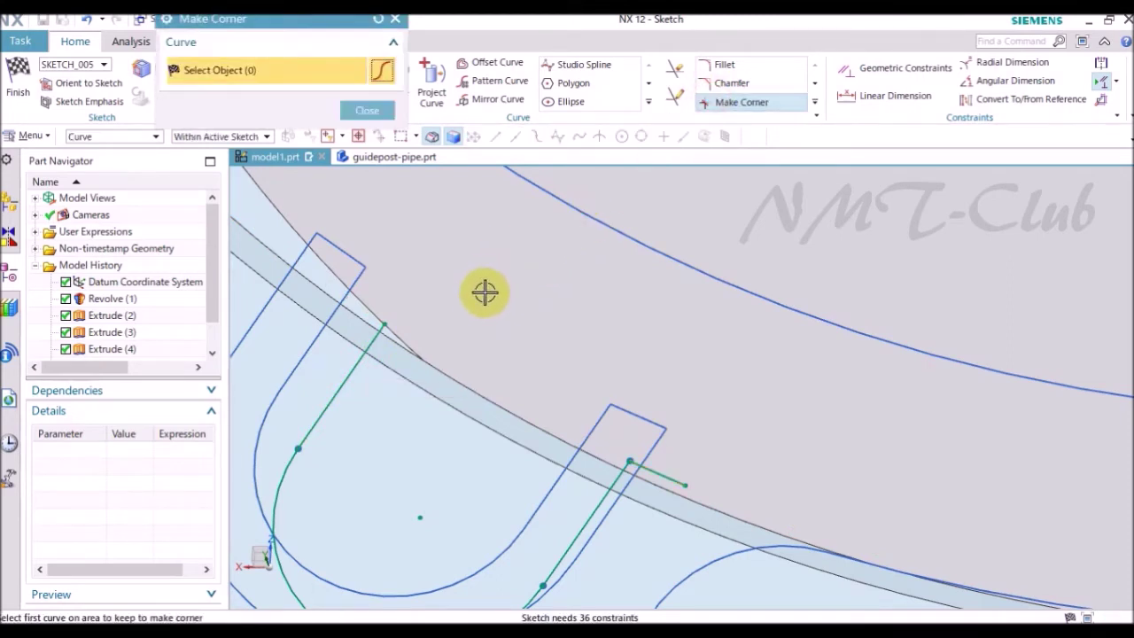
{"action": "scroll", "coordinate": [487, 319], "scroll_direction": "up", "scroll_amount": 1}
{"action": "left_click", "coordinate": [377, 352]}
{"action": "scroll", "coordinate": [668, 484], "scroll_direction": "up", "scroll_amount": 1}
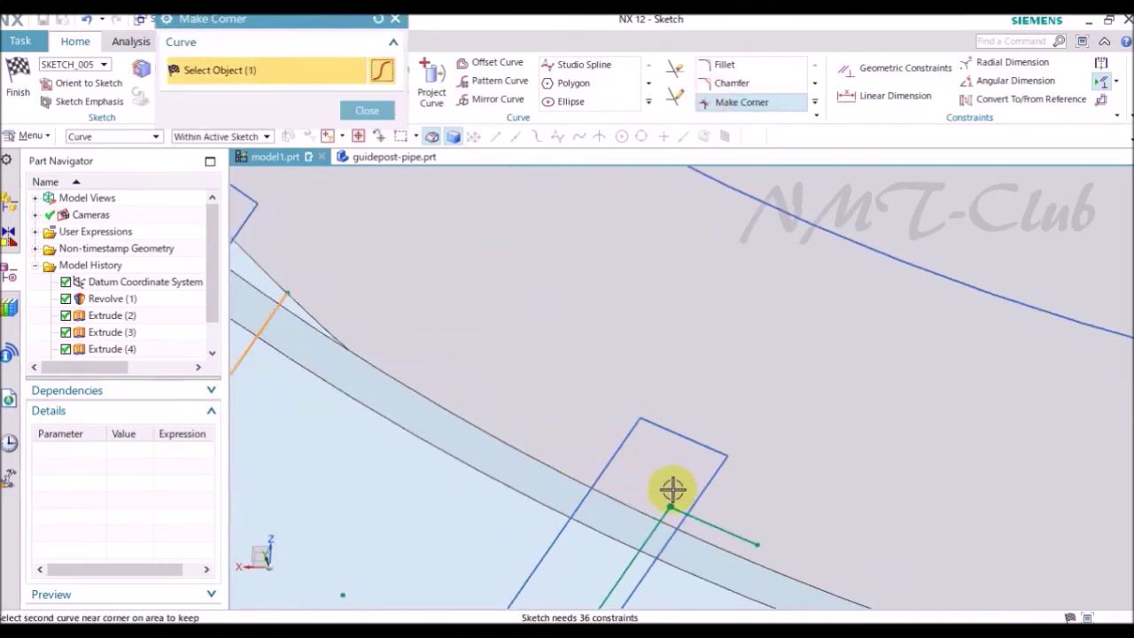
{"action": "scroll", "coordinate": [683, 510], "scroll_direction": "up", "scroll_amount": 1}
{"action": "left_click", "coordinate": [738, 467]}
Join the other notch line to the edge line in a corner and close Make Corner.
{"action": "scroll", "coordinate": [762, 443], "scroll_direction": "down", "scroll_amount": 2}
{"action": "scroll", "coordinate": [749, 463], "scroll_direction": "up", "scroll_amount": 1}
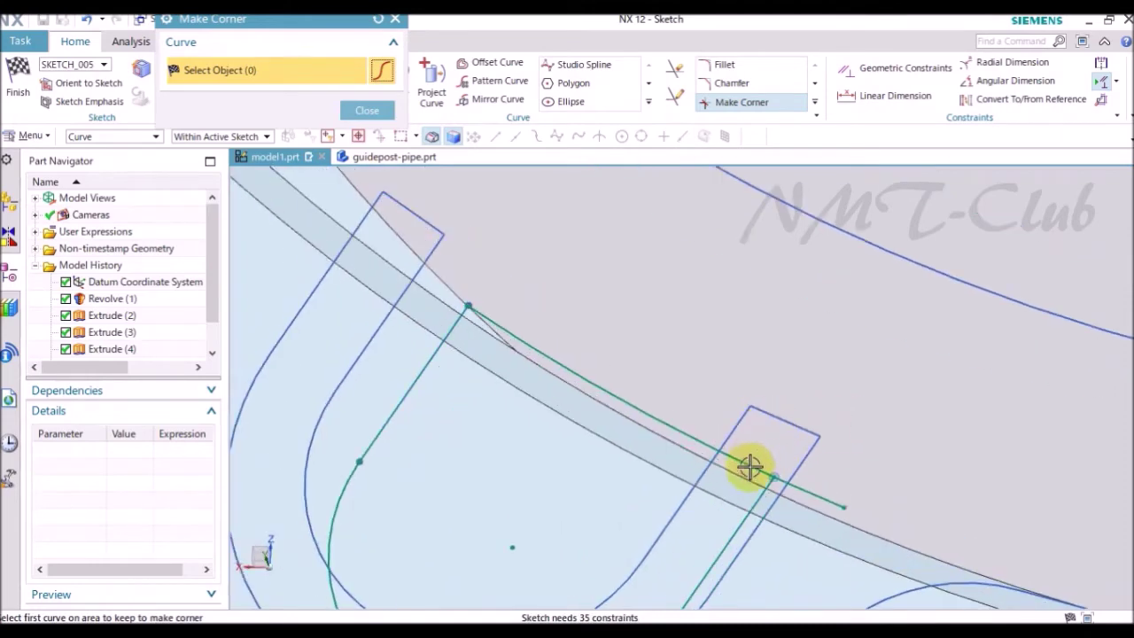
{"action": "left_click", "coordinate": [762, 484]}
{"action": "scroll", "coordinate": [679, 431], "scroll_direction": "down", "scroll_amount": 2}
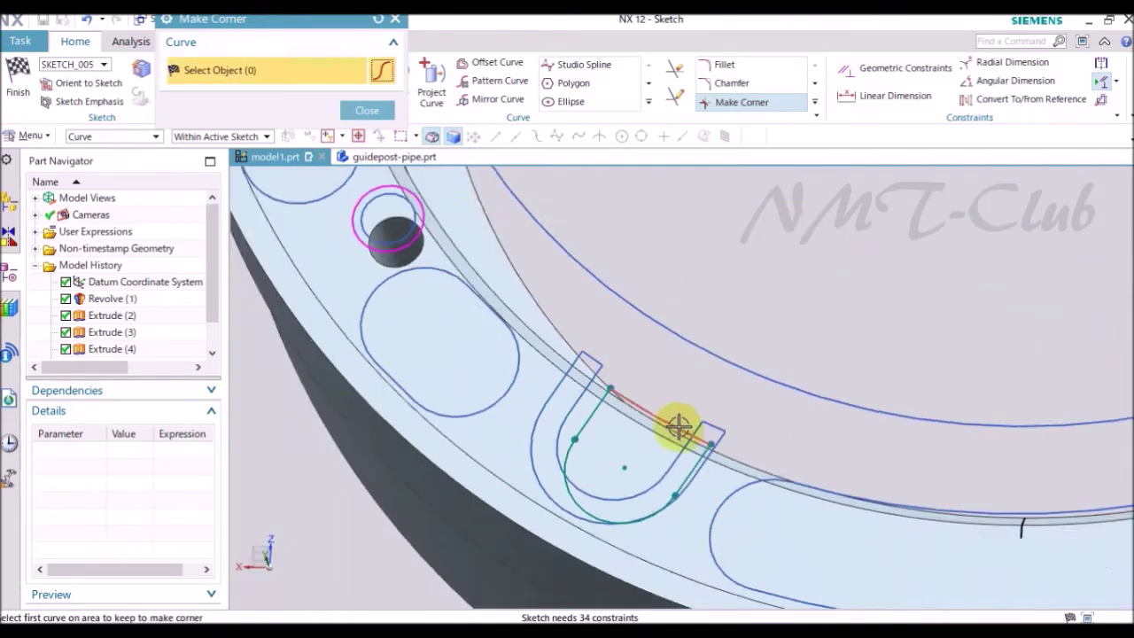
{"action": "scroll", "coordinate": [679, 431], "scroll_direction": "down", "scroll_amount": 1}
{"action": "left_click", "coordinate": [373, 120]}
{"action": "scroll", "coordinate": [663, 278], "scroll_direction": "down", "scroll_amount": 2}
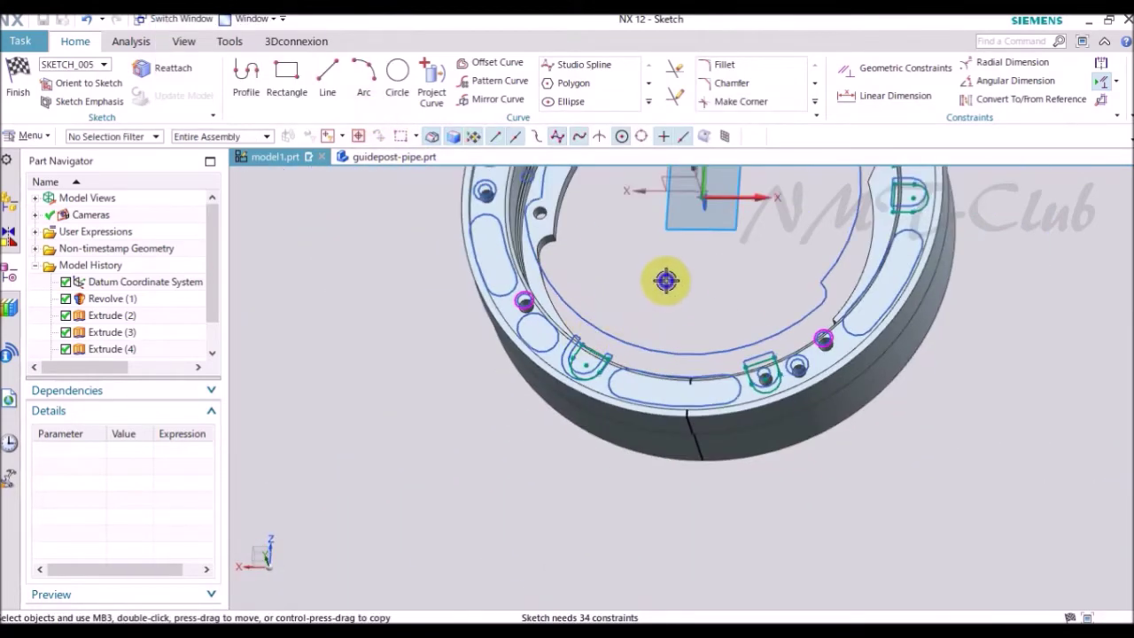
{"action": "right_click", "coordinate": [674, 280]}
Finish the 16-curve sketch and reverse the extrude direction into the ring.
{"action": "scroll", "coordinate": [698, 288], "scroll_direction": "up", "scroll_amount": 2}
{"action": "scroll", "coordinate": [699, 287], "scroll_direction": "up", "scroll_amount": 2}
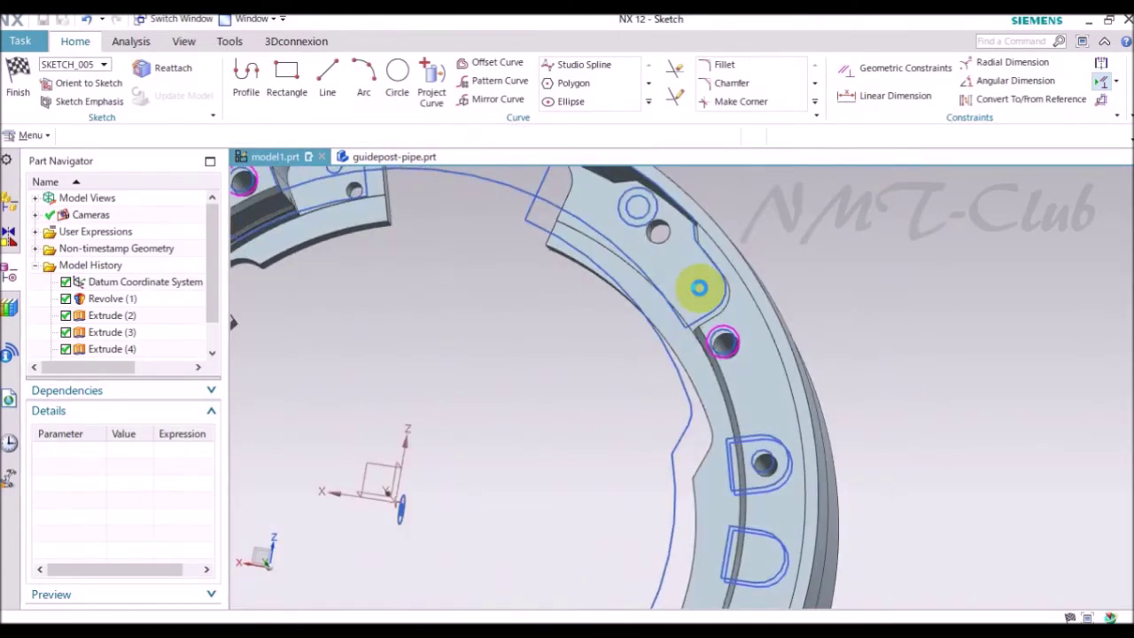
{"action": "key", "text": "x"}
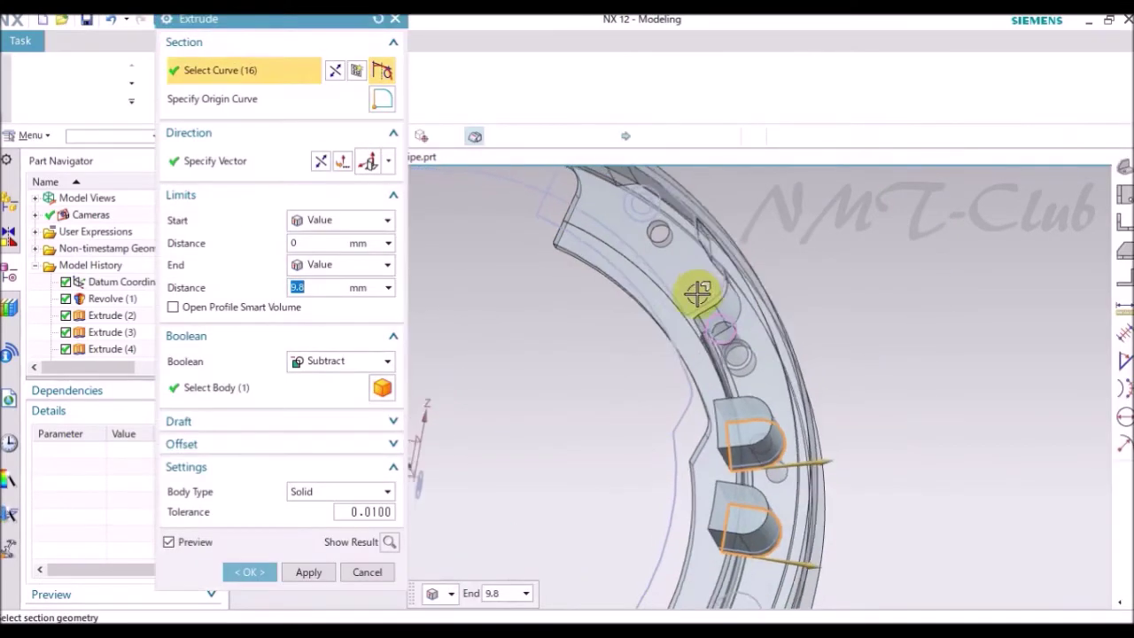
{"action": "middle_click_drag", "start_coordinate": [644, 333], "coordinate": [335, 268]}
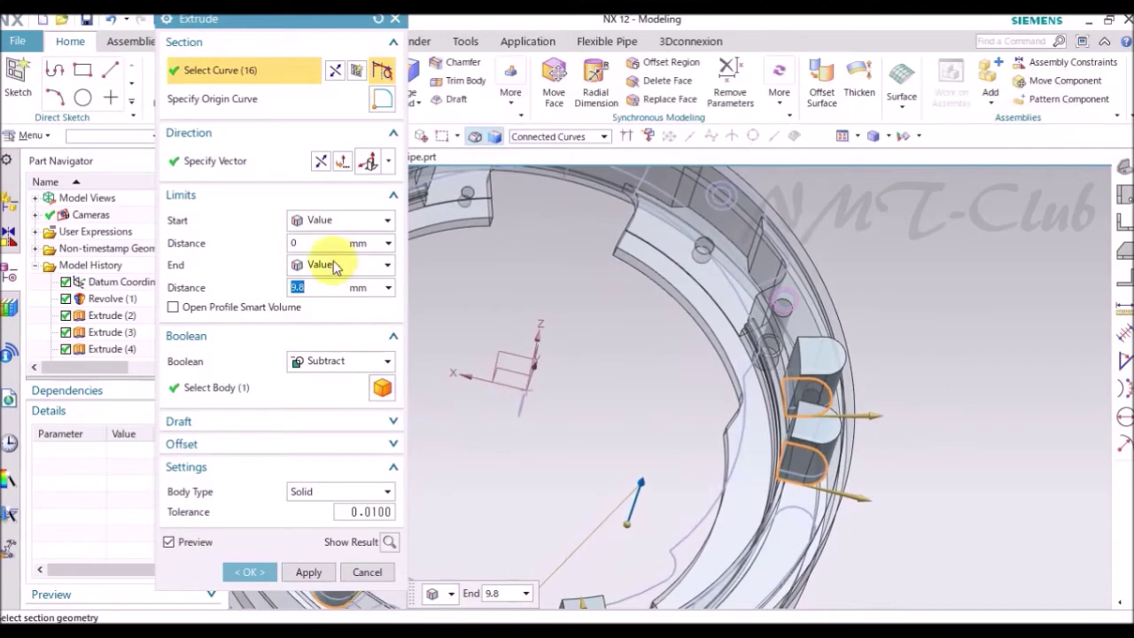
{"action": "left_click", "coordinate": [320, 168]}
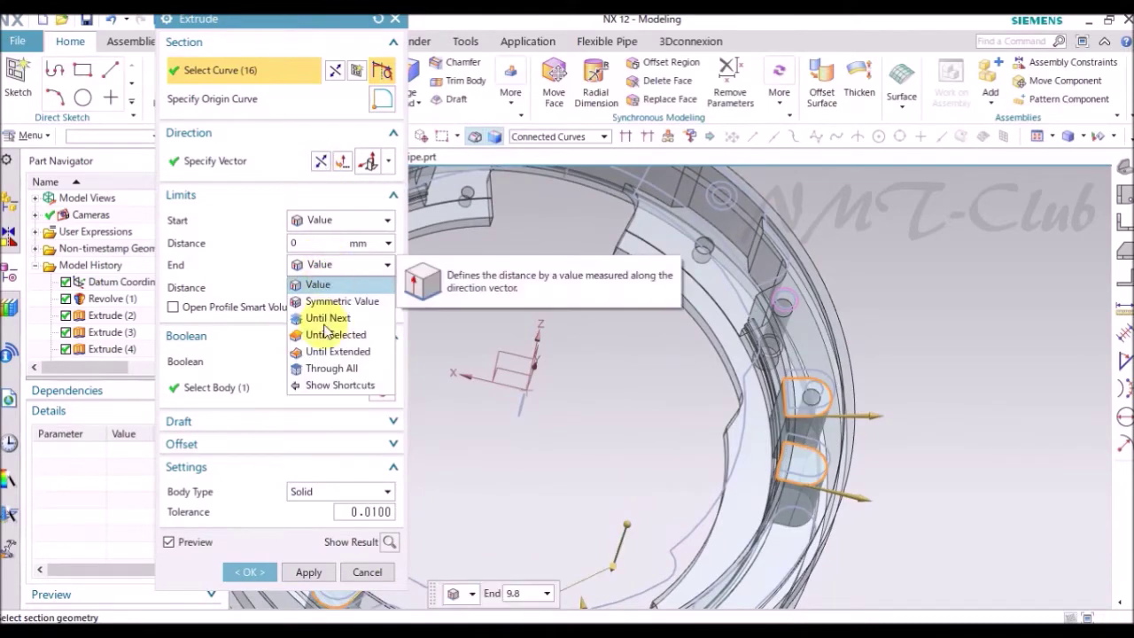
End the cut Until Extended at the picked face and apply the Subtract extrusion.
{"action": "left_click", "coordinate": [336, 352]}
{"action": "scroll", "coordinate": [673, 447], "scroll_direction": "up", "scroll_amount": 2}
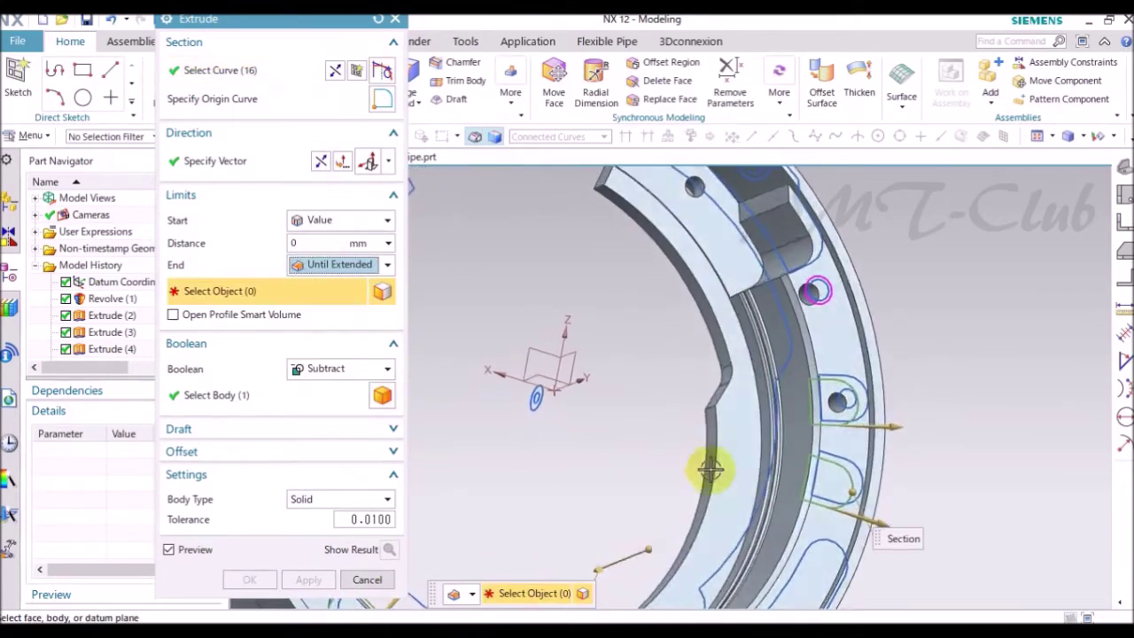
{"action": "scroll", "coordinate": [726, 483], "scroll_direction": "up", "scroll_amount": 2}
{"action": "scroll", "coordinate": [789, 511], "scroll_direction": "up", "scroll_amount": 2}
{"action": "scroll", "coordinate": [851, 513], "scroll_direction": "up", "scroll_amount": 2}
{"action": "scroll", "coordinate": [873, 503], "scroll_direction": "up", "scroll_amount": 2}
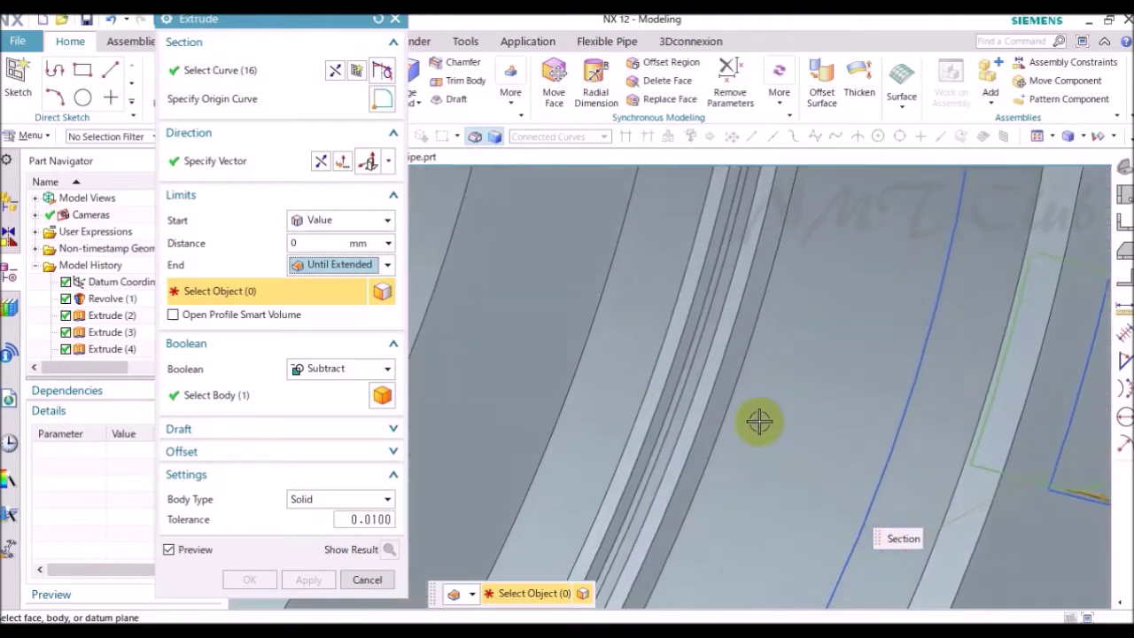
{"action": "left_click", "coordinate": [665, 392]}
{"action": "scroll", "coordinate": [759, 500], "scroll_direction": "down", "scroll_amount": 3}
{"action": "scroll", "coordinate": [835, 400], "scroll_direction": "down", "scroll_amount": 2}
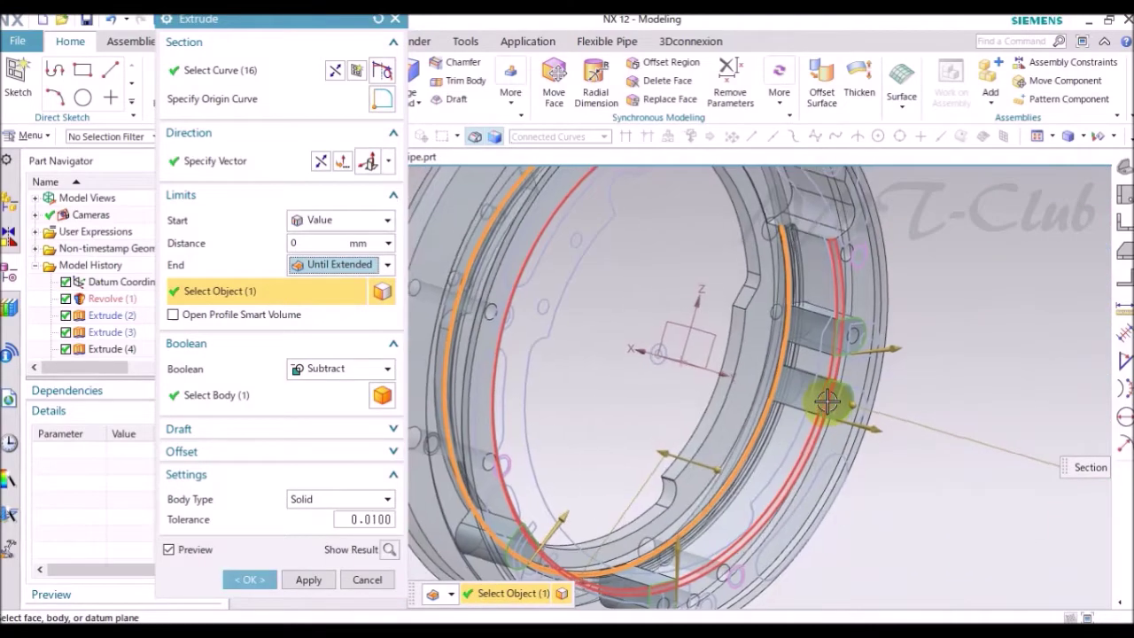
{"action": "scroll", "coordinate": [674, 430], "scroll_direction": "down", "scroll_amount": 1}
{"action": "left_click", "coordinate": [273, 590]}
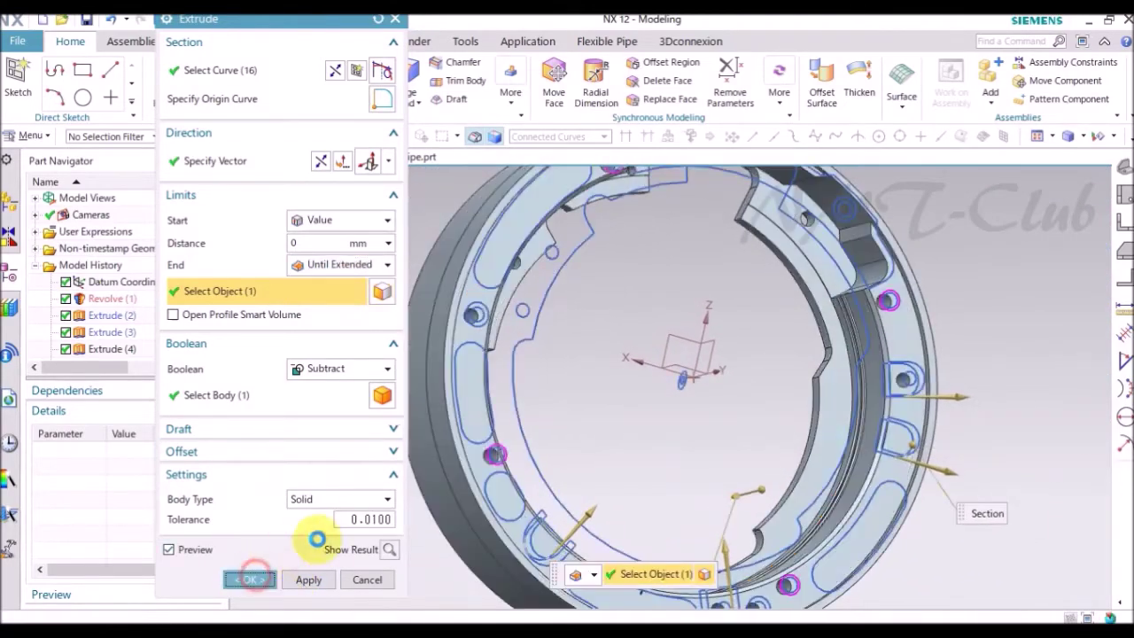
{"action": "scroll", "coordinate": [903, 519], "scroll_direction": "up", "scroll_amount": 2}
{"action": "scroll", "coordinate": [911, 514], "scroll_direction": "up", "scroll_amount": 2}
{"action": "middle_click_drag", "start_coordinate": [910, 512], "coordinate": [911, 512]}
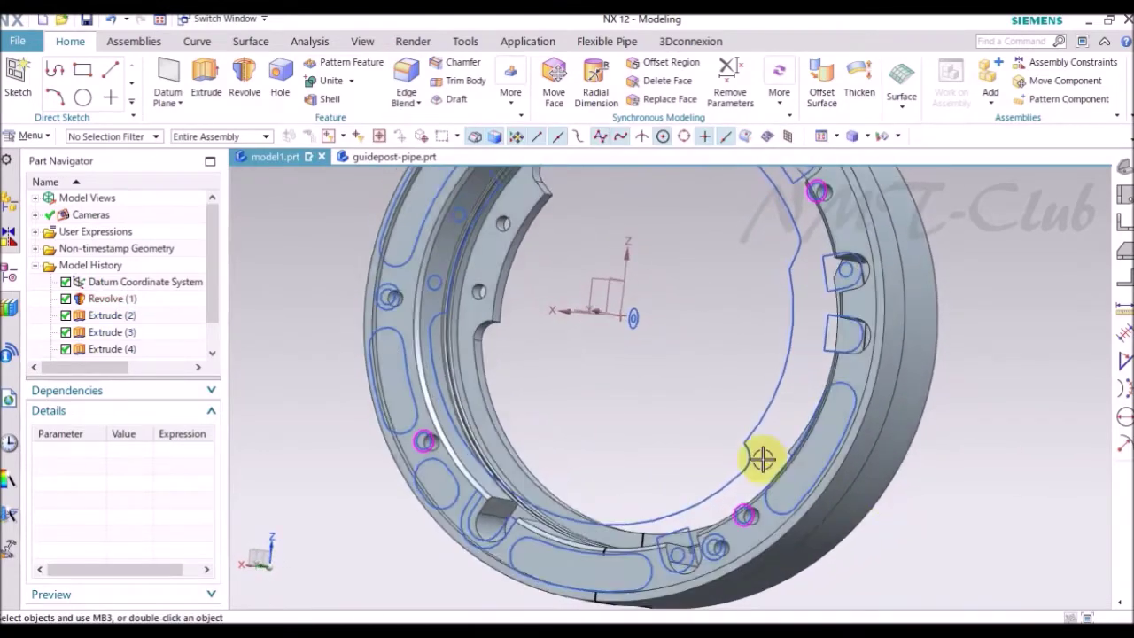
Begin an extrusion with a new section sketch placed on the ring's flat face.
{"action": "middle_click_drag", "start_coordinate": [911, 512], "coordinate": [231, 108]}
{"action": "left_click", "coordinate": [207, 79]}
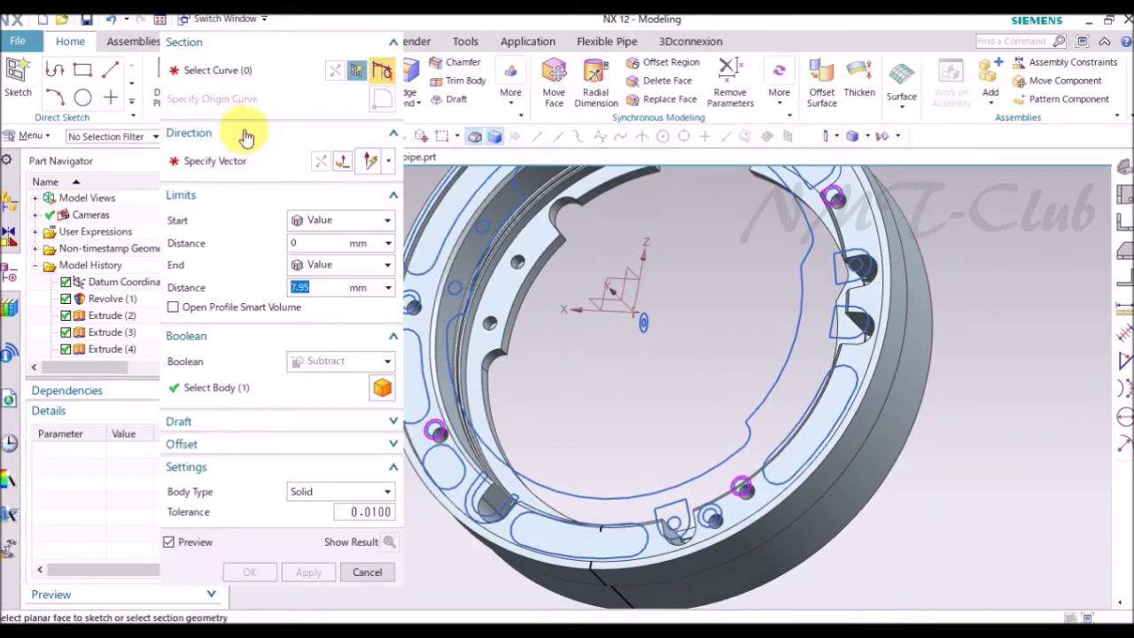
{"action": "left_click", "coordinate": [354, 70]}
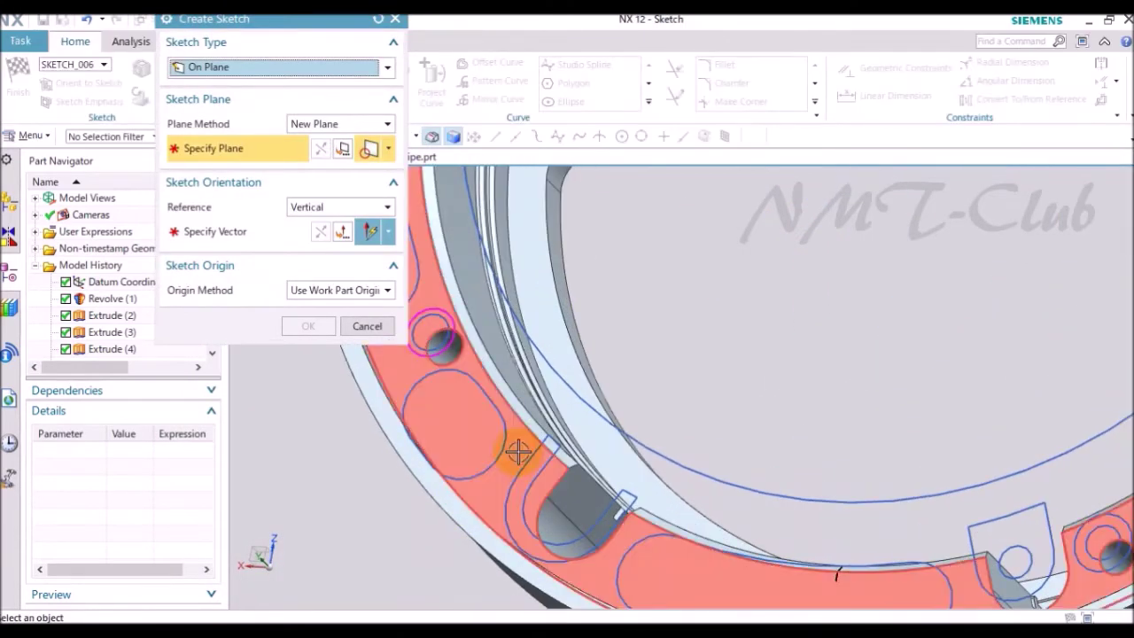
{"action": "left_click", "coordinate": [514, 455]}
{"action": "middle_click_drag", "start_coordinate": [606, 406], "coordinate": [595, 390]}
{"action": "left_click", "coordinate": [304, 325]}
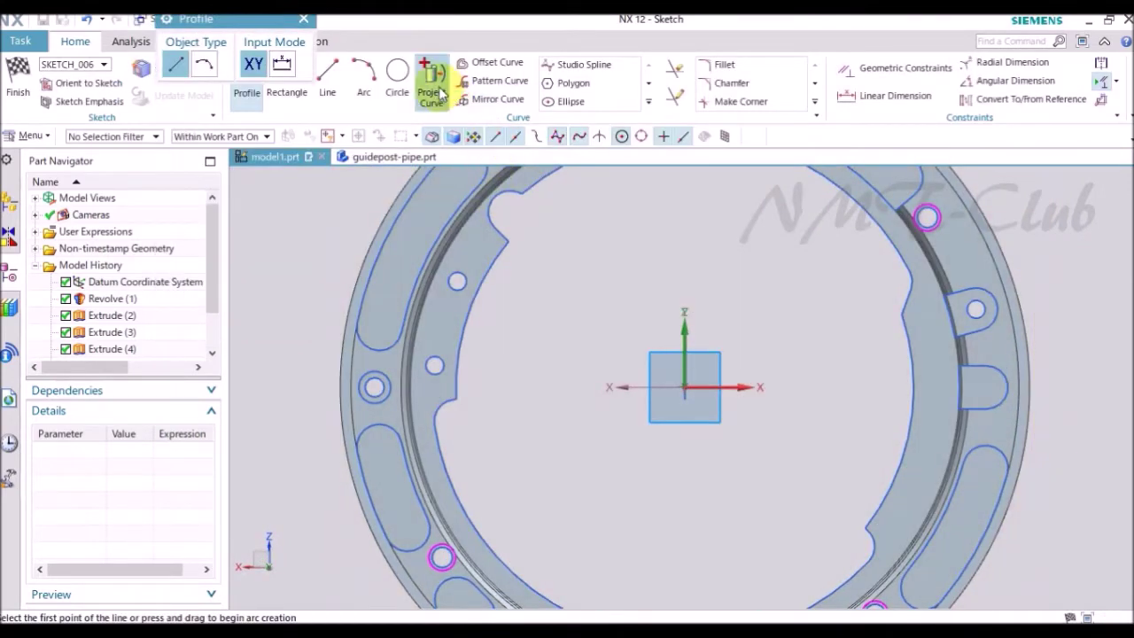
Project the eight U-slot edges into the sketch using Connected Curves.
{"action": "left_click", "coordinate": [434, 89]}
{"action": "left_click", "coordinate": [527, 142]}
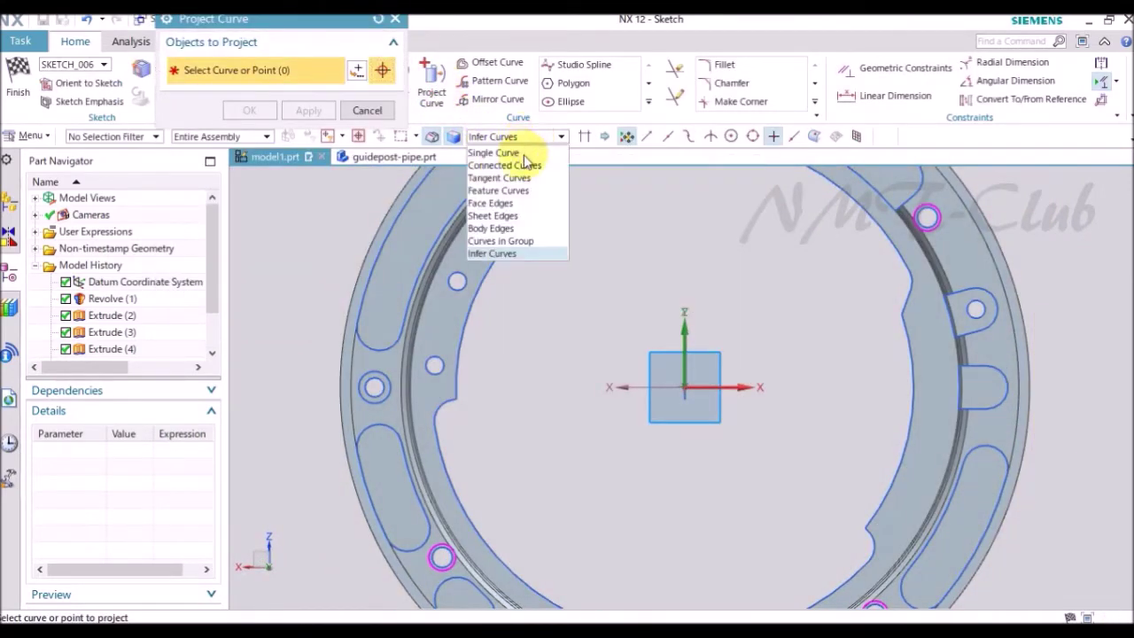
{"action": "scroll", "coordinate": [699, 183], "scroll_direction": "down", "scroll_amount": 3}
{"action": "scroll", "coordinate": [683, 342], "scroll_direction": "up", "scroll_amount": 4}
{"action": "mouse_move", "coordinate": [683, 342]}
{"action": "middle_mouse_down"}
{"action": "mouse_move", "coordinate": [671, 299]}
{"action": "mouse_move", "coordinate": [688, 348]}
{"action": "middle_mouse_up"}
{"action": "scroll", "coordinate": [687, 348], "scroll_direction": "up", "scroll_amount": 2}
{"action": "scroll", "coordinate": [653, 354], "scroll_direction": "up", "scroll_amount": 2}
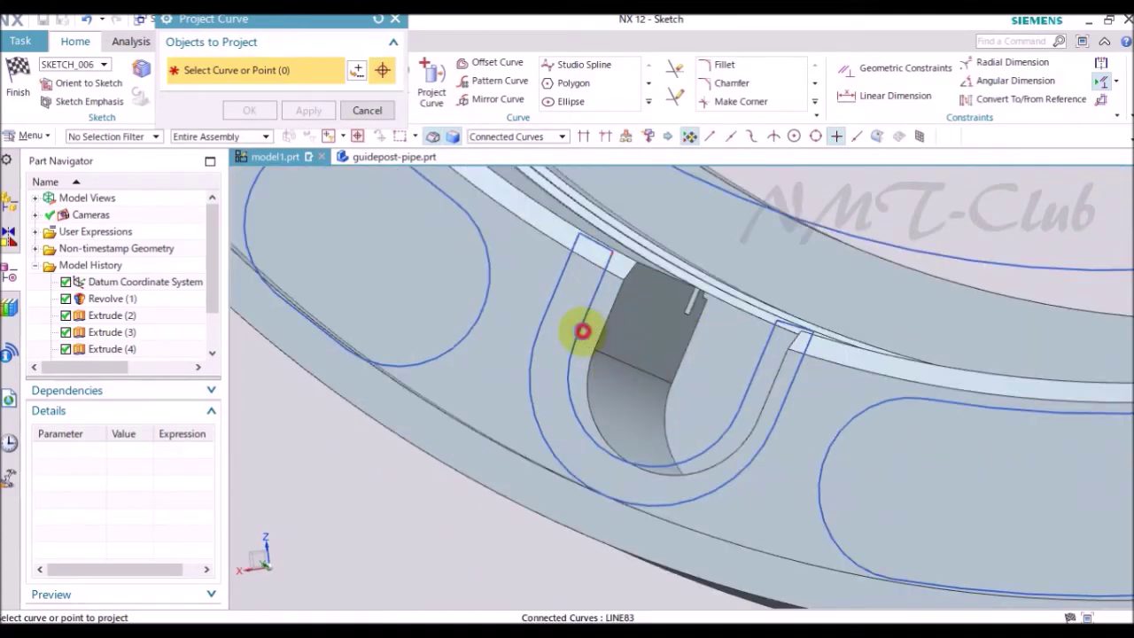
{"action": "scroll", "coordinate": [651, 361], "scroll_direction": "down", "scroll_amount": 3}
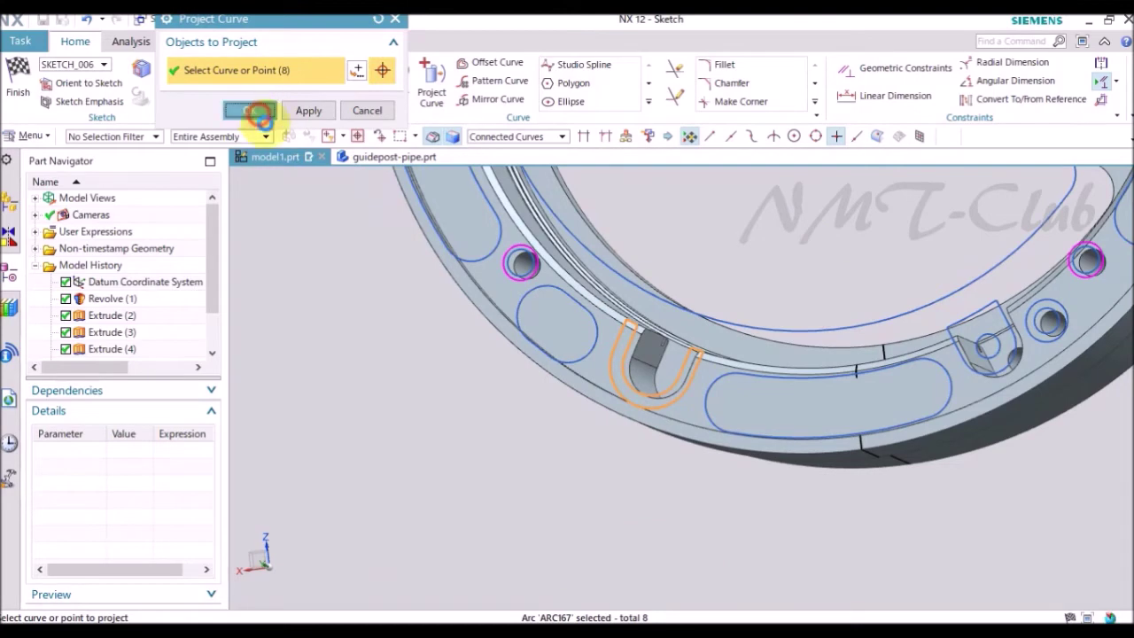
{"action": "left_click", "coordinate": [257, 112]}
Finish SKETCH_006 and return to the extrusion.
{"action": "middle_click_drag", "start_coordinate": [451, 354], "coordinate": [696, 249]}
{"action": "right_click", "coordinate": [697, 251]}
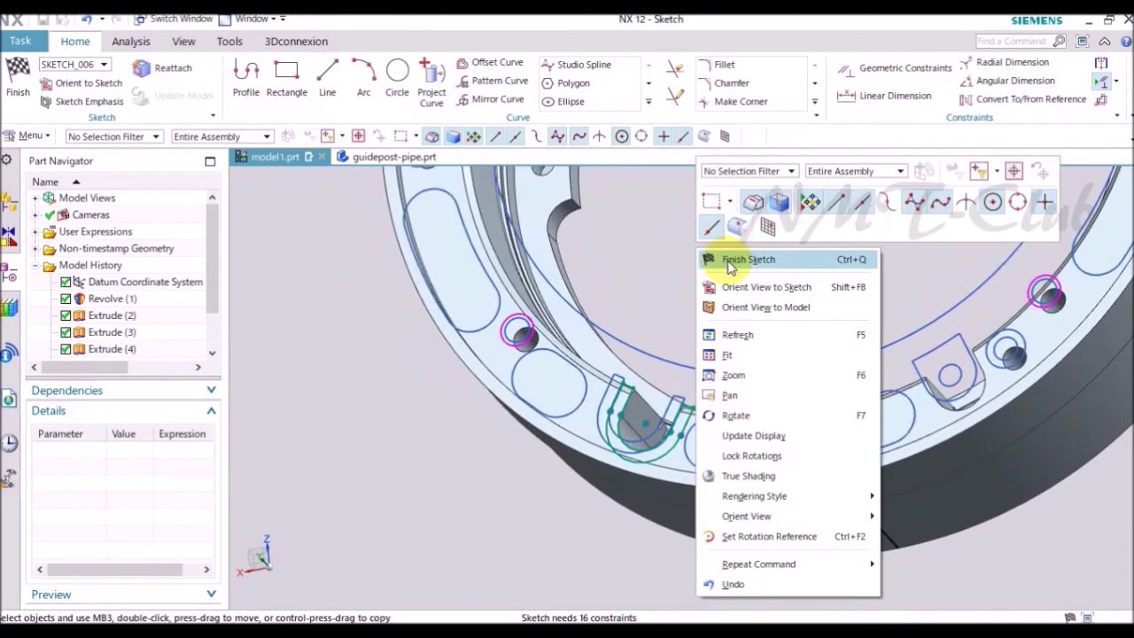
{"action": "left_click", "coordinate": [731, 266]}
{"action": "key", "text": "x"}
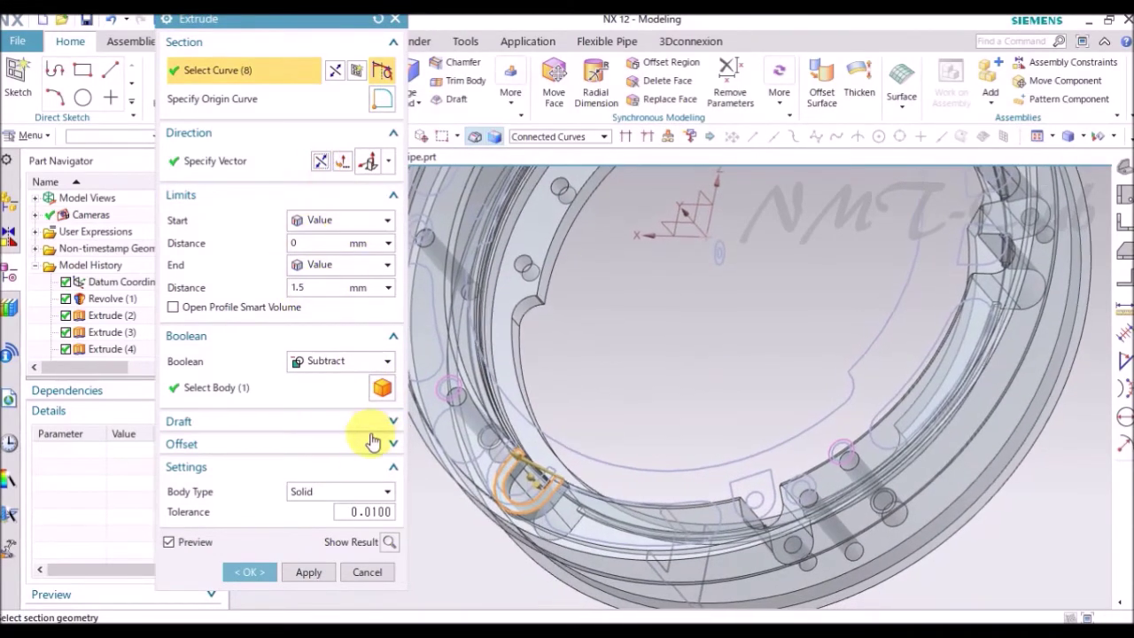
Apply the 0–1.5 mm Subtract extrusion of SKETCH_006's eight curves.
{"action": "left_click", "coordinate": [253, 571]}
{"action": "scroll", "coordinate": [399, 573], "scroll_direction": "down", "scroll_amount": 2}
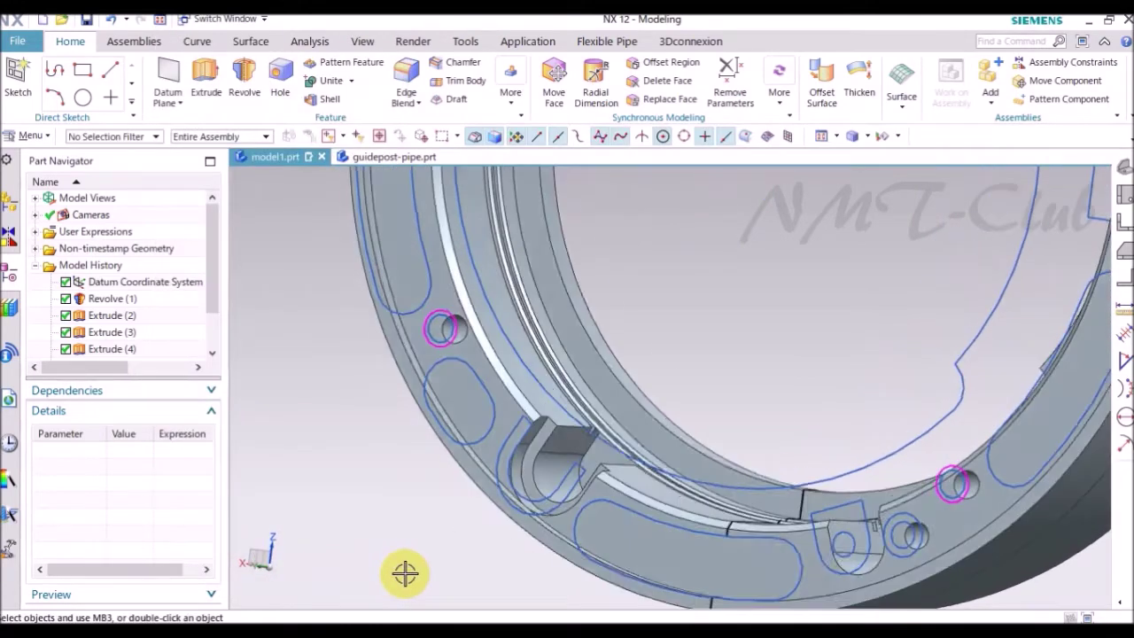
Begin an extrusion with a new section sketch on the ring face.
{"action": "scroll", "coordinate": [403, 573], "scroll_direction": "down", "scroll_amount": 2}
{"action": "scroll", "coordinate": [405, 574], "scroll_direction": "down", "scroll_amount": 2}
{"action": "middle_click_drag", "start_coordinate": [405, 574], "coordinate": [428, 489]}
{"action": "middle_click_drag", "start_coordinate": [491, 340], "coordinate": [425, 174]}
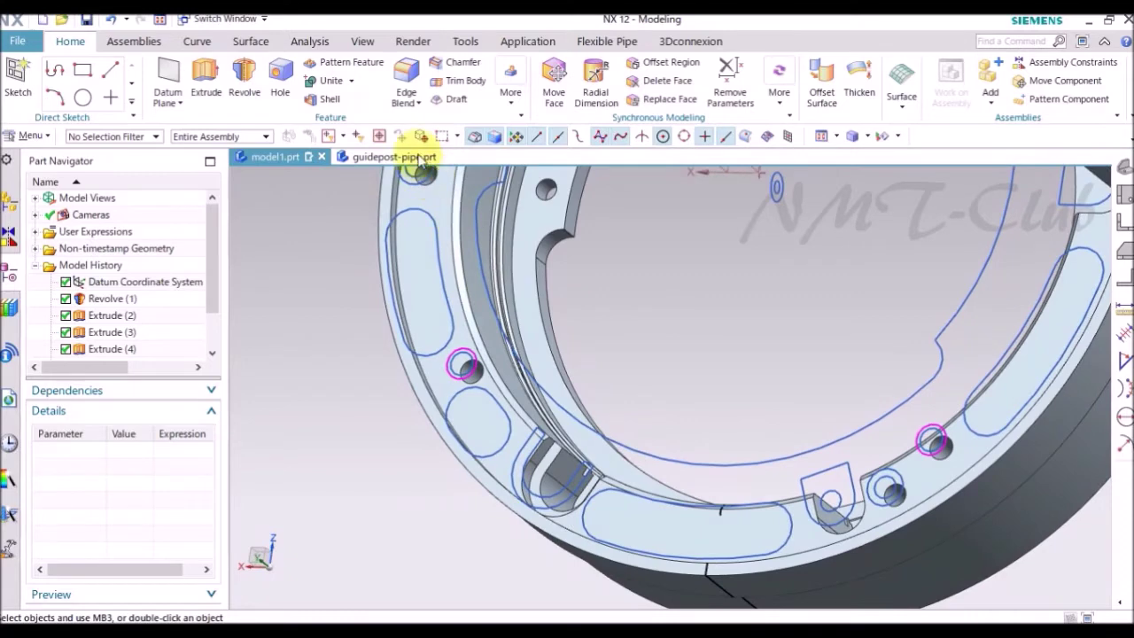
{"action": "left_click", "coordinate": [207, 80]}
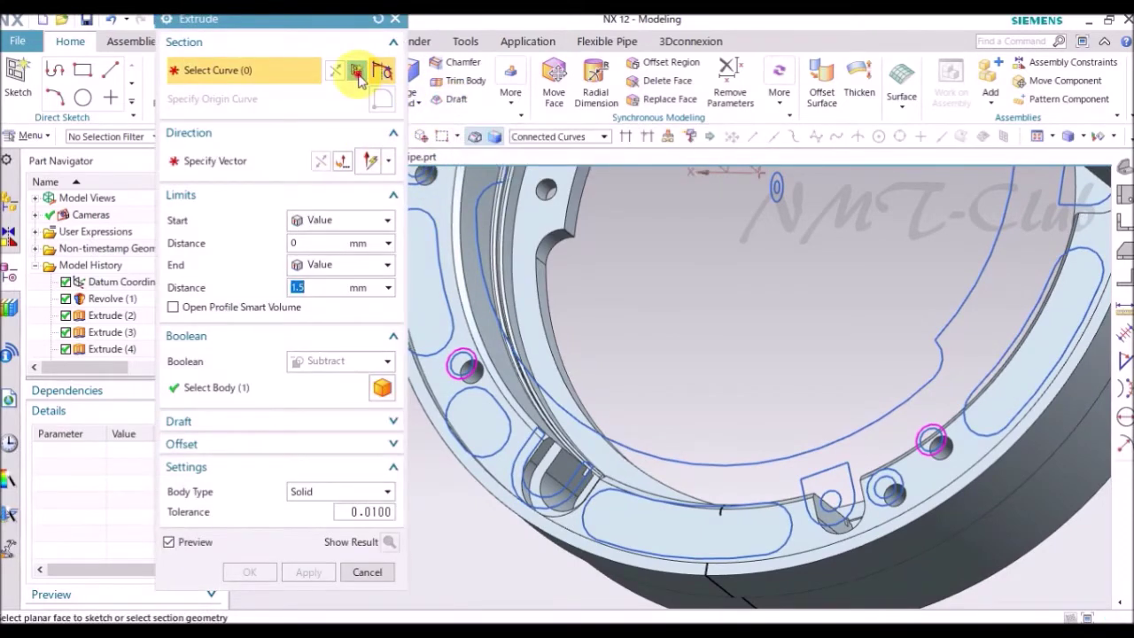
{"action": "left_click", "coordinate": [382, 71]}
{"action": "left_click", "coordinate": [479, 257]}
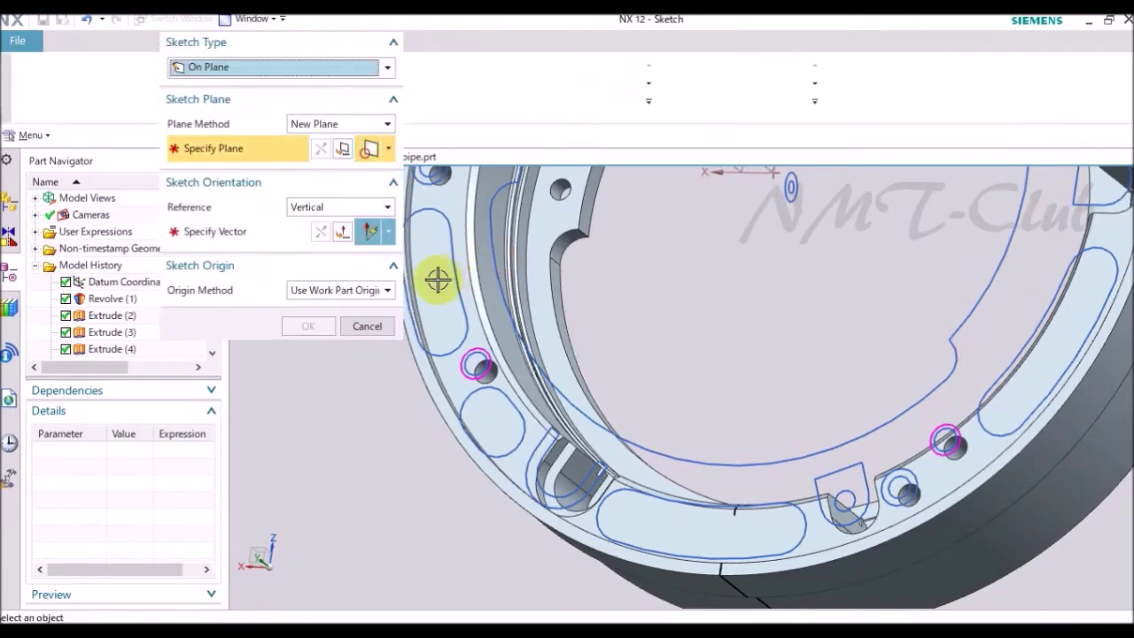
{"action": "left_click", "coordinate": [433, 281]}
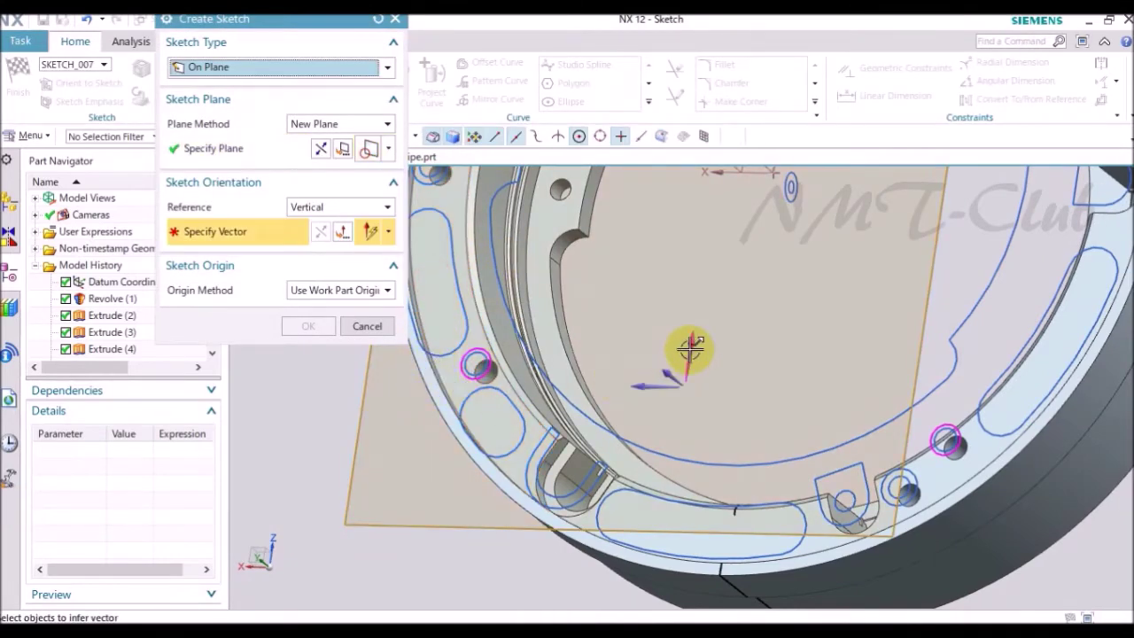
{"action": "left_click", "coordinate": [312, 328]}
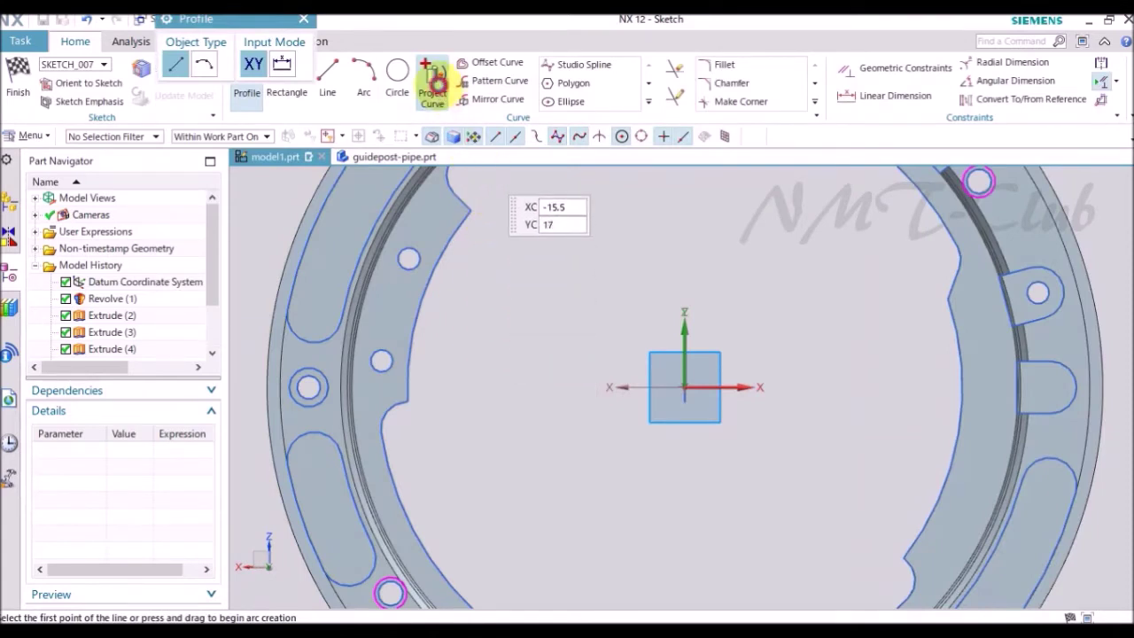
Project all 20 oval pocket edges into the sketch with Connected Curves.
{"action": "left_click", "coordinate": [438, 86]}
{"action": "left_click", "coordinate": [496, 138]}
{"action": "left_click", "coordinate": [505, 165]}
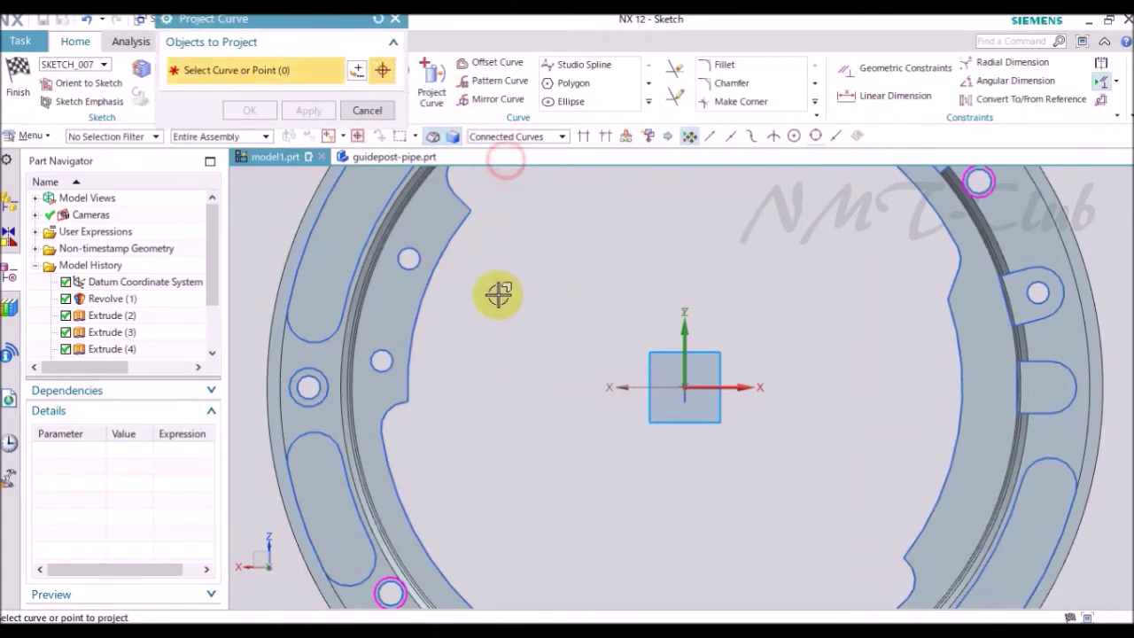
{"action": "scroll", "coordinate": [531, 354], "scroll_direction": "down", "scroll_amount": 5}
{"action": "scroll", "coordinate": [499, 324], "scroll_direction": "up", "scroll_amount": 1}
{"action": "scroll", "coordinate": [435, 344], "scroll_direction": "up", "scroll_amount": 1}
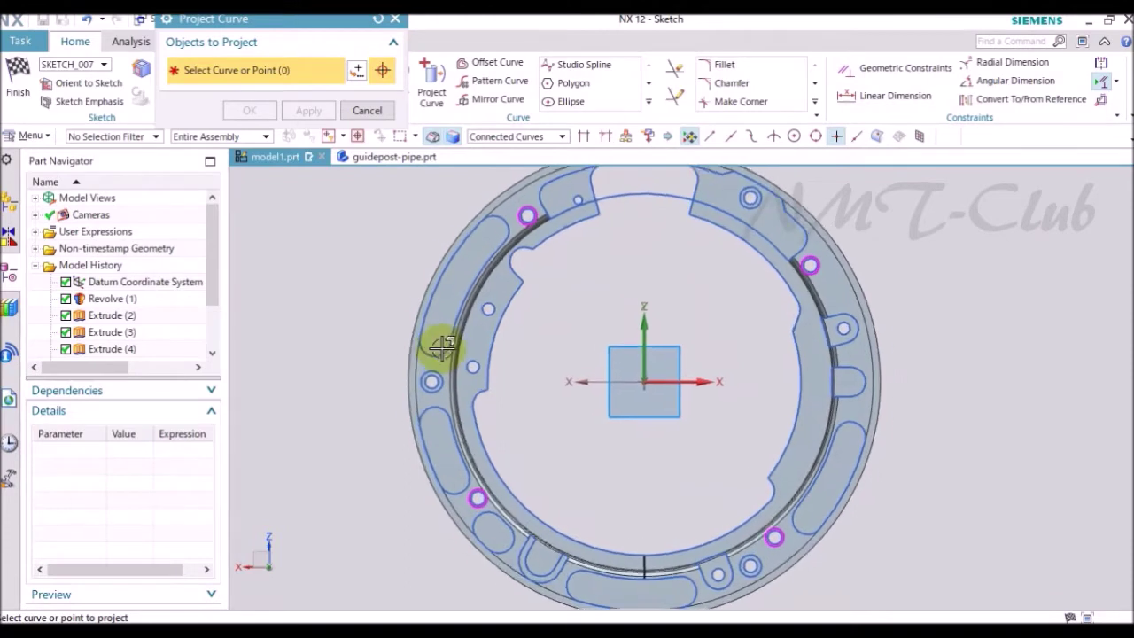
{"action": "scroll", "coordinate": [435, 380], "scroll_direction": "up", "scroll_amount": 2}
{"action": "scroll", "coordinate": [408, 375], "scroll_direction": "up", "scroll_amount": 1}
{"action": "scroll", "coordinate": [411, 417], "scroll_direction": "down", "scroll_amount": 1}
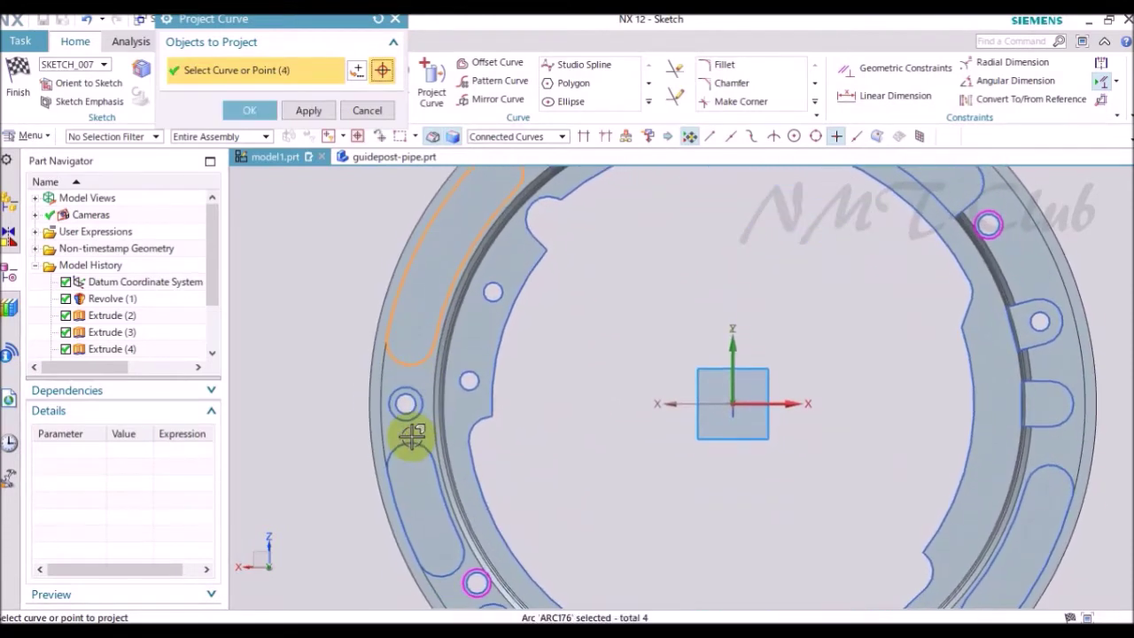
{"action": "scroll", "coordinate": [412, 443], "scroll_direction": "down", "scroll_amount": 1}
{"action": "scroll", "coordinate": [458, 450], "scroll_direction": "up", "scroll_amount": 1}
{"action": "left_click", "coordinate": [412, 496]}
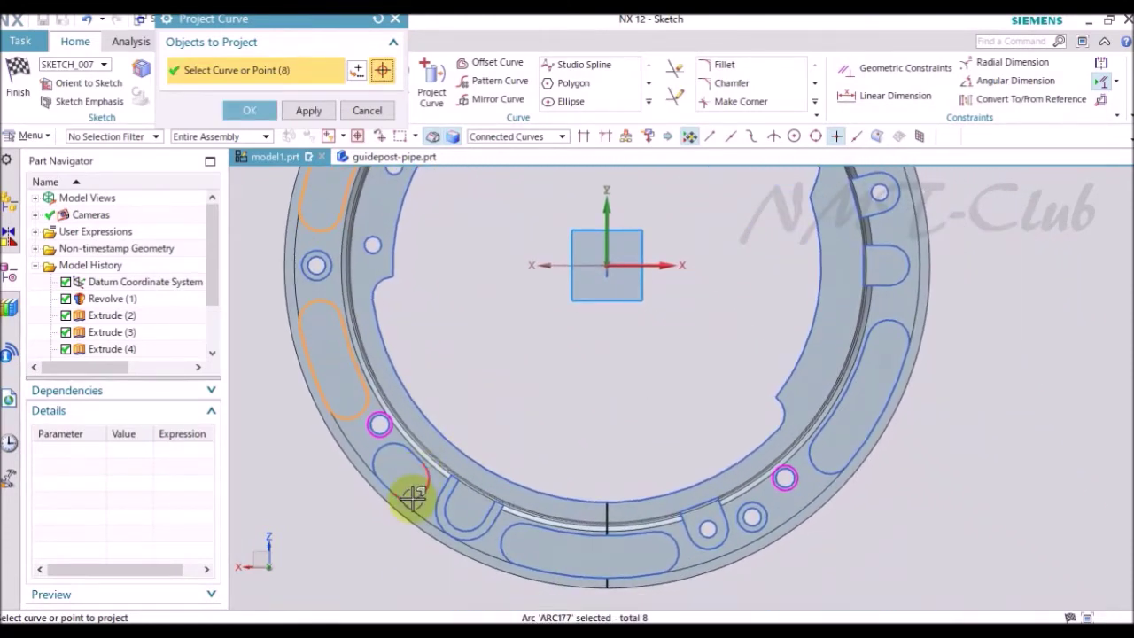
{"action": "left_click", "coordinate": [510, 549]}
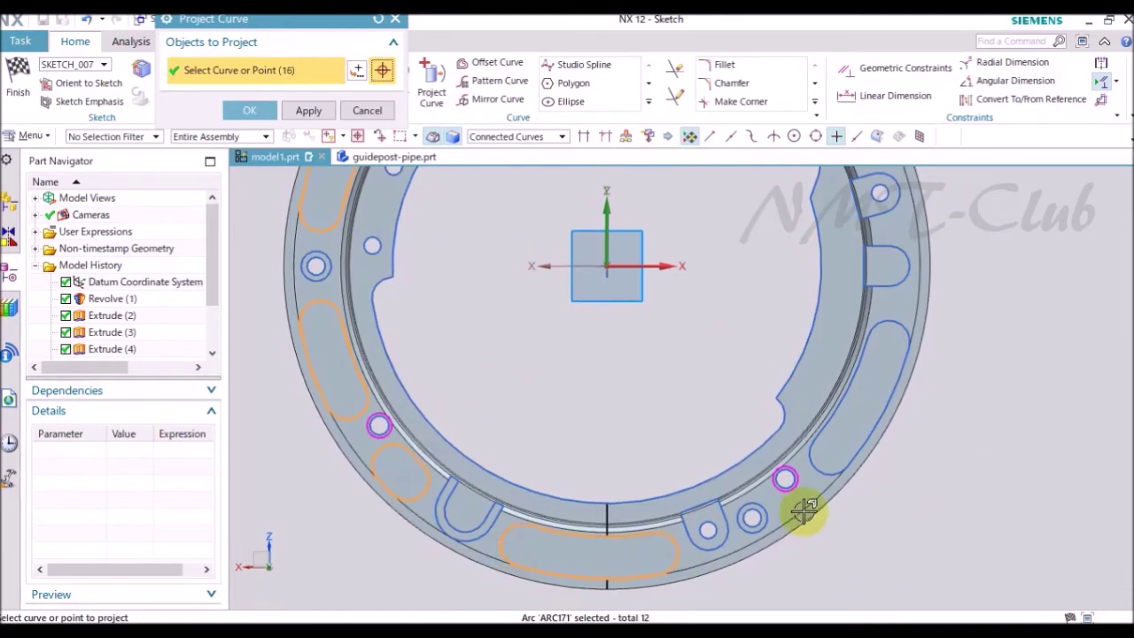
{"action": "scroll", "coordinate": [708, 439], "scroll_direction": "down", "scroll_amount": 1}
{"action": "scroll", "coordinate": [673, 398], "scroll_direction": "down", "scroll_amount": 1}
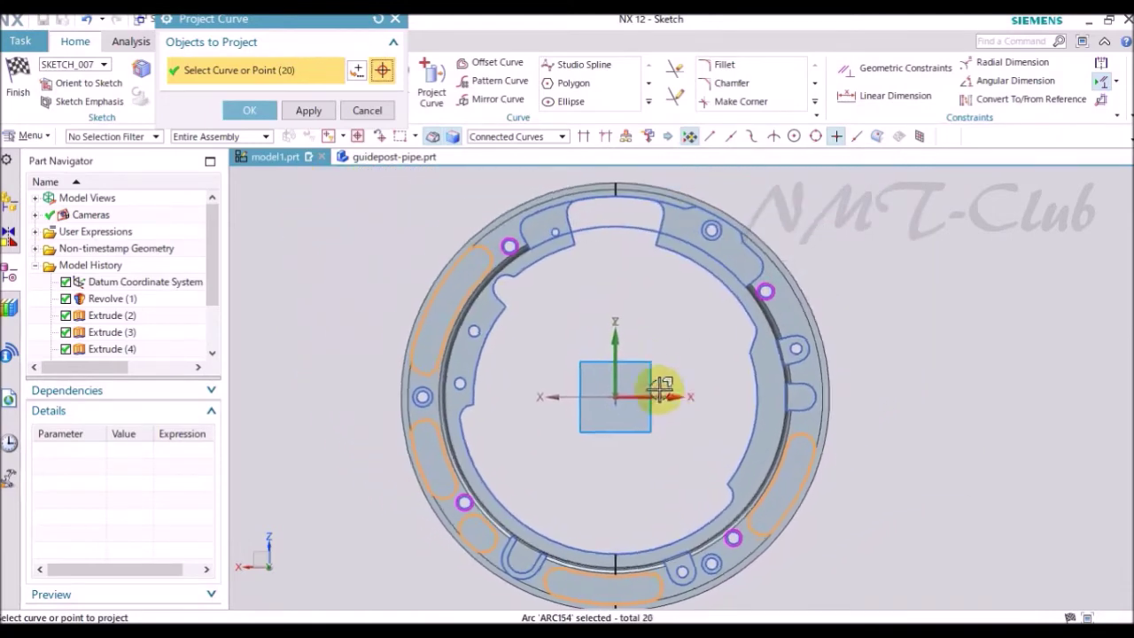
{"action": "left_click", "coordinate": [253, 113]}
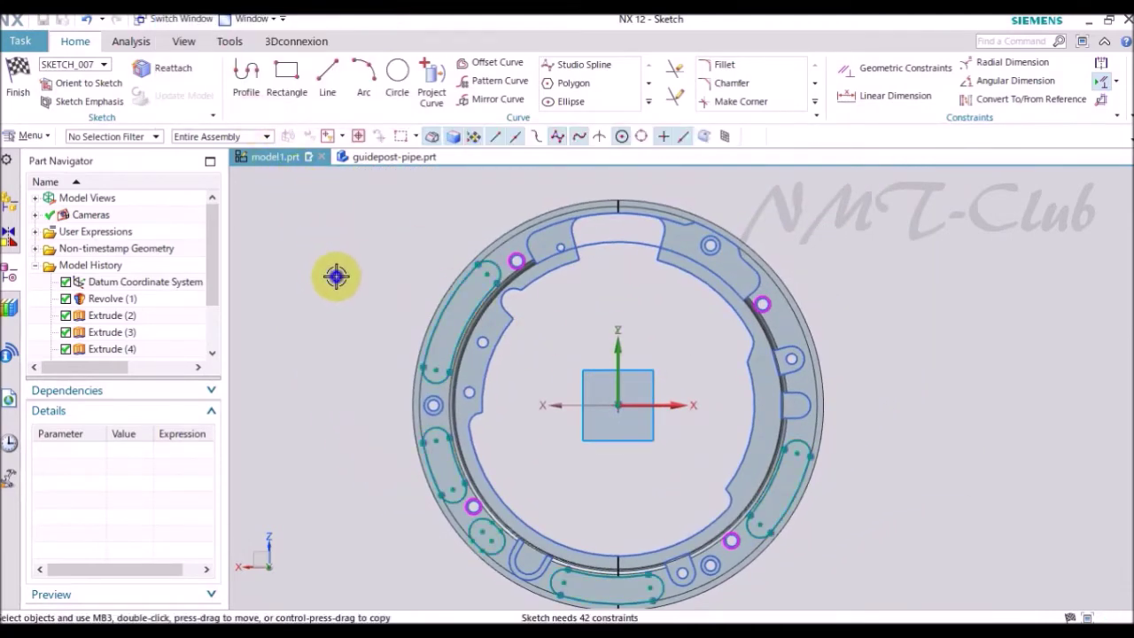
Orient the view to the model and return to the extrusion.
{"action": "right_click", "coordinate": [336, 275]}
{"action": "left_click", "coordinate": [366, 286]}
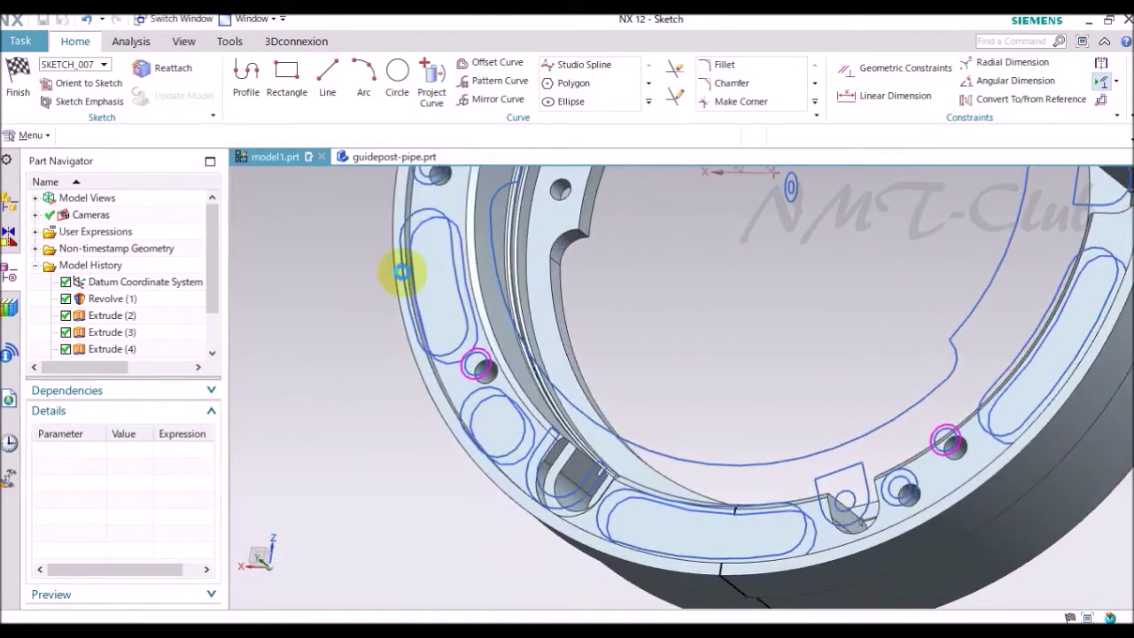
{"action": "key", "text": "x"}
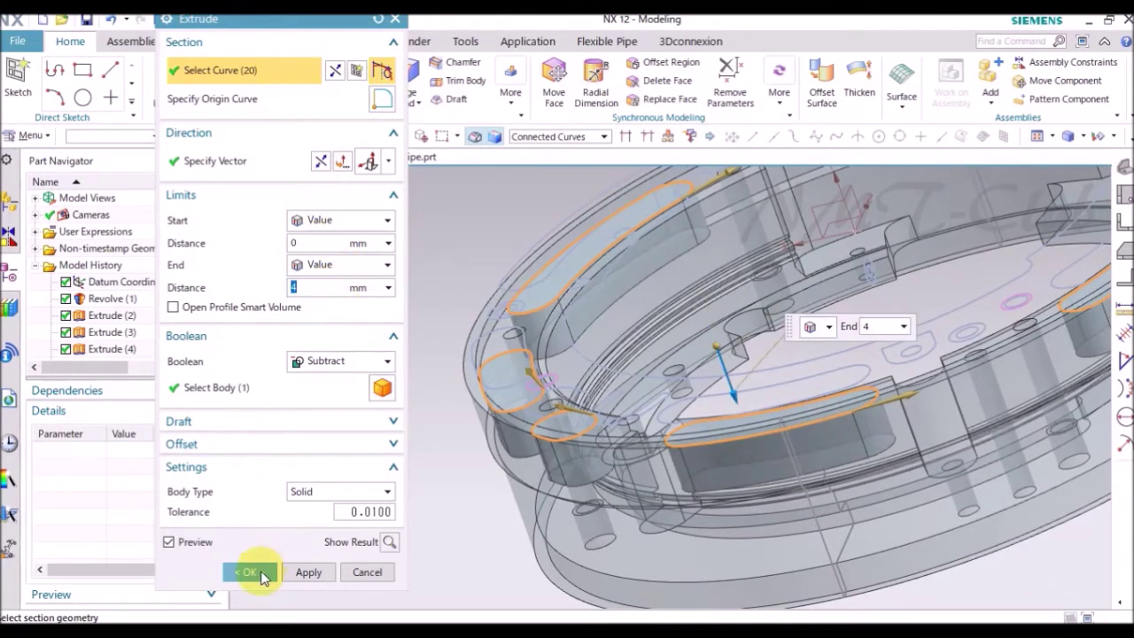
Apply the 4 mm pocket cut, then chamfer two inner curved edges 0.5 mm symmetric.
{"action": "left_click", "coordinate": [250, 573]}
{"action": "mouse_move", "coordinate": [476, 481]}
{"action": "middle_mouse_down"}
{"action": "mouse_move", "coordinate": [939, 540]}
{"action": "mouse_move", "coordinate": [982, 522]}
{"action": "mouse_move", "coordinate": [964, 514]}
{"action": "mouse_move", "coordinate": [735, 570]}
{"action": "mouse_move", "coordinate": [290, 432]}
{"action": "middle_mouse_up"}
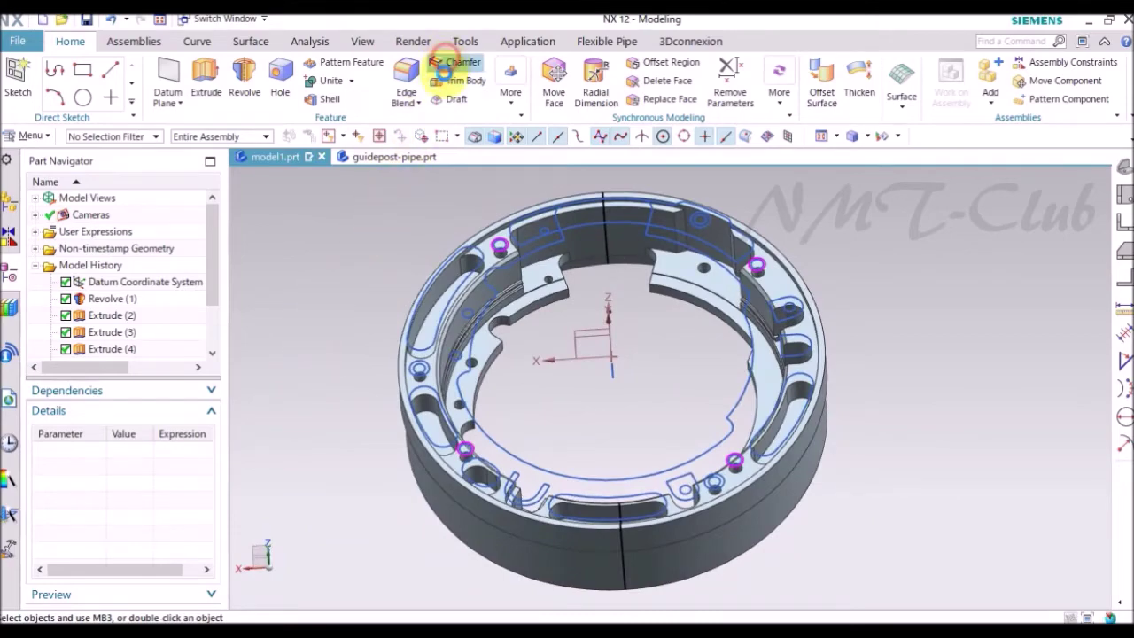
{"action": "left_click", "coordinate": [446, 62]}
{"action": "scroll", "coordinate": [478, 358], "scroll_direction": "up", "scroll_amount": 5}
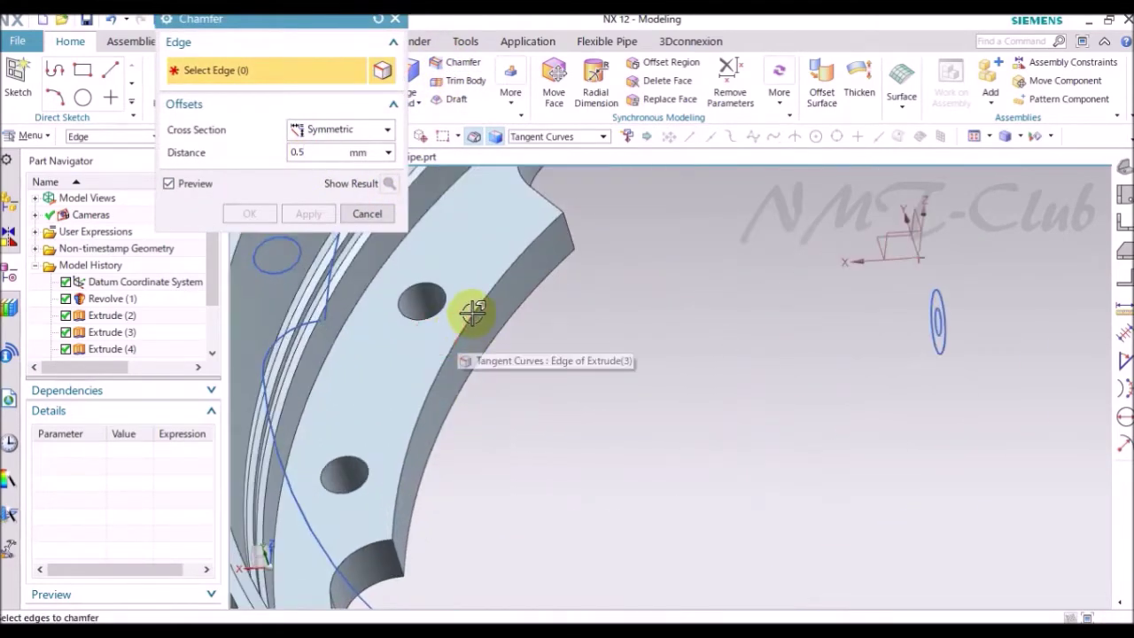
{"action": "left_click", "coordinate": [472, 312]}
{"action": "scroll", "coordinate": [526, 394], "scroll_direction": "down", "scroll_amount": 5}
{"action": "scroll", "coordinate": [768, 425], "scroll_direction": "down", "scroll_amount": 3}
{"action": "scroll", "coordinate": [741, 398], "scroll_direction": "up", "scroll_amount": 5}
{"action": "left_click", "coordinate": [742, 398]}
{"action": "scroll", "coordinate": [742, 398], "scroll_direction": "down", "scroll_amount": 5}
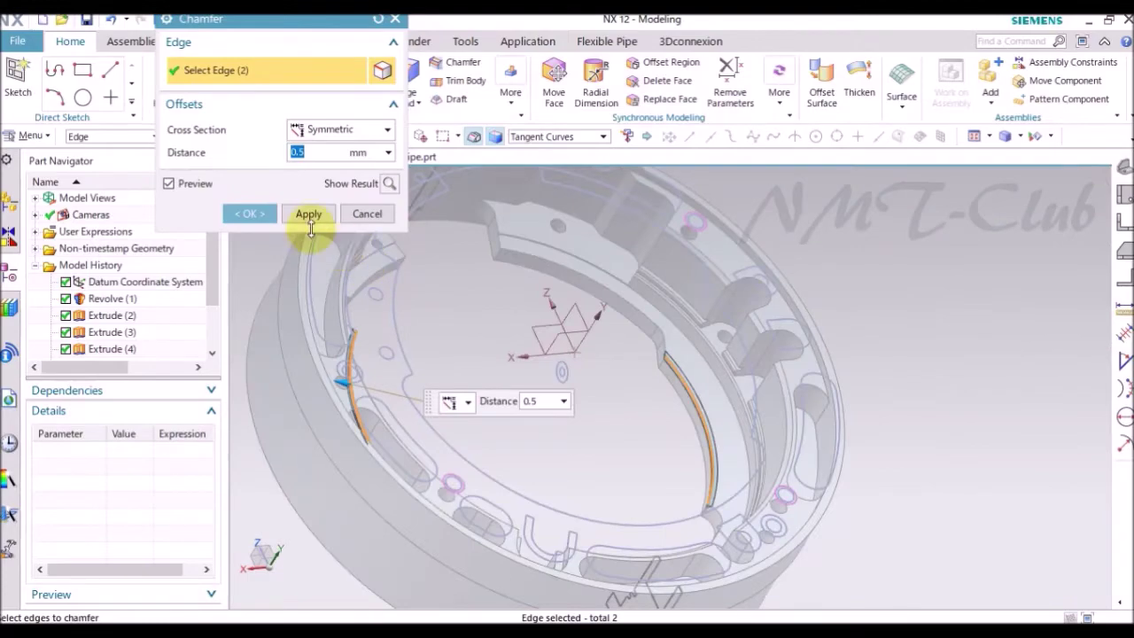
{"action": "middle_click", "coordinate": [343, 246]}
{"action": "mouse_move", "coordinate": [443, 367]}
{"action": "middle_mouse_down"}
{"action": "mouse_move", "coordinate": [620, 392]}
{"action": "mouse_move", "coordinate": [275, 117]}
{"action": "middle_mouse_up"}
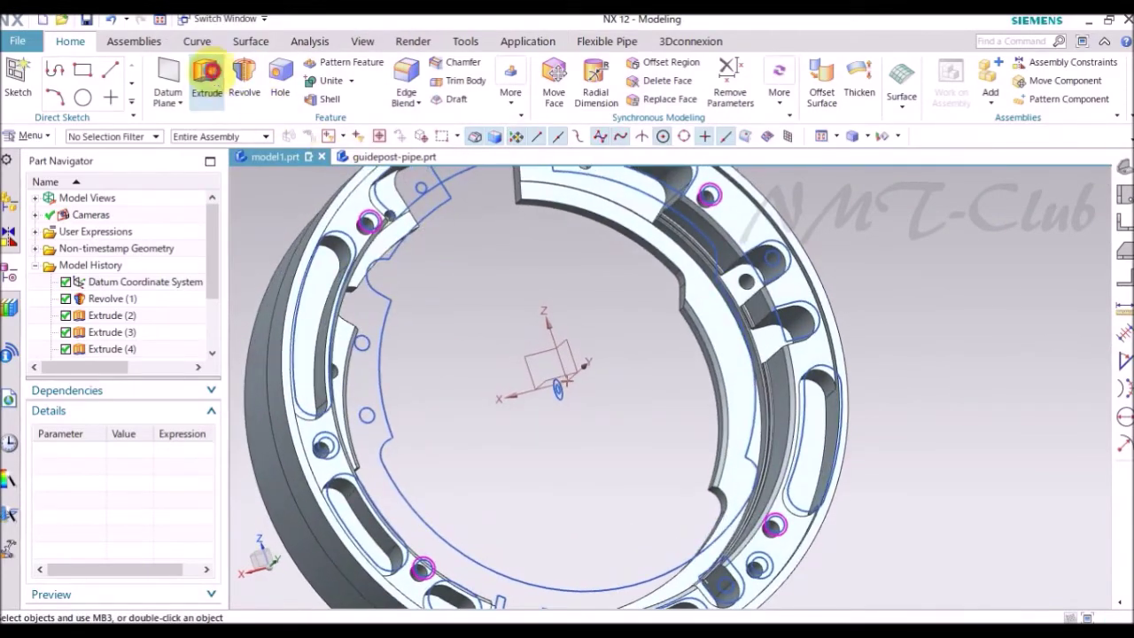
{"action": "left_click", "coordinate": [207, 75]}
Start a sketch on the YZ datum plane and set Project Curve to Single Curve.
{"action": "mouse_move", "coordinate": [549, 373]}
{"action": "middle_mouse_down"}
{"action": "mouse_move", "coordinate": [615, 336]}
{"action": "mouse_move", "coordinate": [666, 366]}
{"action": "mouse_move", "coordinate": [639, 358]}
{"action": "middle_mouse_up"}
{"action": "left_click", "coordinate": [635, 360]}
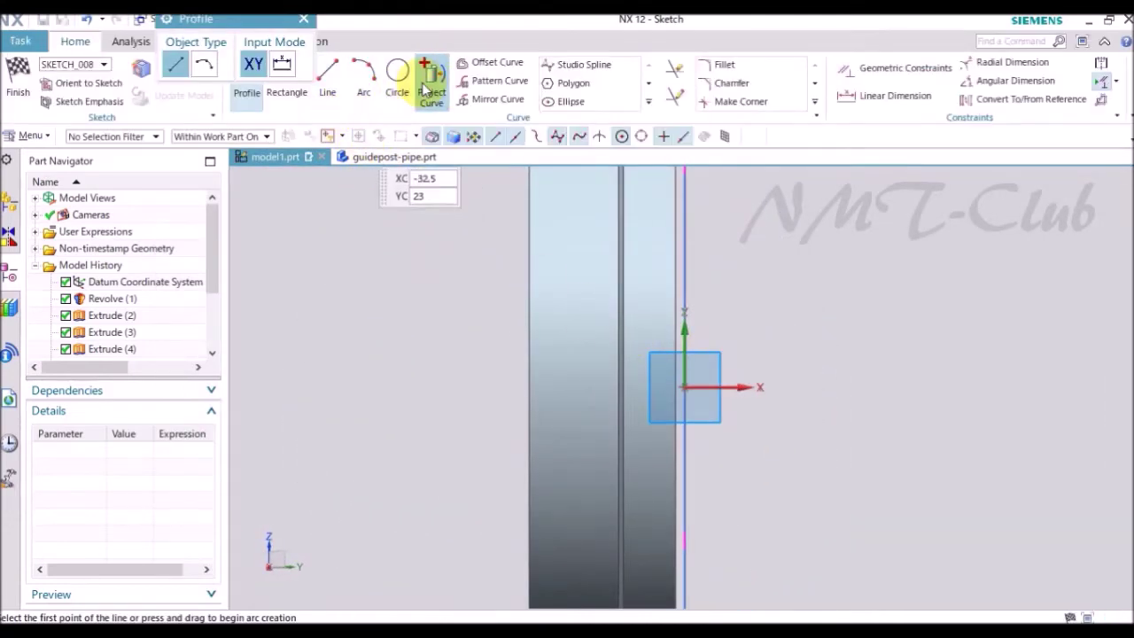
{"action": "left_click", "coordinate": [428, 84]}
{"action": "left_click", "coordinate": [506, 155]}
Project the small circle into the sketch.
{"action": "mouse_move", "coordinate": [522, 210]}
{"action": "middle_mouse_down"}
{"action": "mouse_move", "coordinate": [577, 306]}
{"action": "mouse_move", "coordinate": [582, 349]}
{"action": "middle_mouse_up"}
{"action": "scroll", "coordinate": [647, 403], "scroll_direction": "up", "scroll_amount": 3}
{"action": "scroll", "coordinate": [647, 403], "scroll_direction": "up", "scroll_amount": 3}
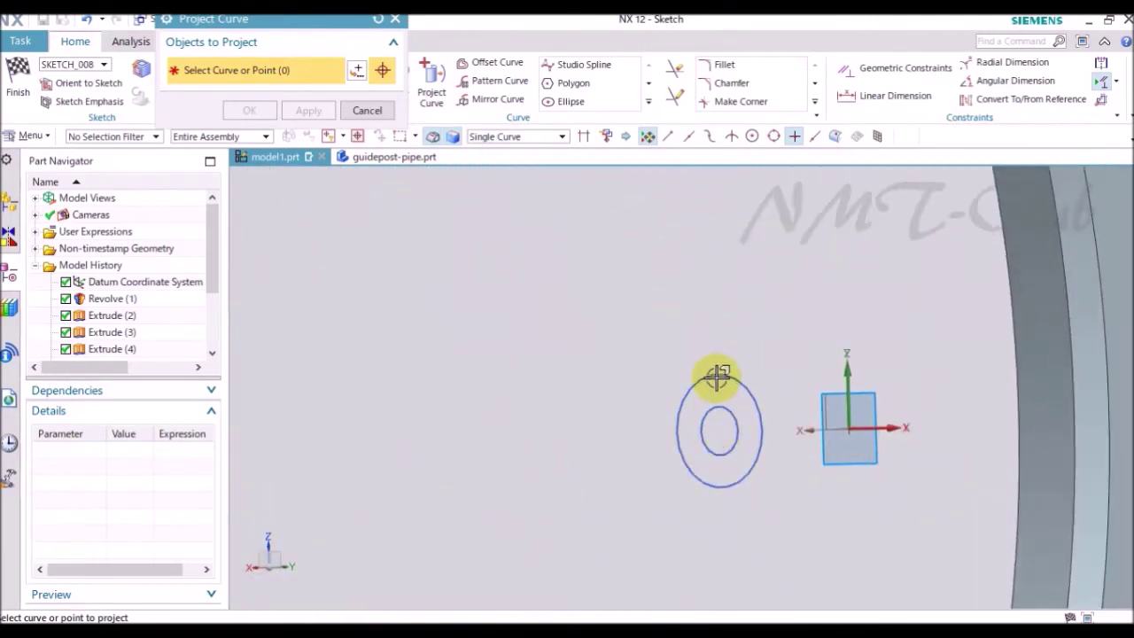
{"action": "left_click", "coordinate": [709, 365]}
{"action": "scroll", "coordinate": [695, 326], "scroll_direction": "down", "scroll_amount": 5}
{"action": "left_click", "coordinate": [250, 111]}
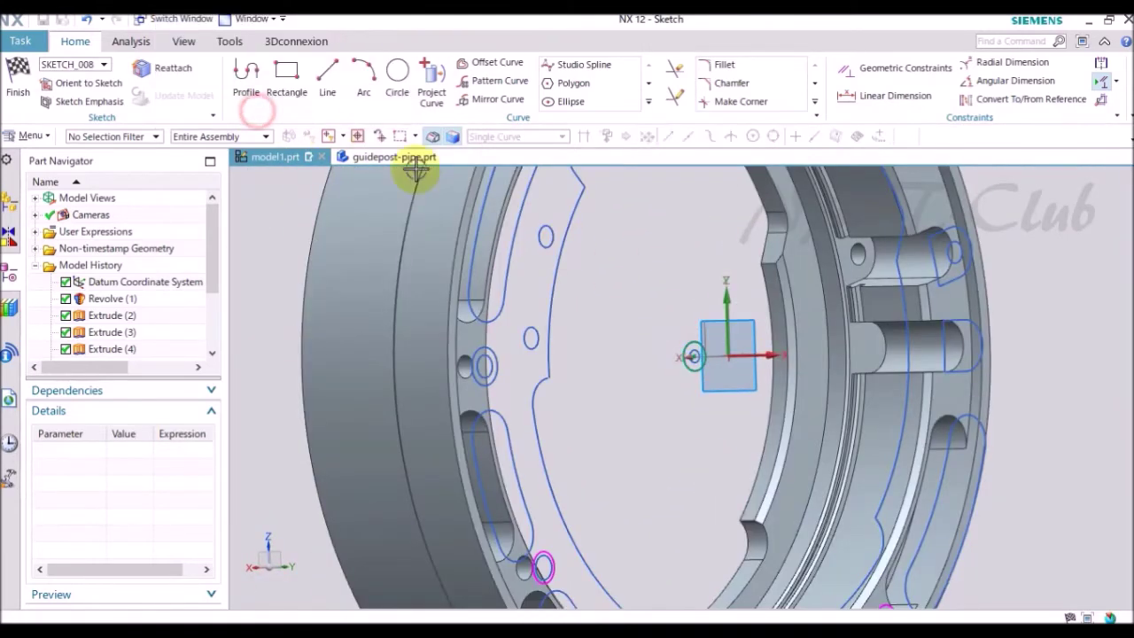
Orient the view to the sketch and return to the extrusion.
{"action": "scroll", "coordinate": [634, 307], "scroll_direction": "down", "scroll_amount": 3}
{"action": "right_click", "coordinate": [453, 299]}
{"action": "left_click", "coordinate": [470, 317]}
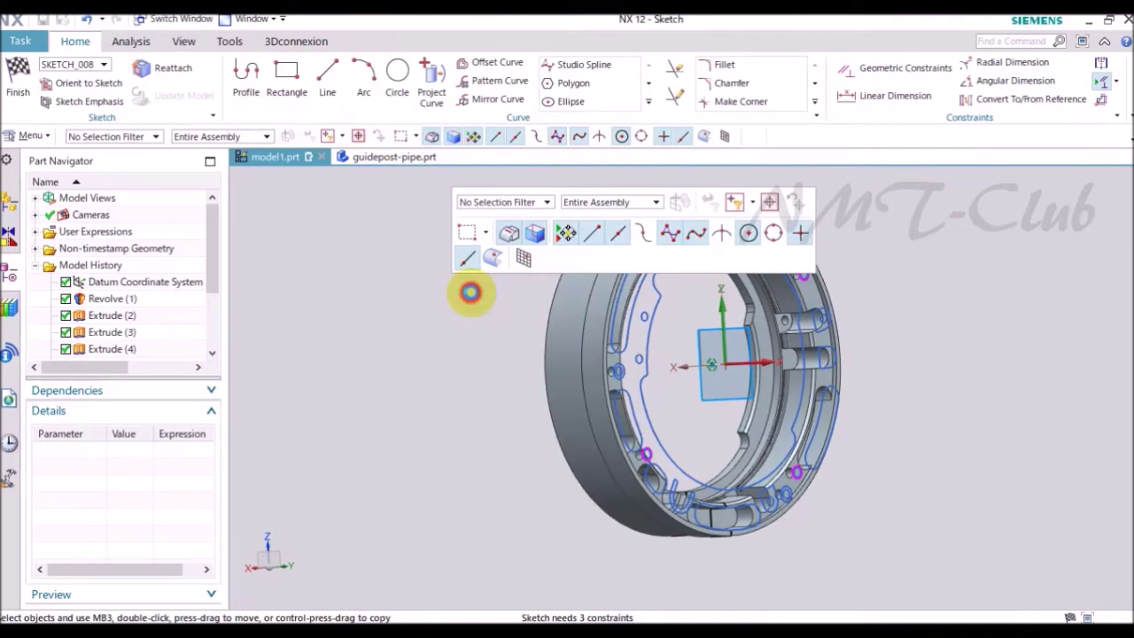
{"action": "key", "text": "x"}
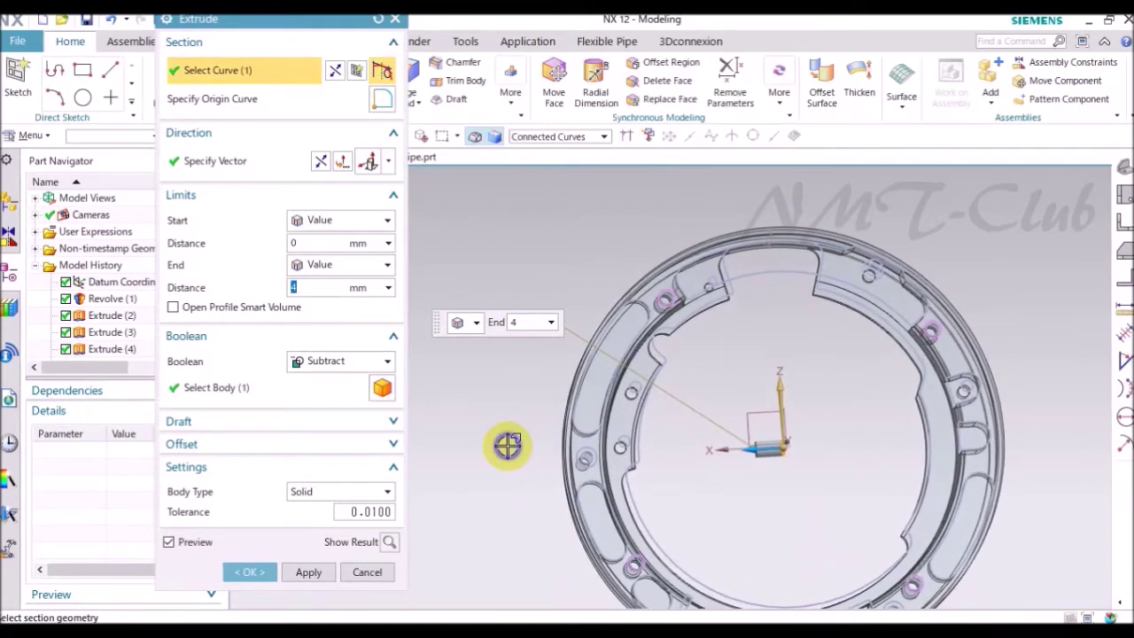
Show the ring shaded with edges and subtract the circle extruded from 31 to 37 mm.
{"action": "right_click", "coordinate": [508, 446]}
{"action": "left_click", "coordinate": [482, 448]}
{"action": "type", "text": "37"}
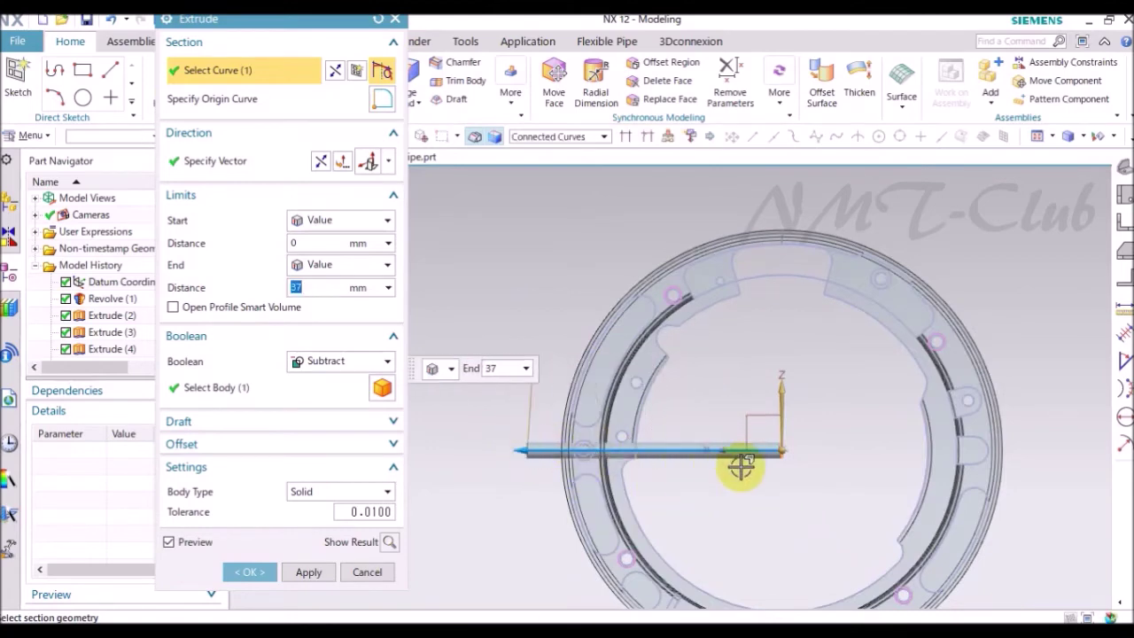
{"action": "left_click_drag", "start_coordinate": [741, 454], "coordinate": [692, 453]}
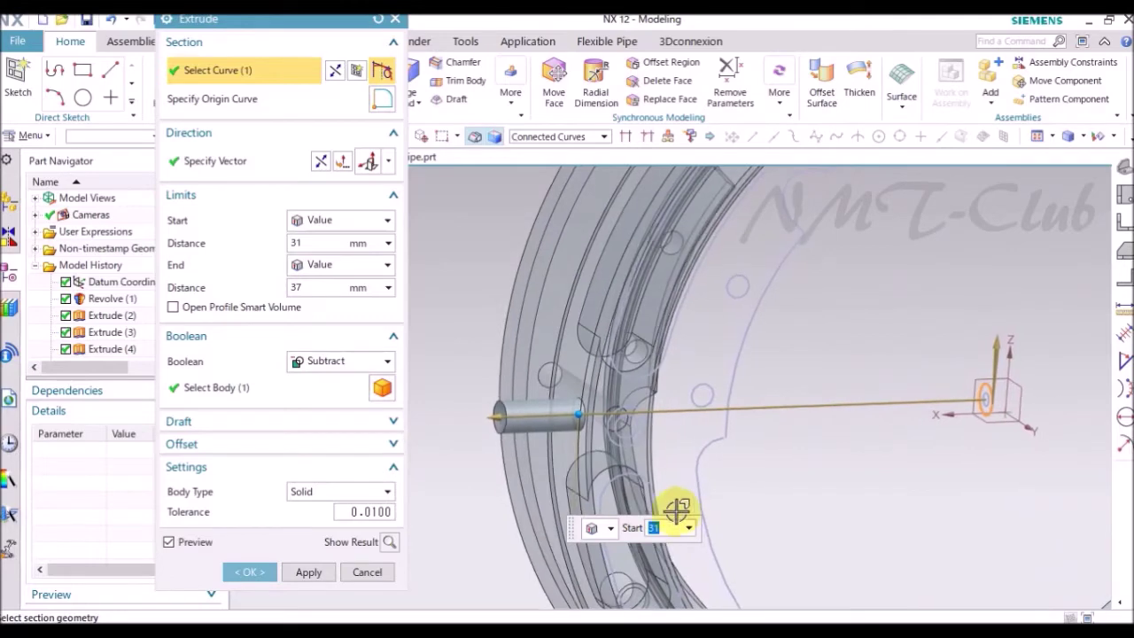
{"action": "left_click", "coordinate": [254, 570]}
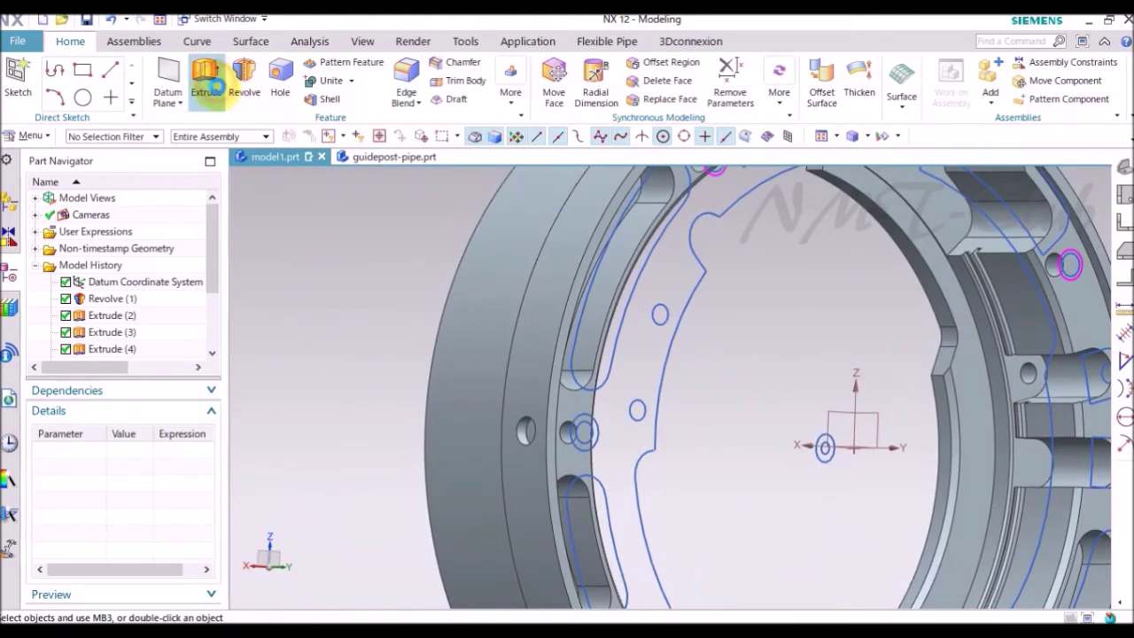
{"action": "left_click", "coordinate": [209, 84]}
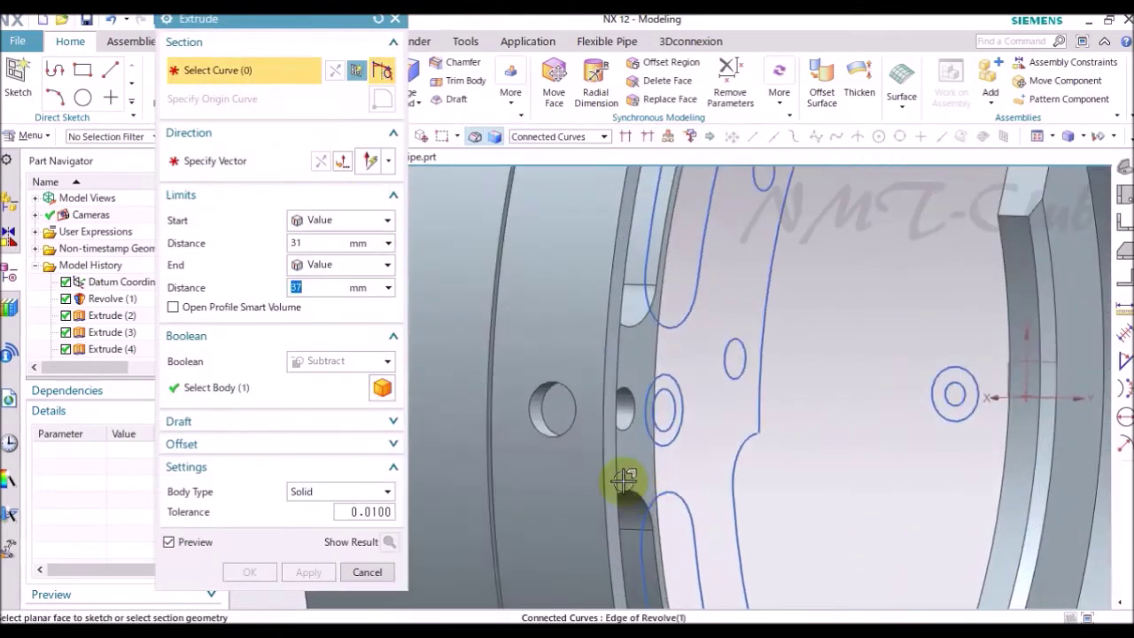
Start a new section sketch and set Project Curve to Single Curve.
{"action": "scroll", "coordinate": [624, 479], "scroll_direction": "up", "scroll_amount": 3}
{"action": "left_click", "coordinate": [493, 378]}
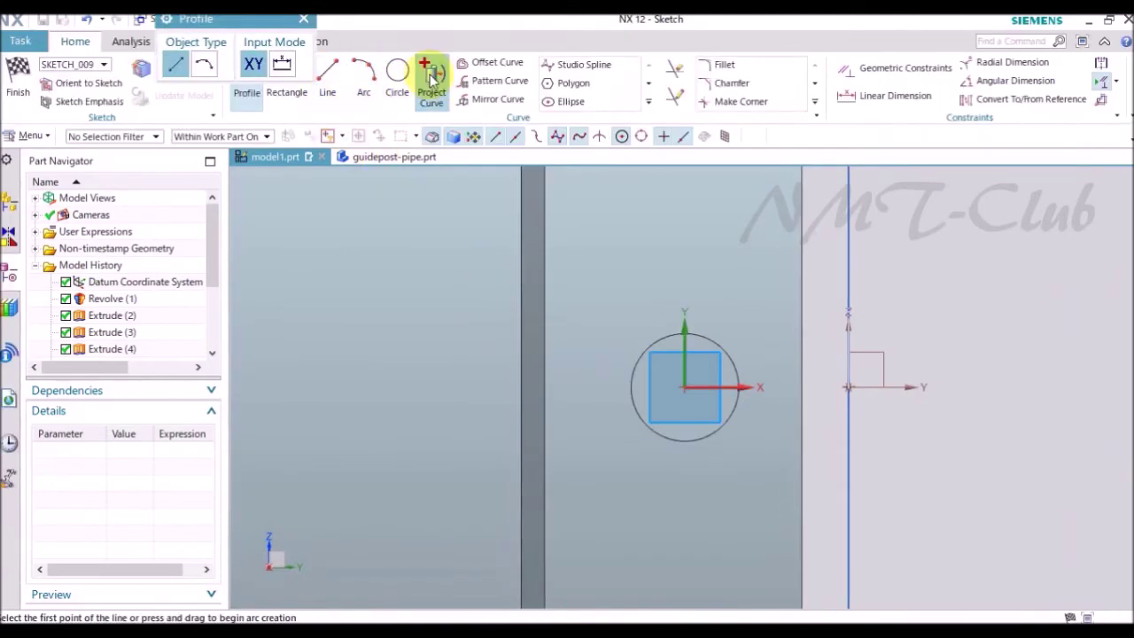
{"action": "left_click", "coordinate": [432, 78]}
{"action": "left_click", "coordinate": [519, 137]}
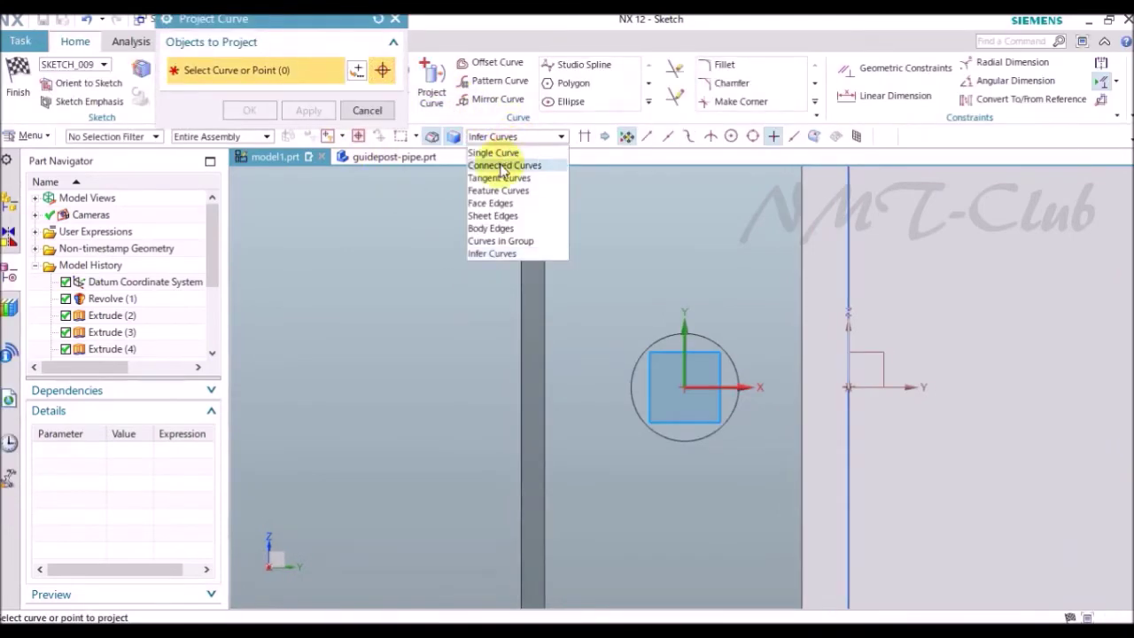
{"action": "left_click", "coordinate": [494, 153]}
Project the next circle into SKETCH_009.
{"action": "scroll", "coordinate": [688, 274], "scroll_direction": "up", "scroll_amount": 2}
{"action": "mouse_move", "coordinate": [688, 274]}
{"action": "middle_mouse_down"}
{"action": "mouse_move", "coordinate": [752, 298]}
{"action": "mouse_move", "coordinate": [688, 360]}
{"action": "mouse_move", "coordinate": [617, 344]}
{"action": "mouse_move", "coordinate": [660, 301]}
{"action": "middle_mouse_up"}
{"action": "scroll", "coordinate": [660, 301], "scroll_direction": "up", "scroll_amount": 3}
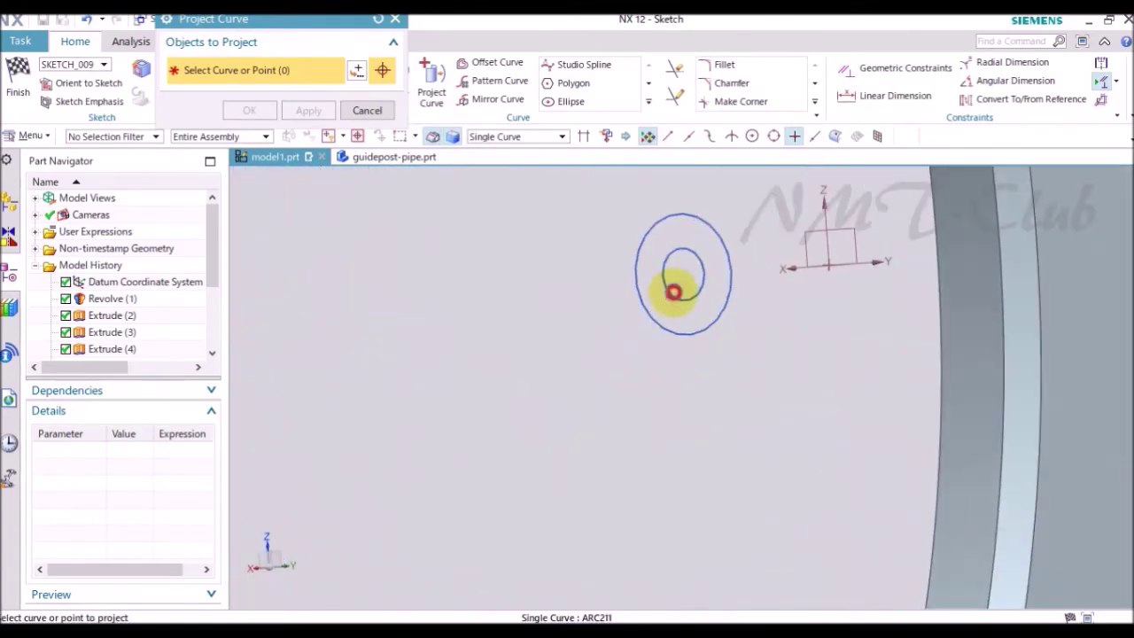
{"action": "left_click", "coordinate": [674, 292]}
{"action": "scroll", "coordinate": [655, 306], "scroll_direction": "down", "scroll_amount": 3}
{"action": "left_click", "coordinate": [246, 110]}
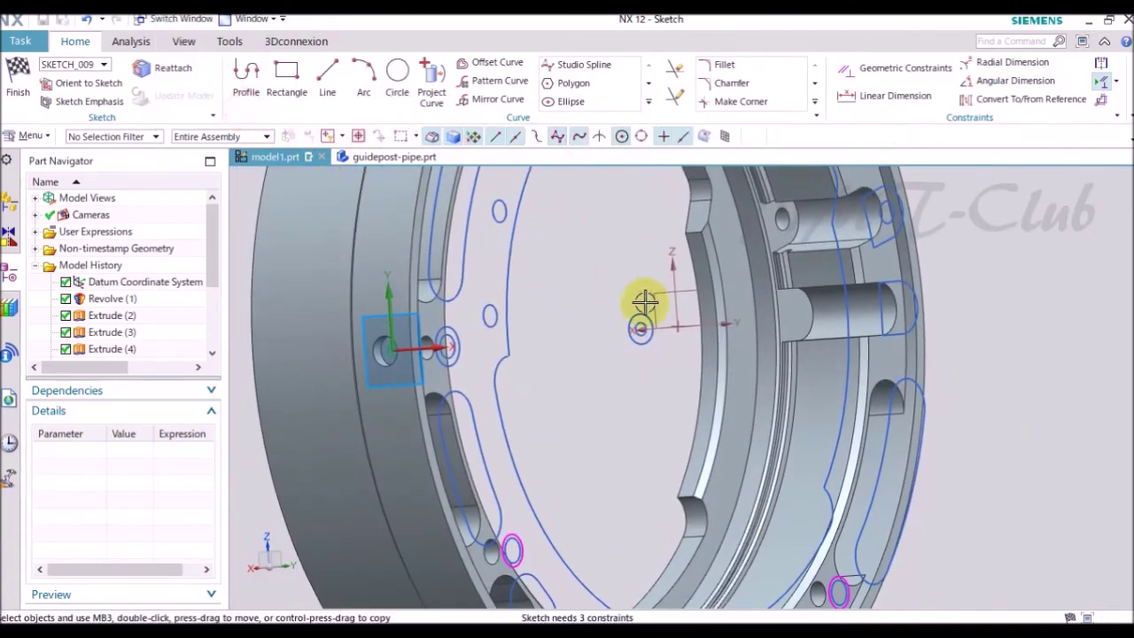
{"action": "scroll", "coordinate": [646, 299], "scroll_direction": "down", "scroll_amount": 3}
{"action": "right_click", "coordinate": [425, 305]}
{"action": "scroll", "coordinate": [443, 290], "scroll_direction": "up", "scroll_amount": 5}
{"action": "scroll", "coordinate": [460, 289], "scroll_direction": "up", "scroll_amount": 3}
Extrude SKETCH_009's circle from 0 to 2 mm with Boolean Subtract.
{"action": "key", "text": "x"}
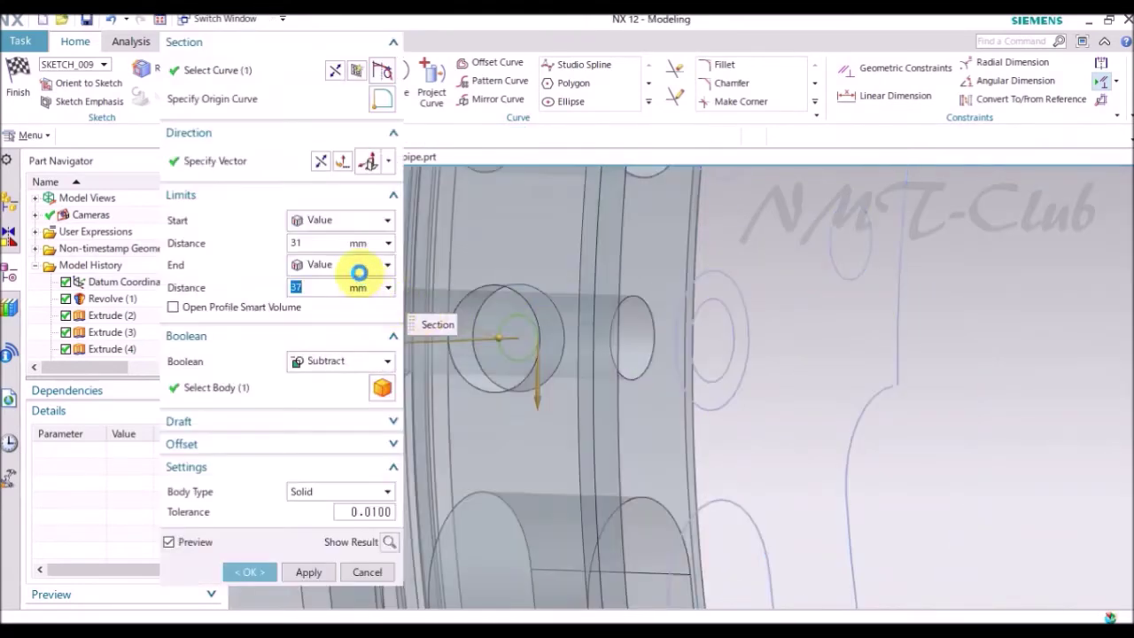
{"action": "double_click", "coordinate": [335, 243]}
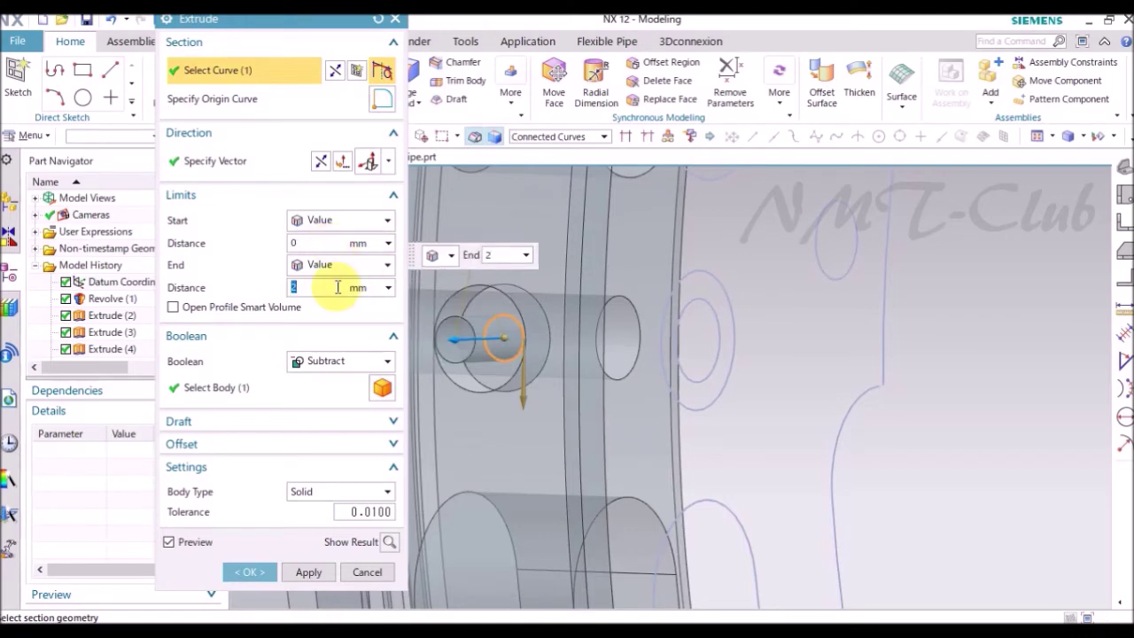
{"action": "middle_click_drag", "start_coordinate": [519, 342], "coordinate": [463, 355]}
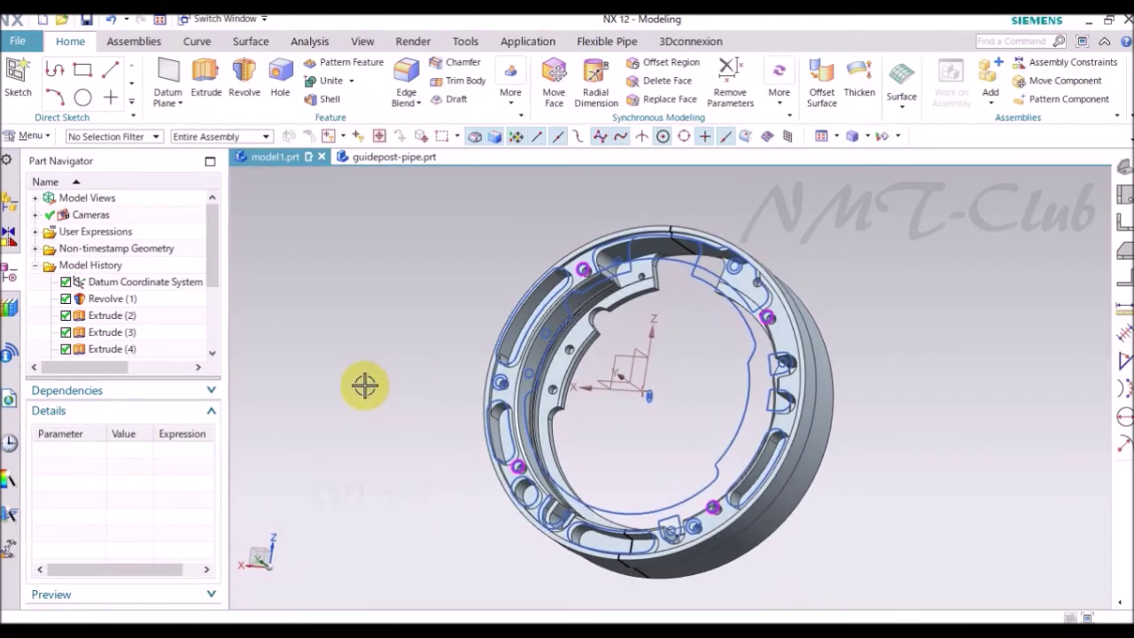
Set the ring solid body's colour to Medium Gray (ID 159) using Ctrl+J.
{"action": "key", "text": "ctrl+j"}
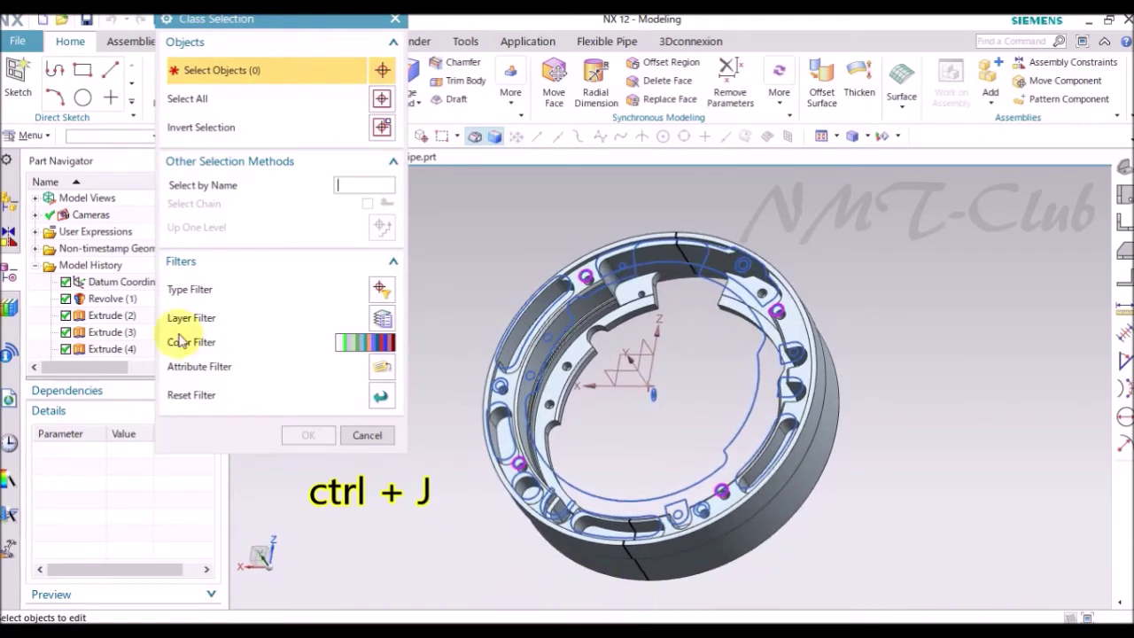
{"action": "left_click", "coordinate": [94, 303]}
{"action": "left_click", "coordinate": [310, 435]}
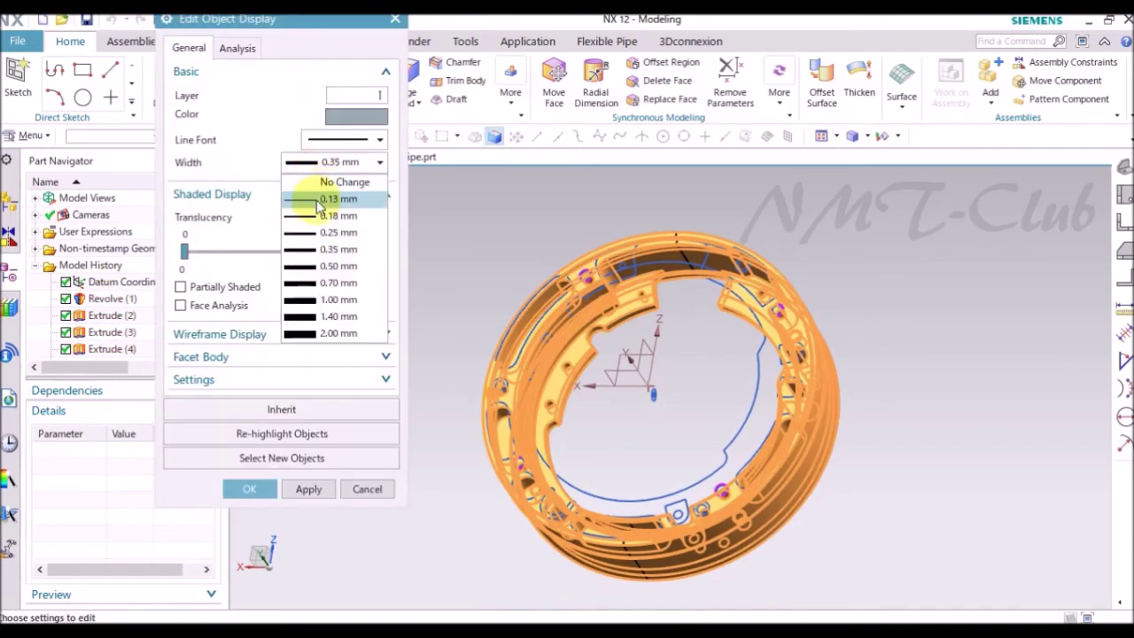
{"action": "left_click", "coordinate": [339, 118]}
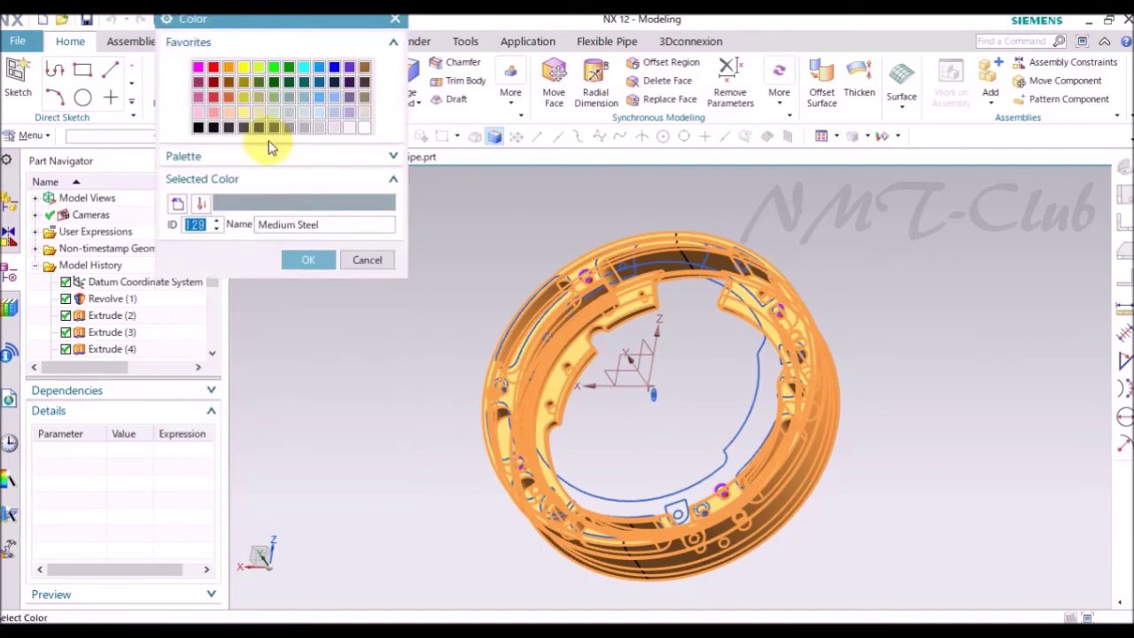
{"action": "left_click", "coordinate": [272, 127]}
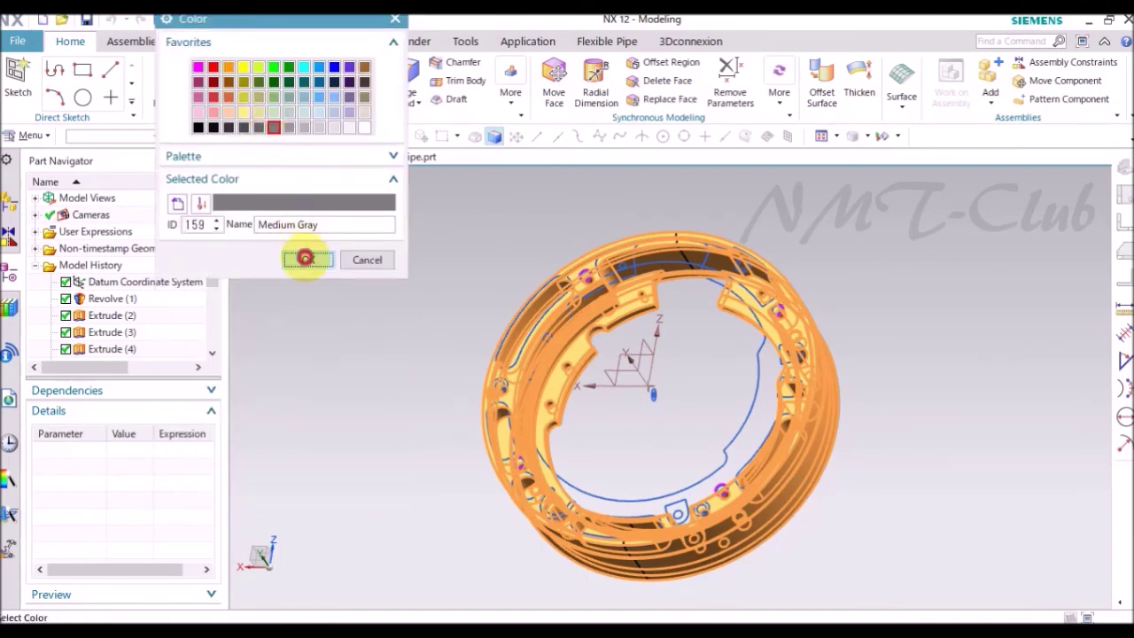
{"action": "left_click", "coordinate": [304, 258]}
{"action": "left_click", "coordinate": [253, 489]}
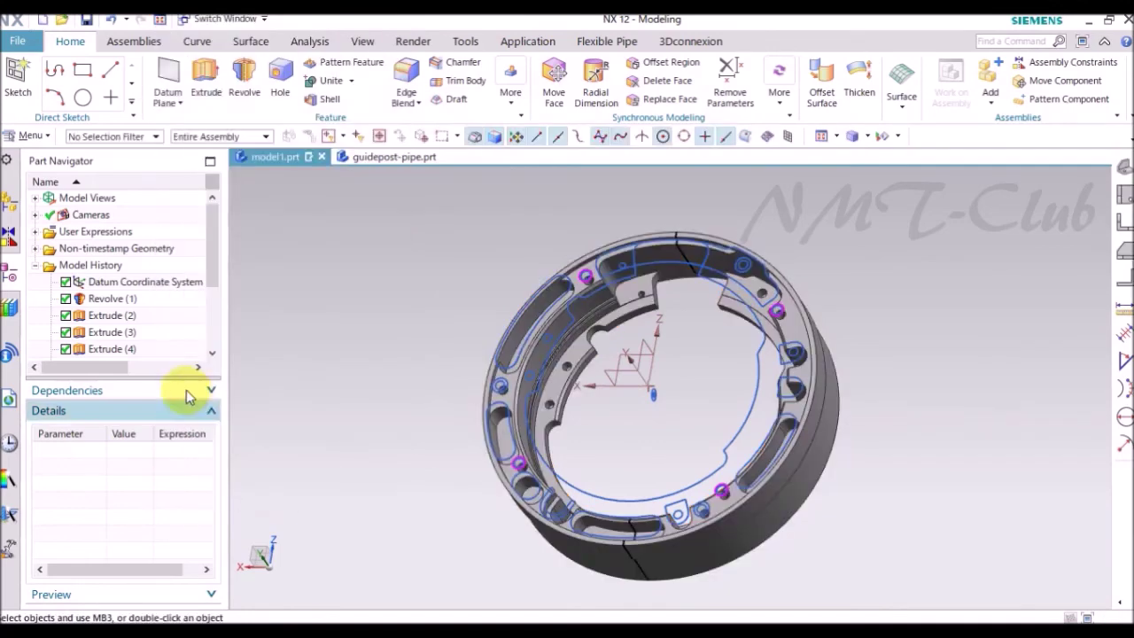
Hide the loose lines and arcs under Non-timestamp Geometry, leaving only the Medium Gray ring visible.
{"action": "left_click", "coordinate": [36, 250]}
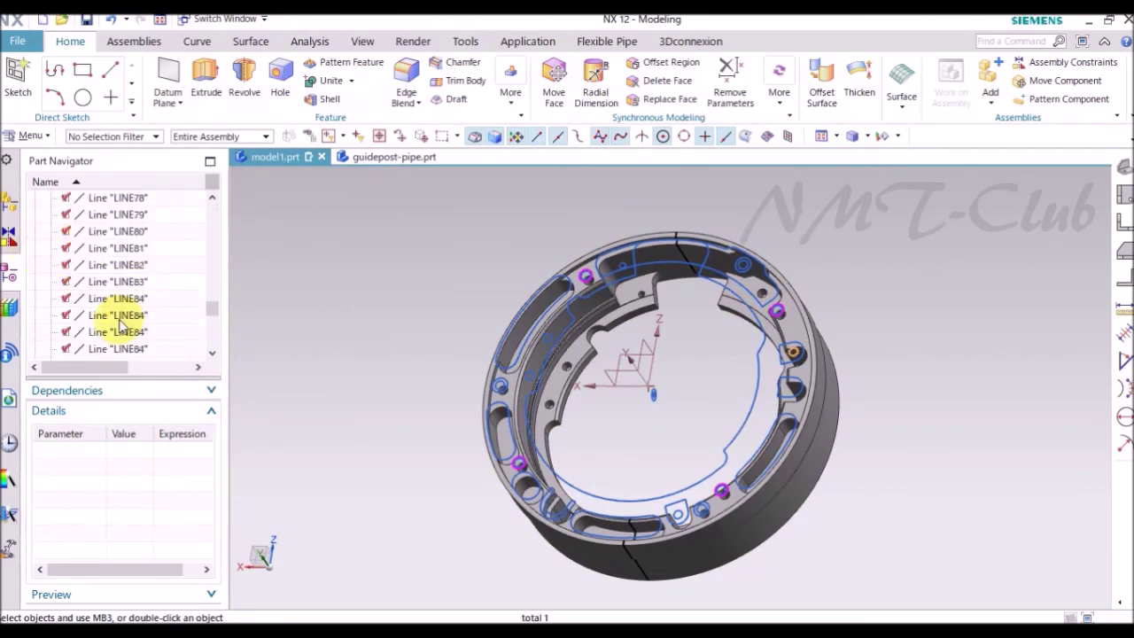
{"action": "scroll", "coordinate": [119, 330], "scroll_direction": "down", "scroll_amount": 8}
{"action": "left_click", "coordinate": [97, 282], "text": "shift"}
{"action": "left_click", "coordinate": [66, 282]}
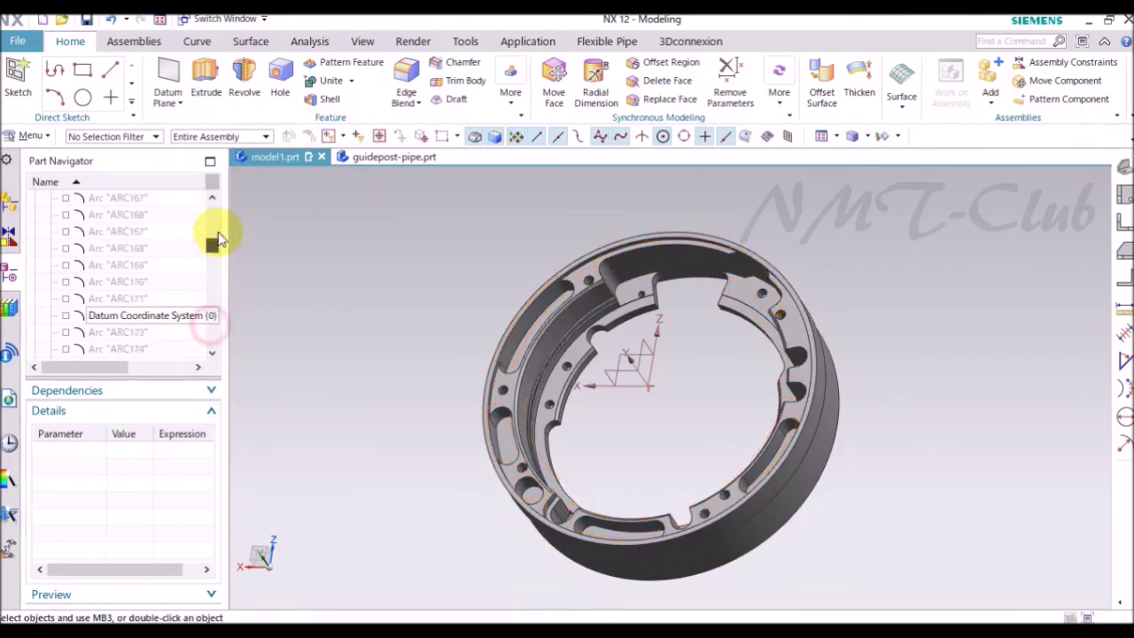
{"action": "mouse_move", "coordinate": [438, 326]}
{"action": "middle_mouse_down"}
{"action": "mouse_move", "coordinate": [435, 481]}
{"action": "mouse_move", "coordinate": [404, 502]}
{"action": "middle_mouse_up"}
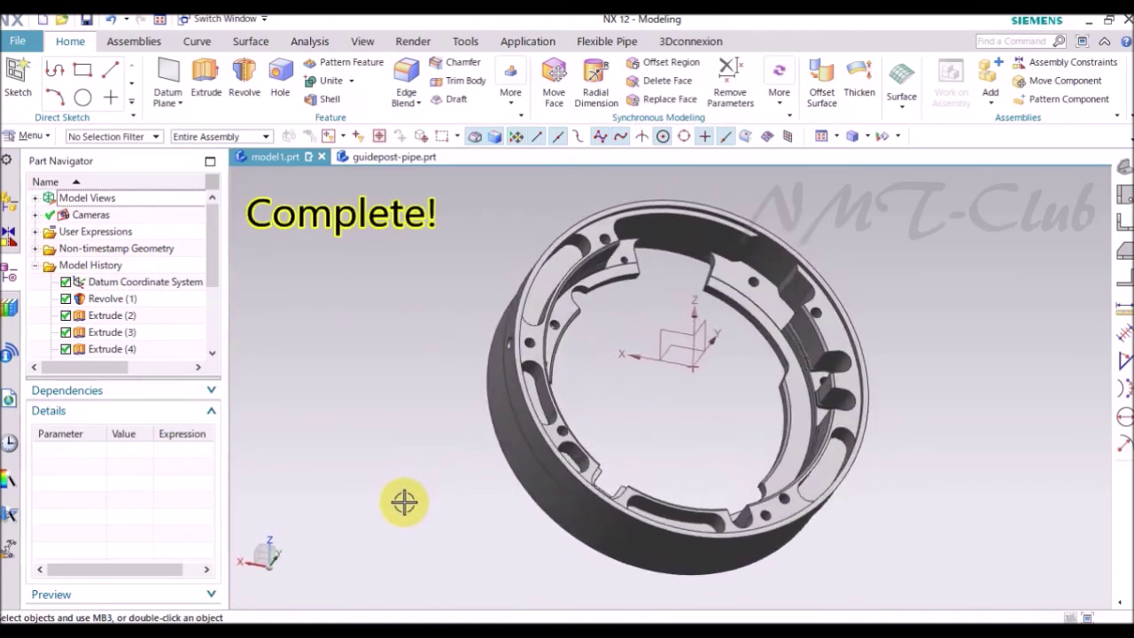